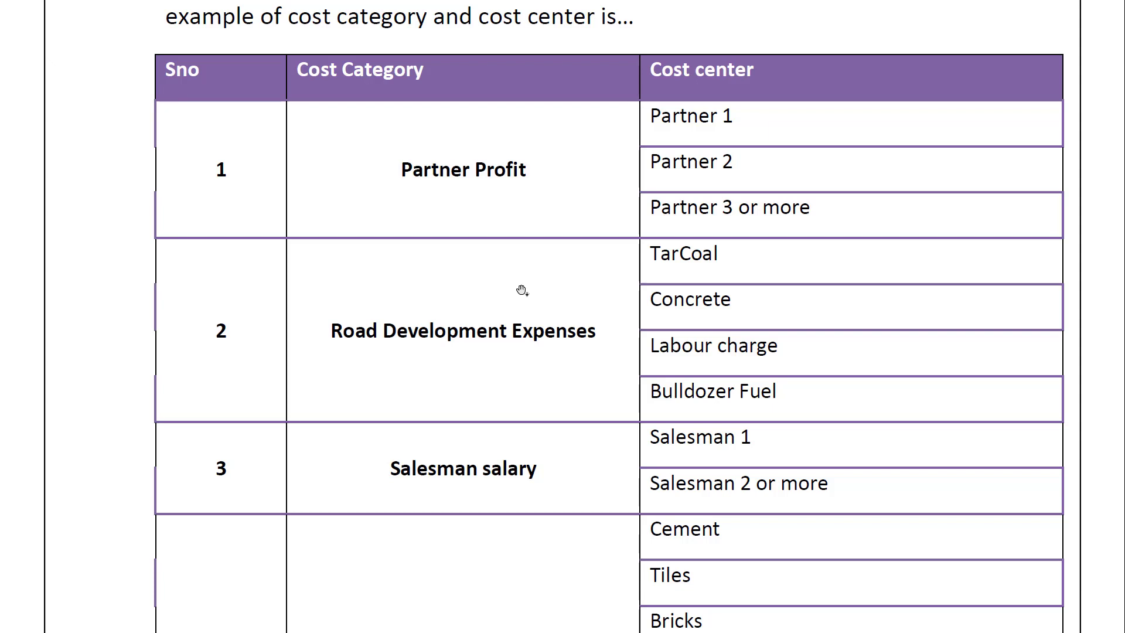
Step: Read the cost category and cost center examples and Step 1 on activating the cost masters
{"action": "scroll", "coordinate": [469, 348], "scroll_direction": "down", "scroll_amount": 5}
{"action": "scroll", "coordinate": [492, 305], "scroll_direction": "down", "scroll_amount": 4}
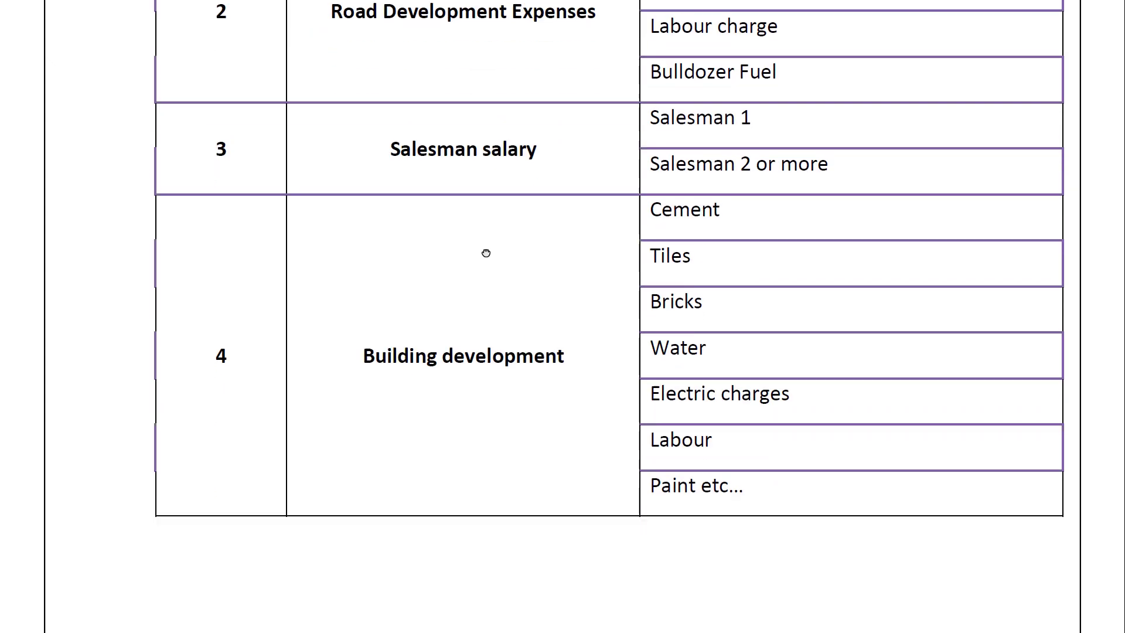
{"action": "scroll", "coordinate": [454, 293], "scroll_direction": "down", "scroll_amount": 1}
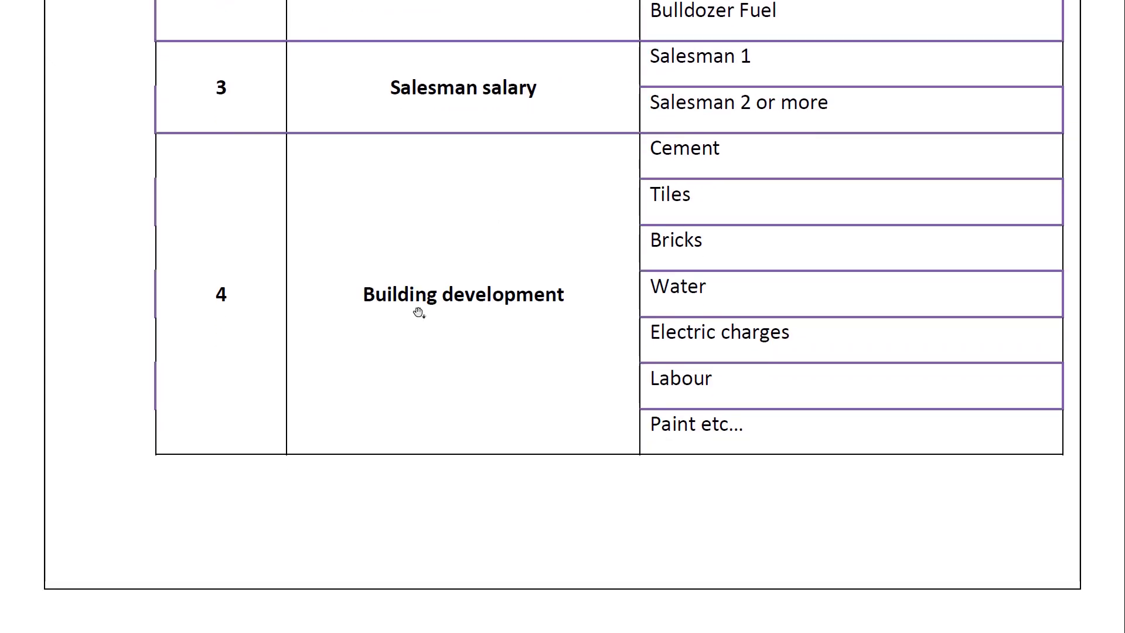
{"action": "scroll", "coordinate": [418, 312], "scroll_direction": "down", "scroll_amount": 10}
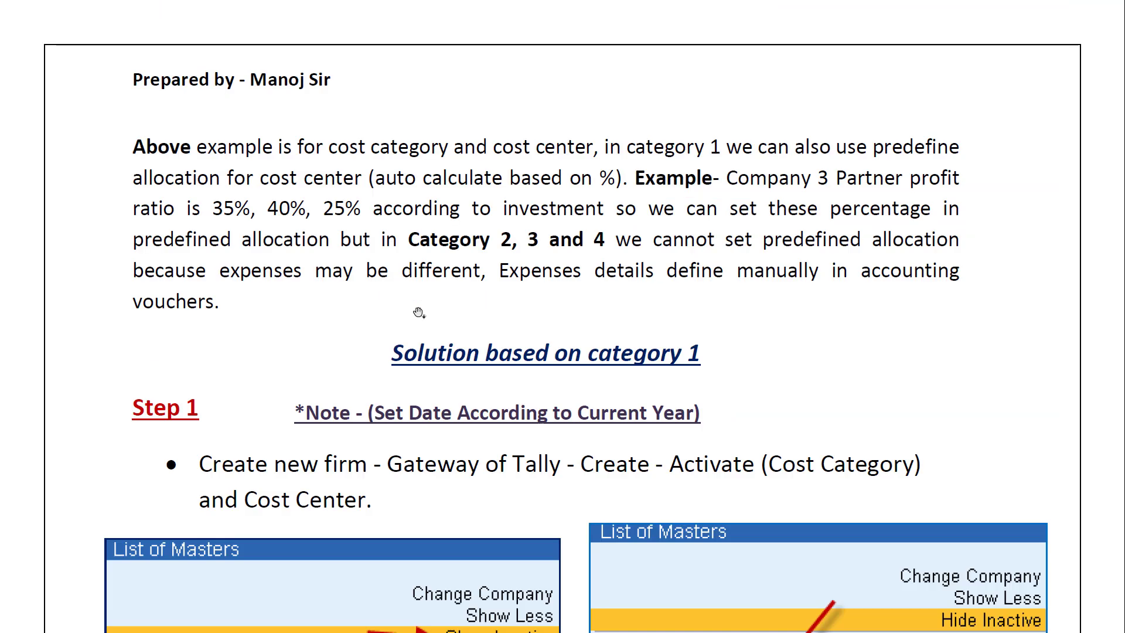
{"action": "scroll", "coordinate": [421, 328], "scroll_direction": "down", "scroll_amount": 3}
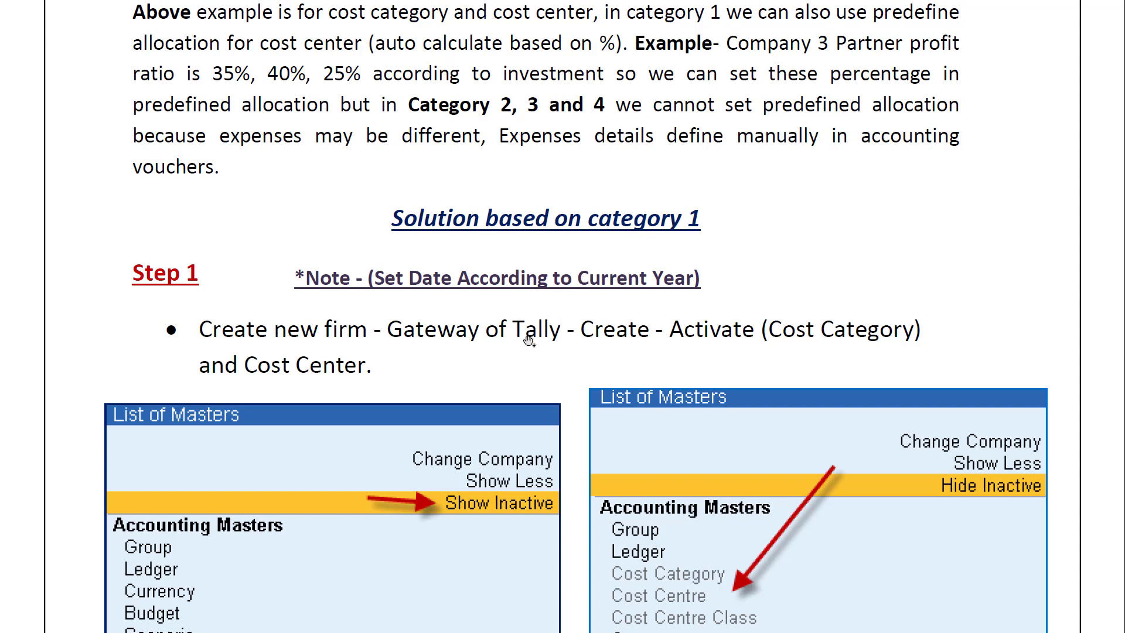
{"action": "scroll", "coordinate": [515, 294], "scroll_direction": "down", "scroll_amount": 1}
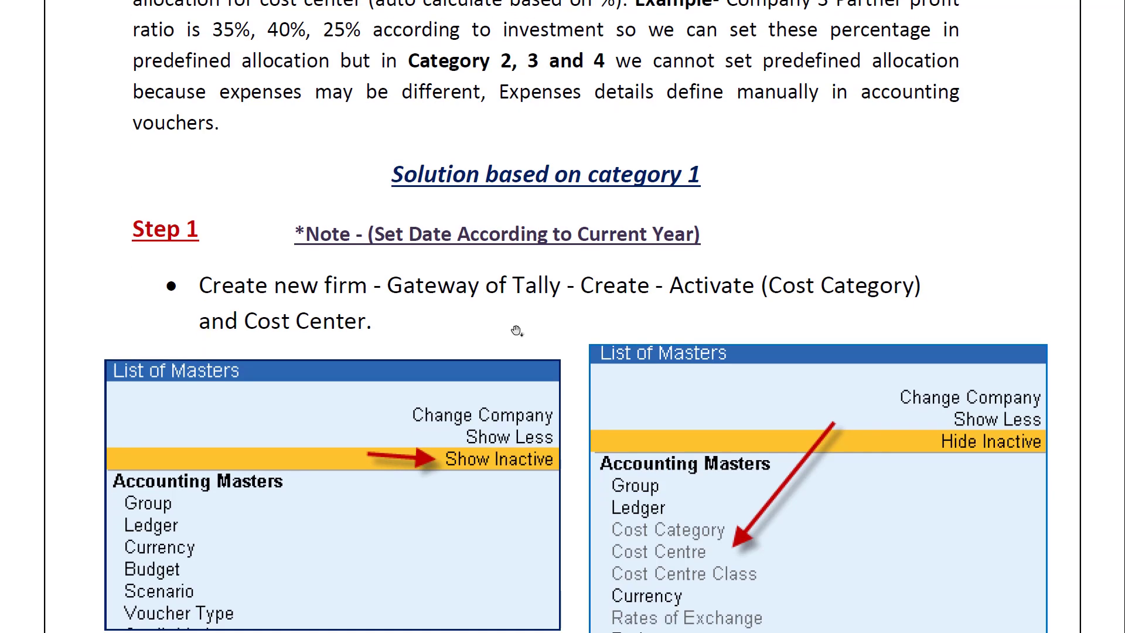
{"action": "left_click_drag", "start_coordinate": [516, 331], "coordinate": [522, 211]}
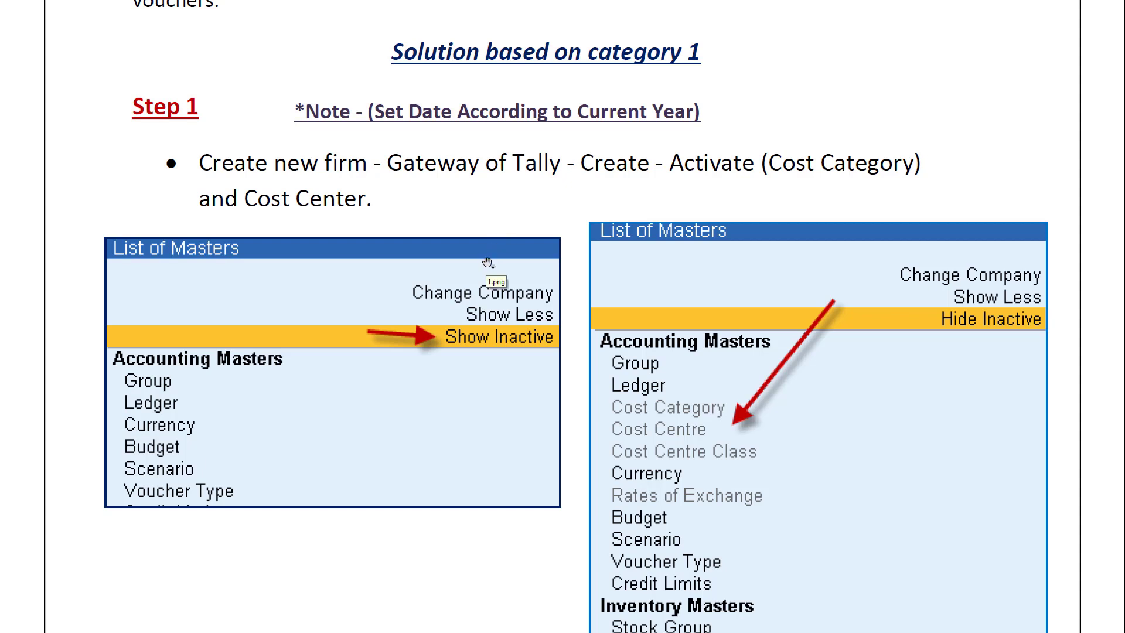
{"action": "scroll", "coordinate": [486, 319], "scroll_direction": "down", "scroll_amount": 3}
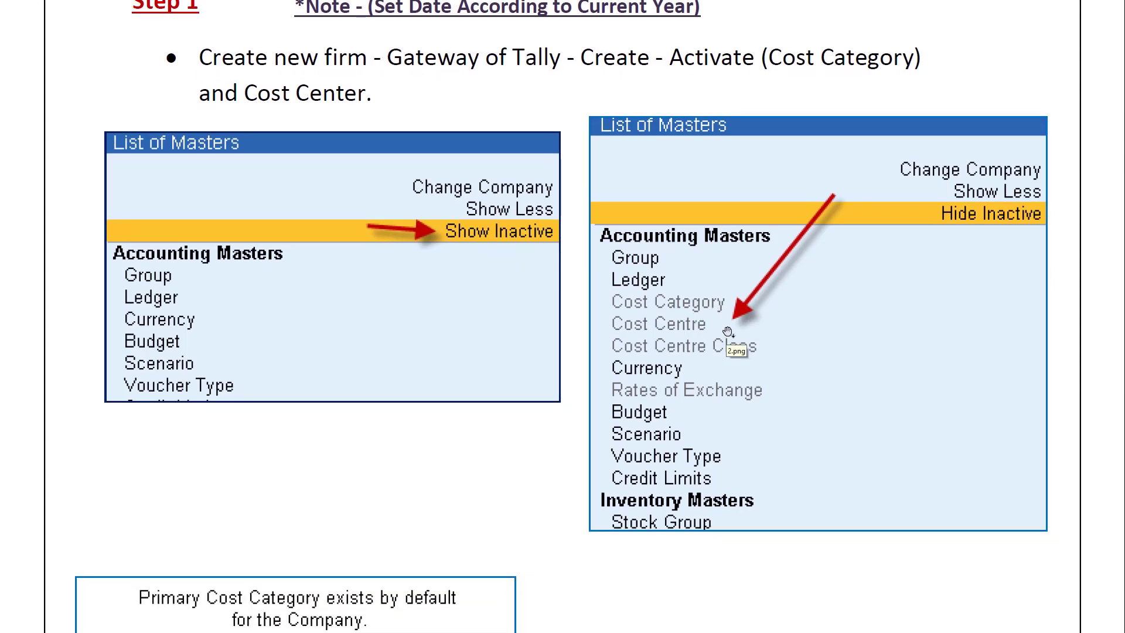
{"action": "scroll", "coordinate": [557, 345], "scroll_direction": "down", "scroll_amount": 5}
{"action": "scroll", "coordinate": [531, 293], "scroll_direction": "down", "scroll_amount": 5}
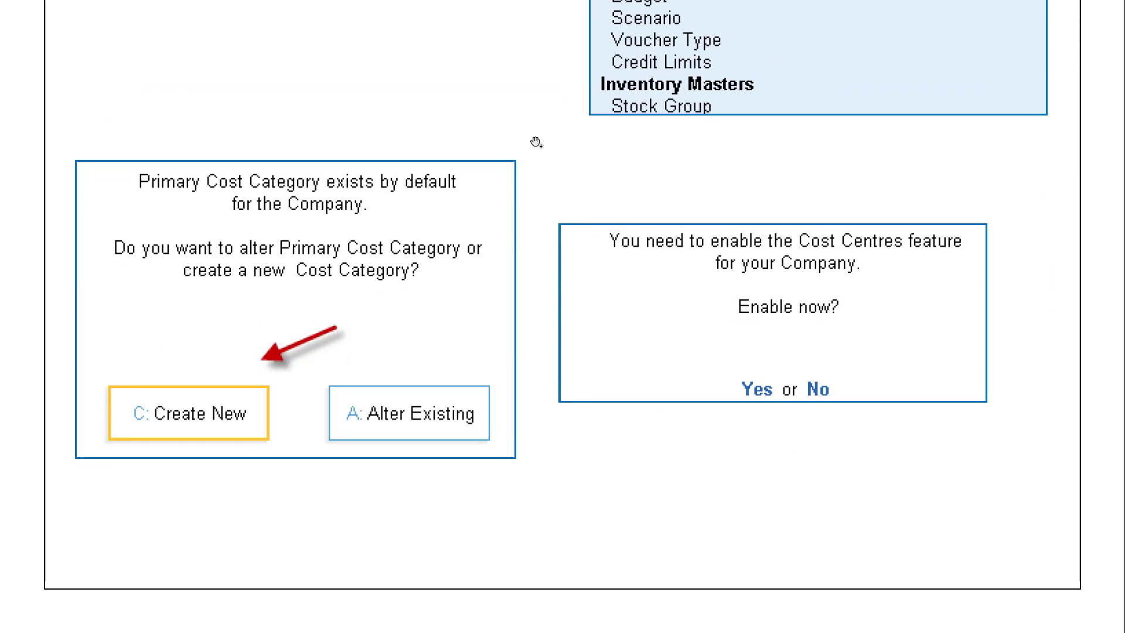
Step: Review Steps 2 and 3 of the guide on creating the cost category, cost centers and cost center class percentages
{"action": "scroll", "coordinate": [472, 294], "scroll_direction": "down", "scroll_amount": 10}
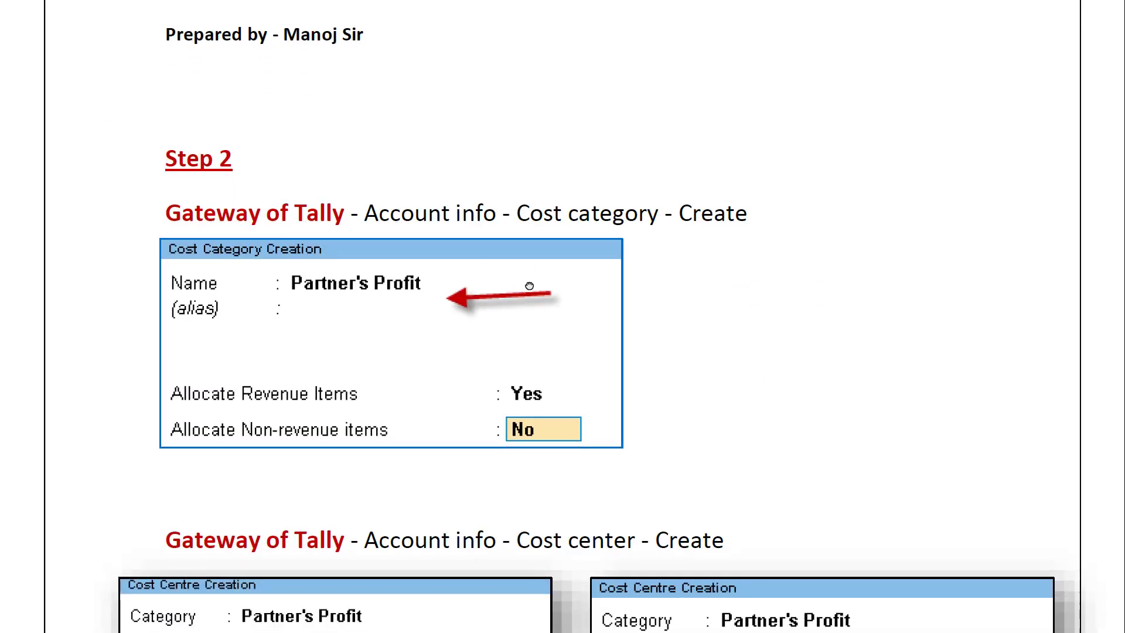
{"action": "scroll", "coordinate": [522, 334], "scroll_direction": "down", "scroll_amount": 2}
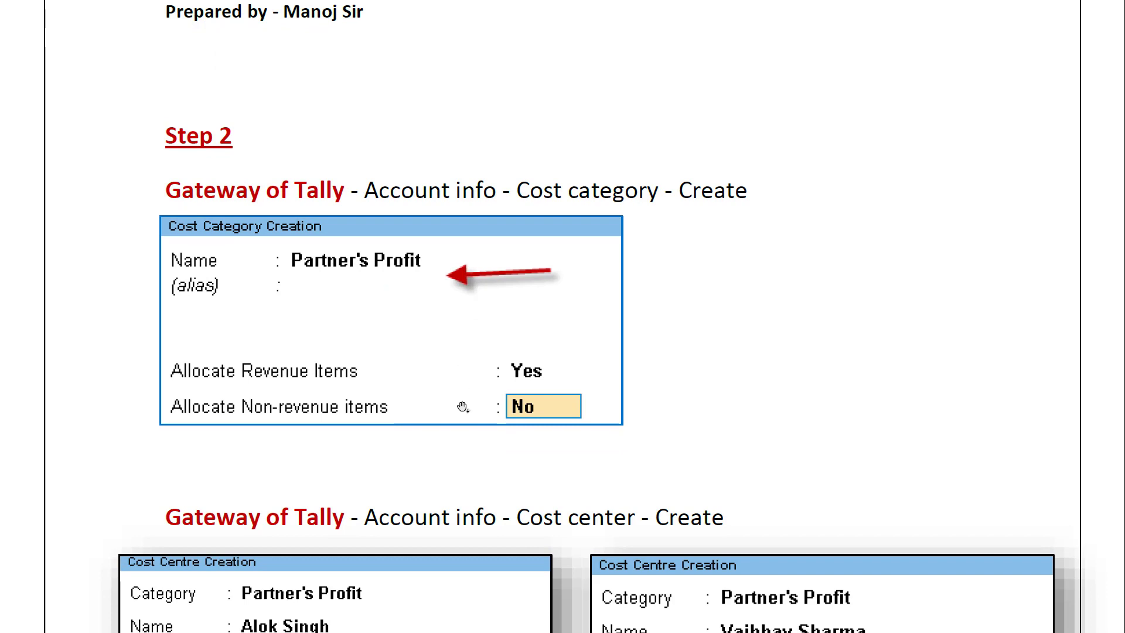
{"action": "scroll", "coordinate": [462, 301], "scroll_direction": "down", "scroll_amount": 5}
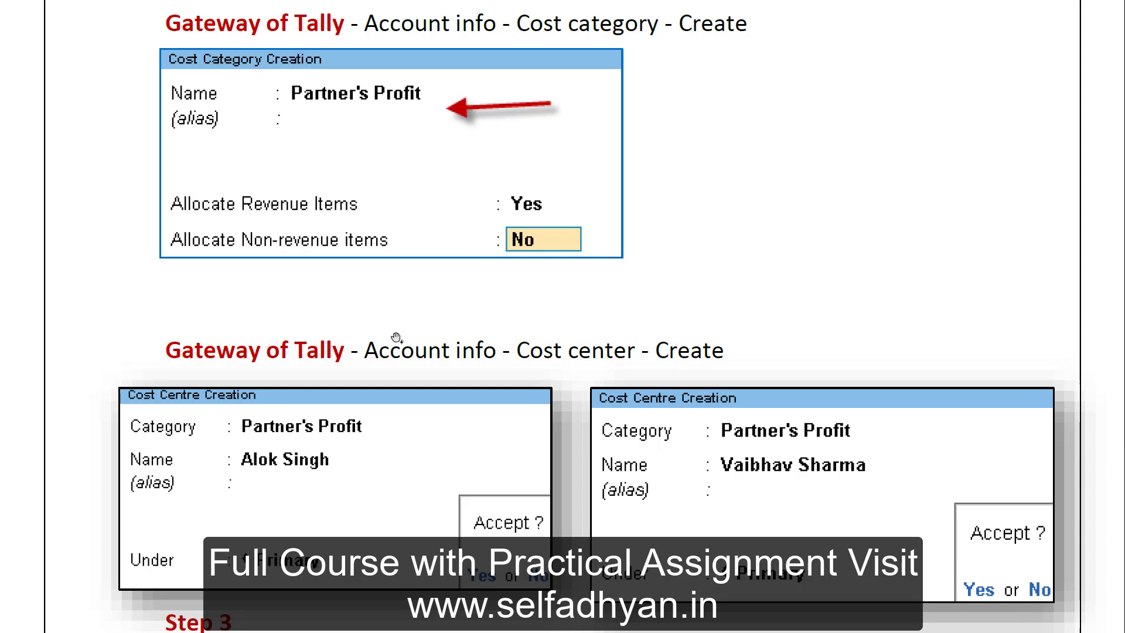
{"action": "scroll", "coordinate": [396, 338], "scroll_direction": "down", "scroll_amount": 5}
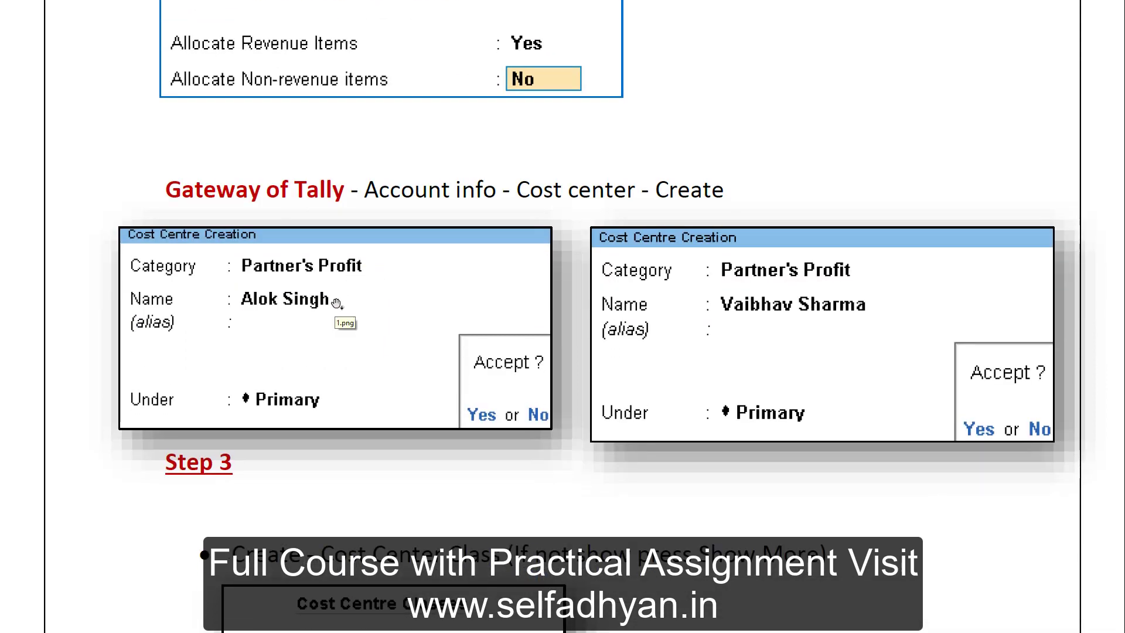
{"action": "scroll", "coordinate": [371, 371], "scroll_direction": "down", "scroll_amount": 8}
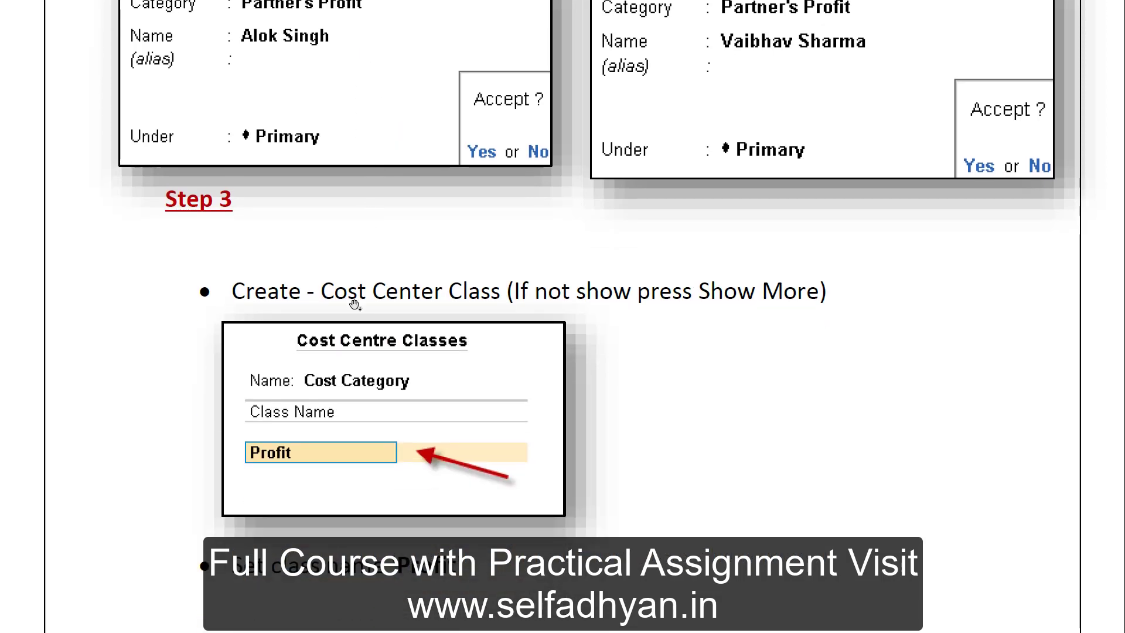
{"action": "scroll", "coordinate": [375, 235], "scroll_direction": "down", "scroll_amount": 5}
{"action": "scroll", "coordinate": [389, 343], "scroll_direction": "down", "scroll_amount": 20}
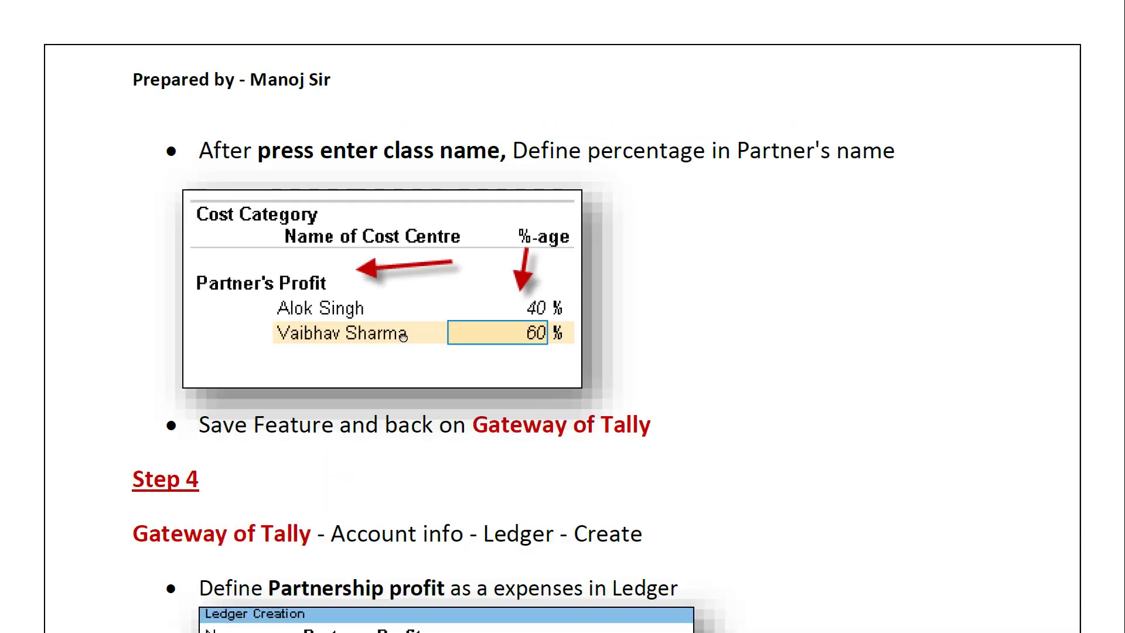
{"action": "scroll", "coordinate": [393, 340], "scroll_direction": "down", "scroll_amount": 1}
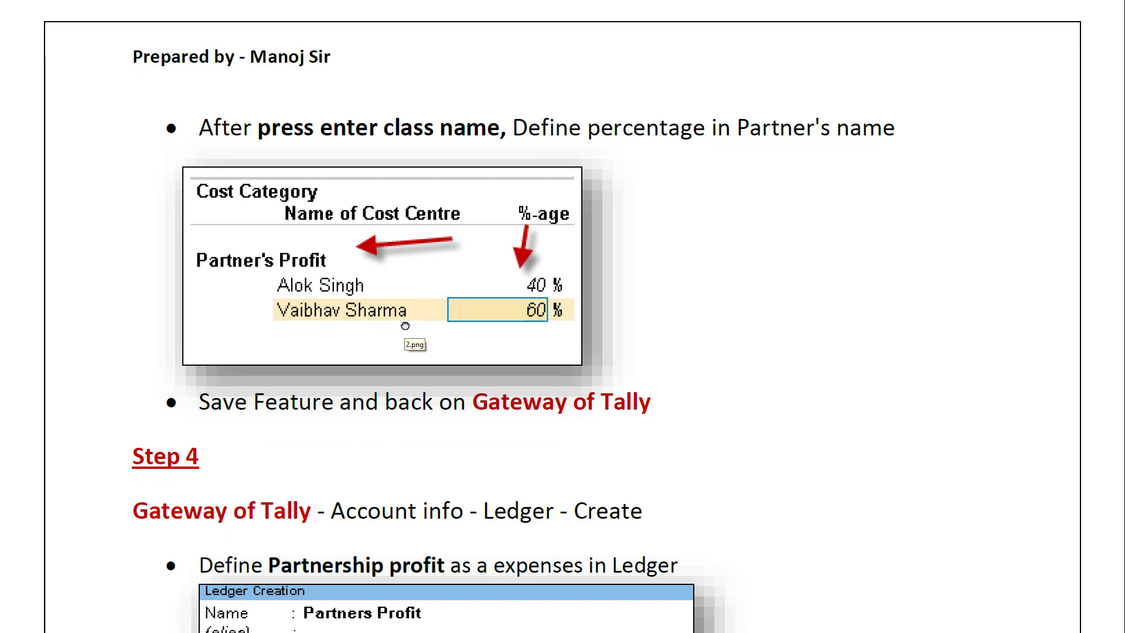
Step: Review Steps 4 and 5 of the guide on the Partners Profit ledger, voucher configuration and payment voucher
{"action": "scroll", "coordinate": [445, 201], "scroll_direction": "down", "scroll_amount": 3}
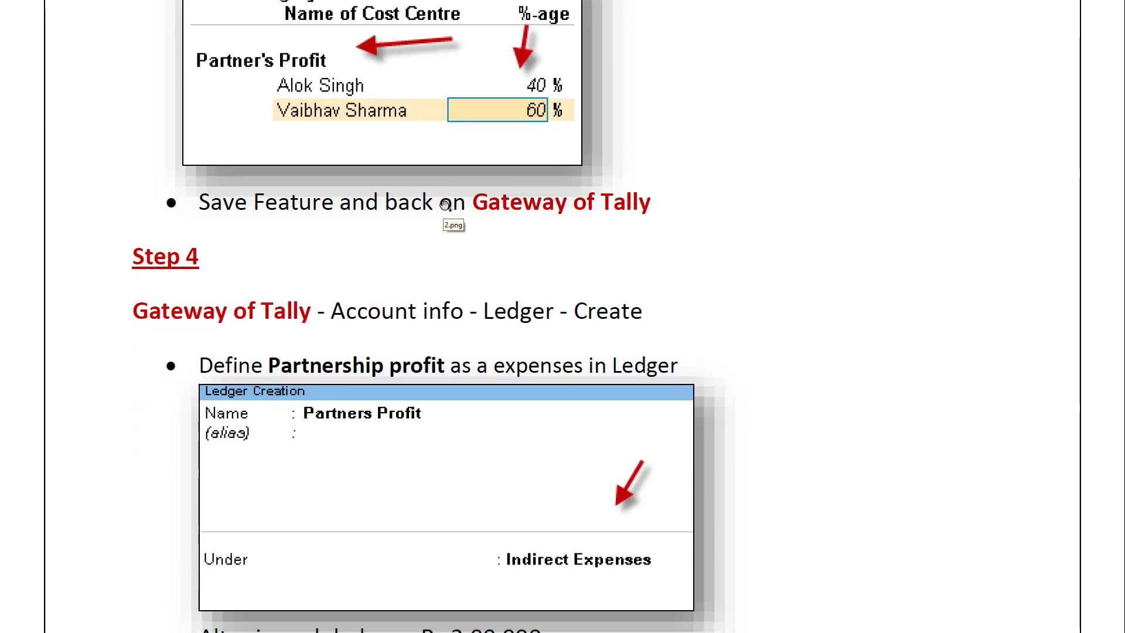
{"action": "scroll", "coordinate": [551, 325], "scroll_direction": "down", "scroll_amount": 4}
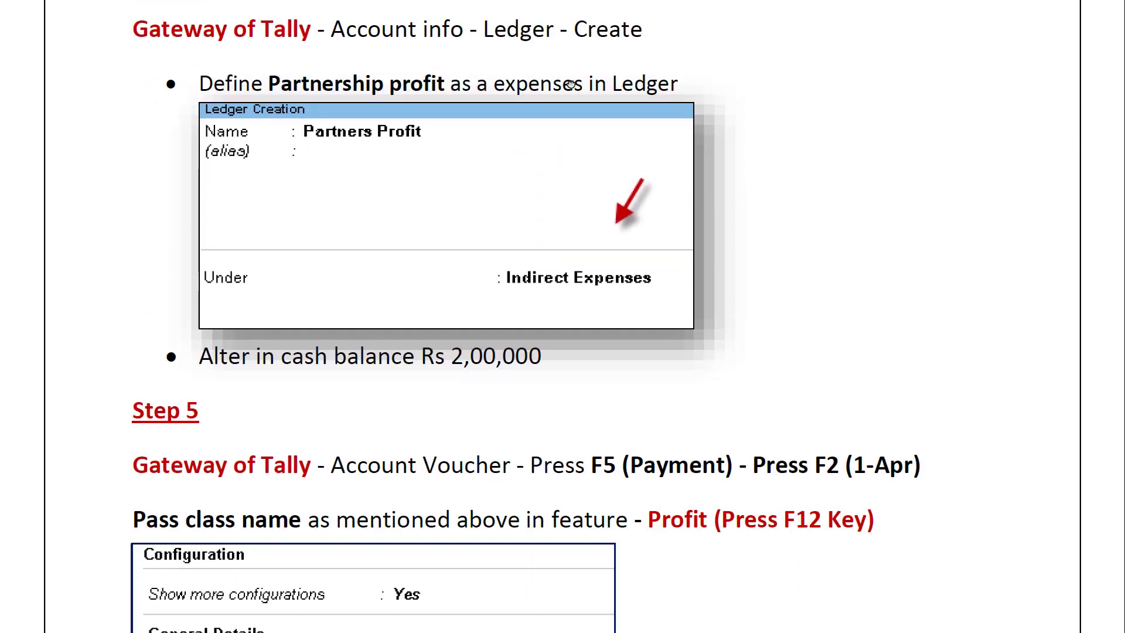
{"action": "scroll", "coordinate": [443, 348], "scroll_direction": "down", "scroll_amount": 1}
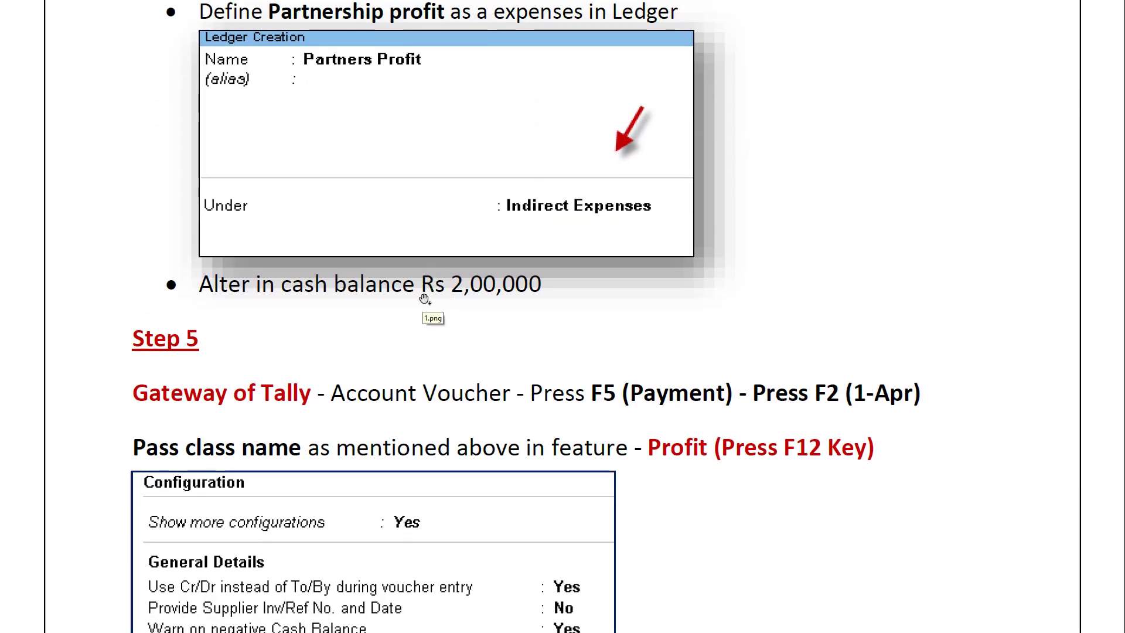
{"action": "scroll", "coordinate": [422, 352], "scroll_direction": "down", "scroll_amount": 2}
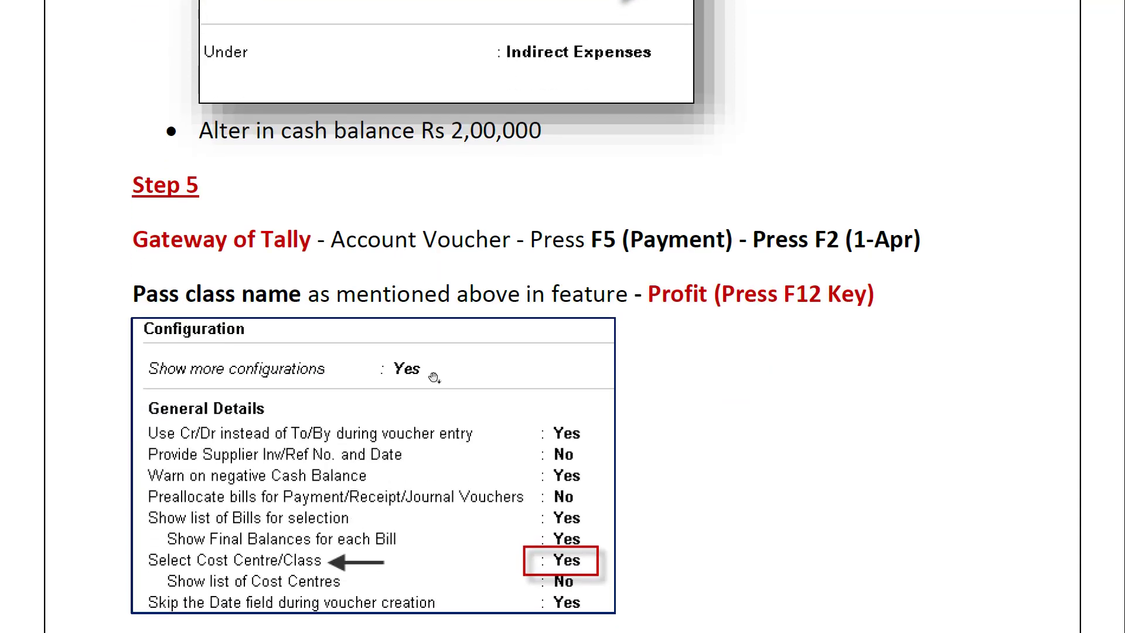
{"action": "scroll", "coordinate": [434, 377], "scroll_direction": "down", "scroll_amount": 1}
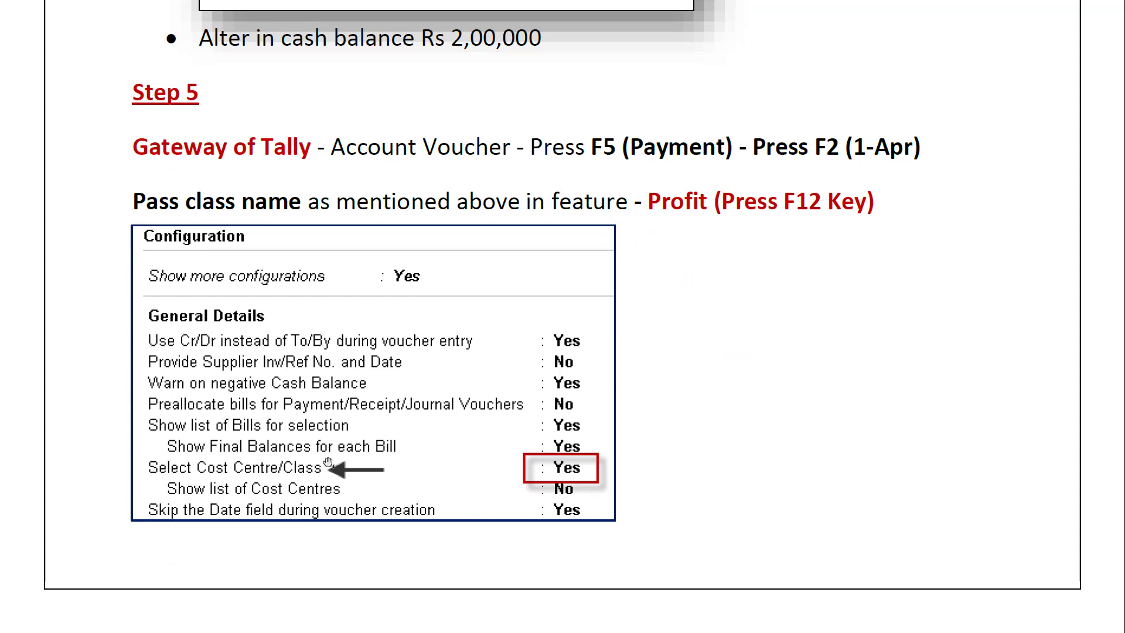
{"action": "left_click", "coordinate": [413, 493]}
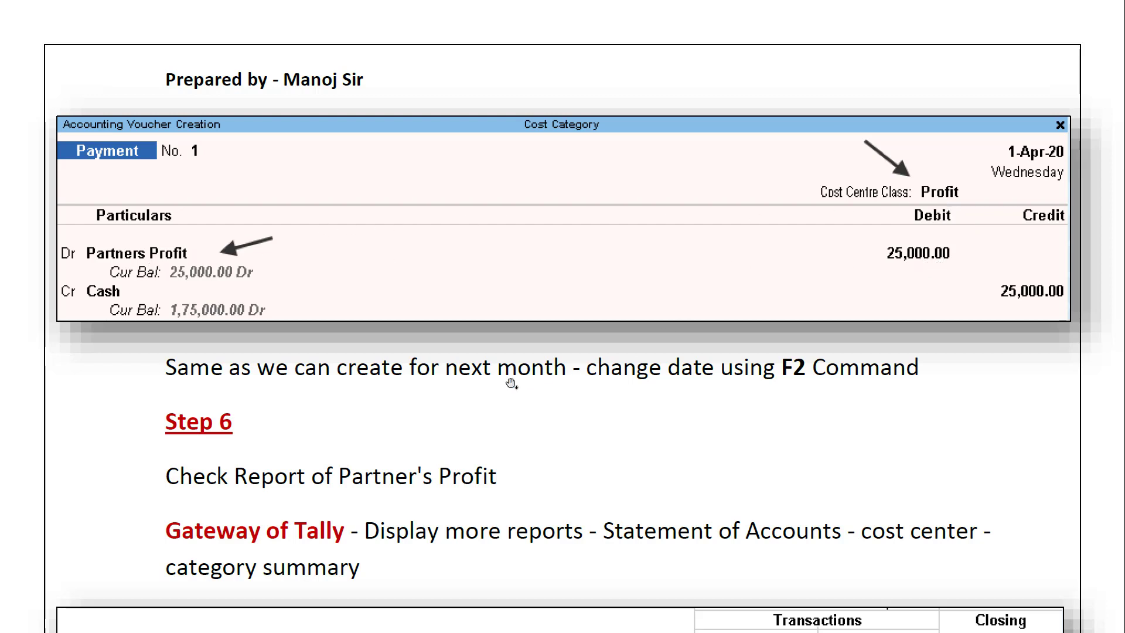
{"action": "left_click_drag", "start_coordinate": [510, 381], "coordinate": [516, 320]}
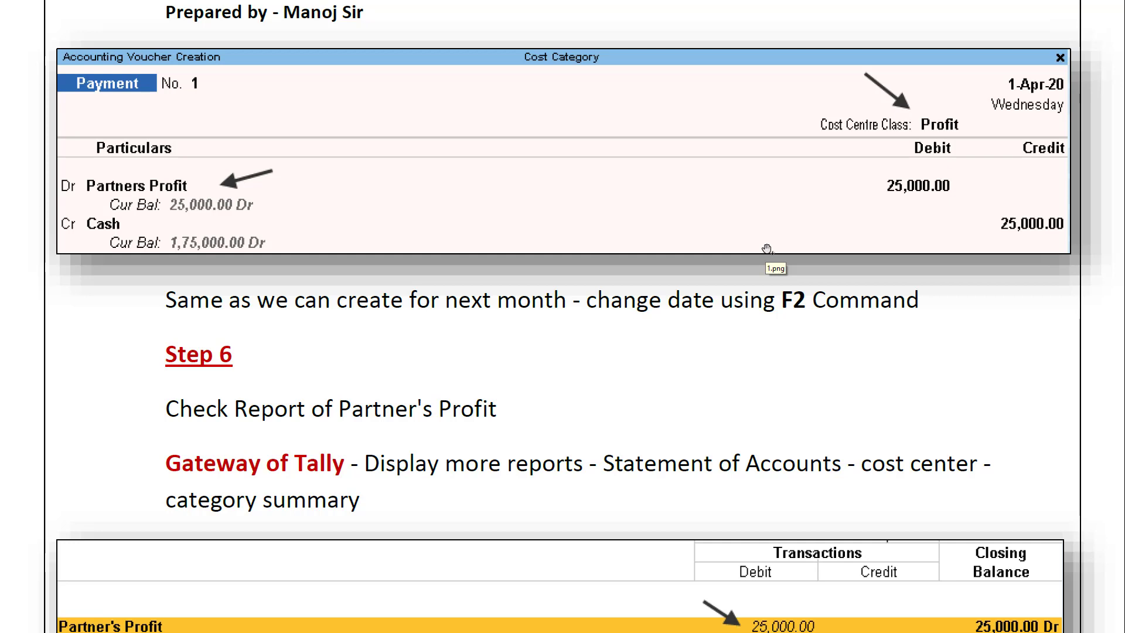
{"action": "left_click_drag", "start_coordinate": [563, 336], "coordinate": [548, 246]}
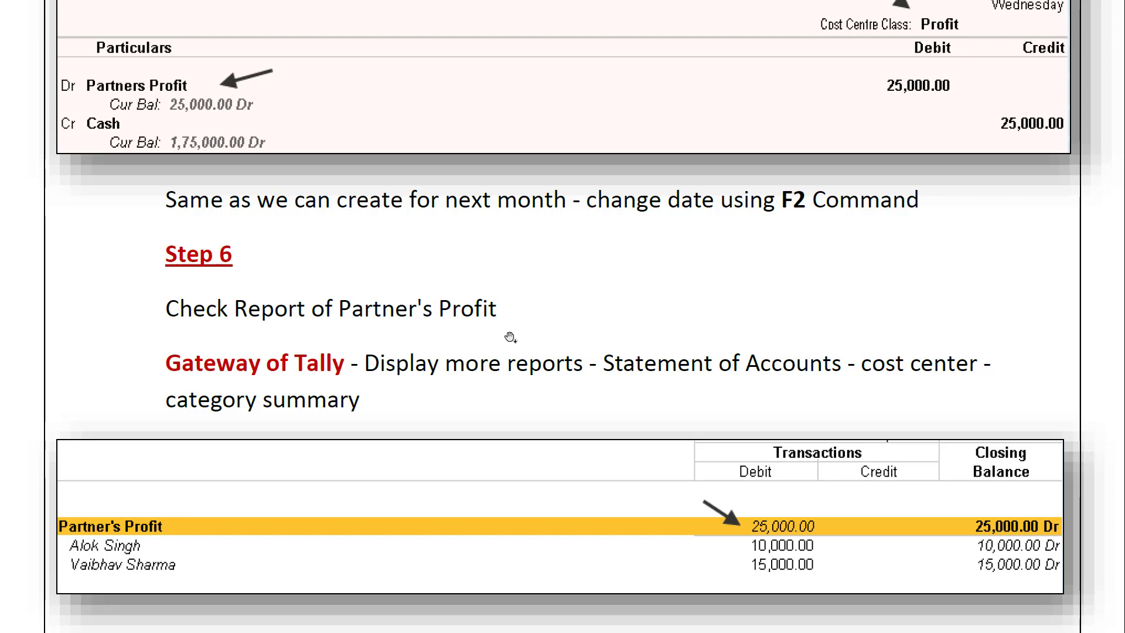
Step: Review Step 6 of the guide on the category summary report and its automatic period columns
{"action": "left_click_drag", "start_coordinate": [515, 337], "coordinate": [518, 230]}
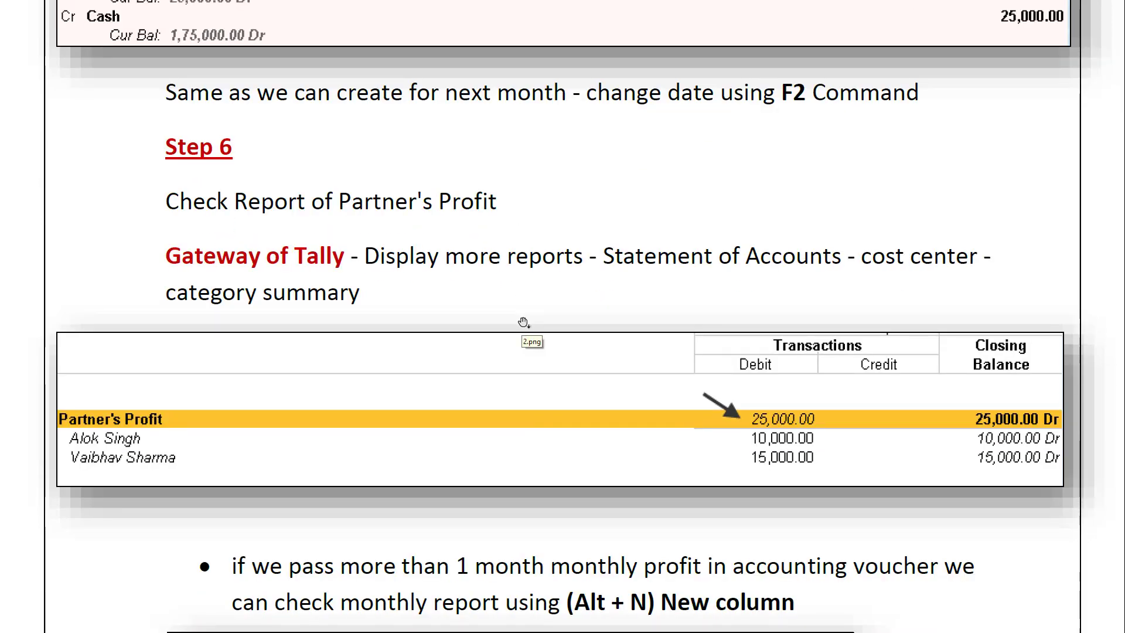
{"action": "left_click_drag", "start_coordinate": [523, 323], "coordinate": [532, 241]}
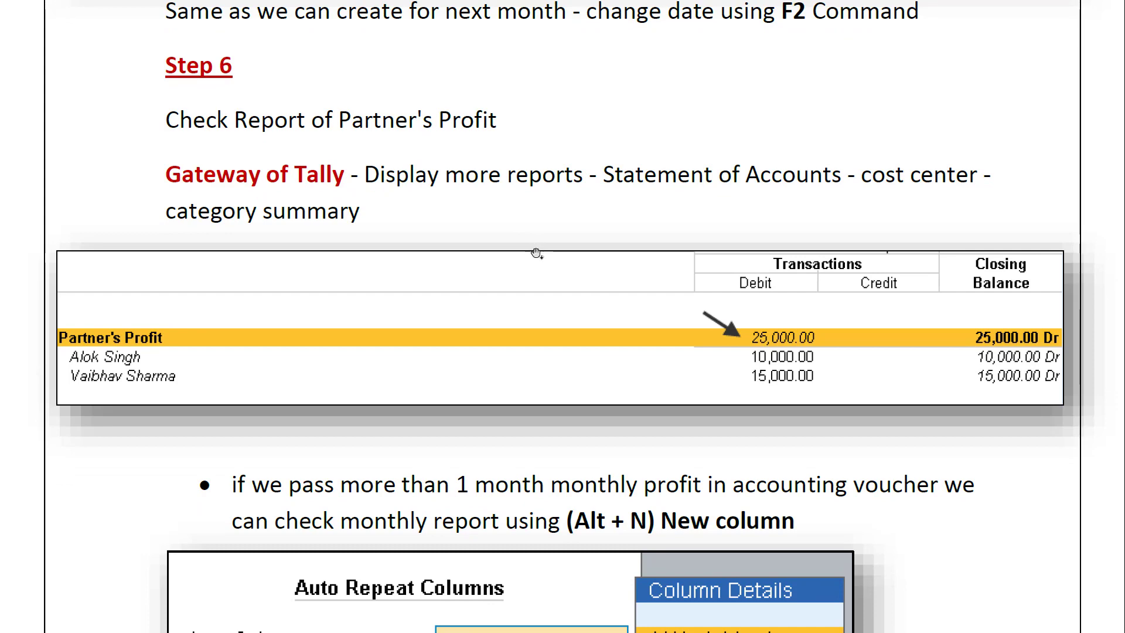
{"action": "left_click_drag", "start_coordinate": [533, 319], "coordinate": [542, 261]}
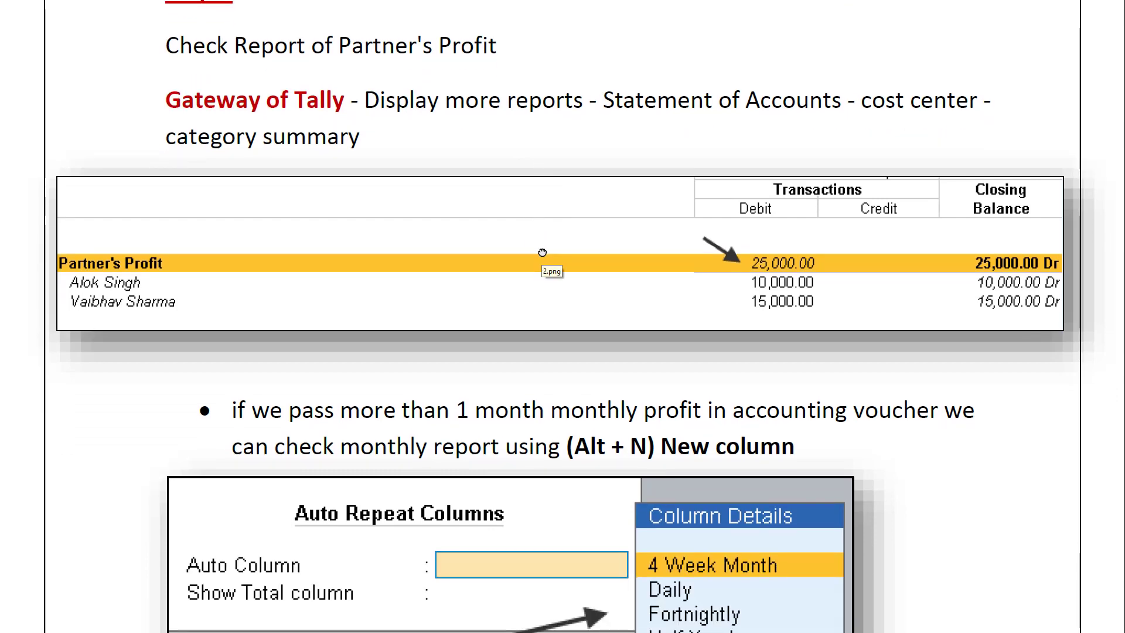
{"action": "scroll", "coordinate": [543, 352], "scroll_direction": "down", "scroll_amount": 6}
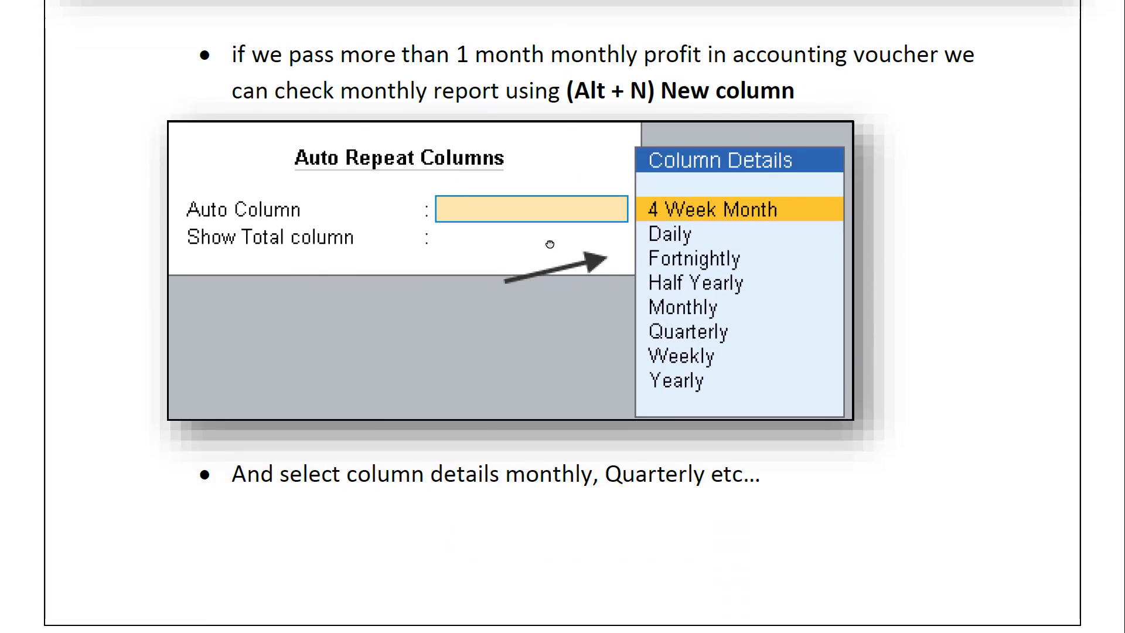
{"action": "scroll", "coordinate": [540, 372], "scroll_direction": "down", "scroll_amount": 1}
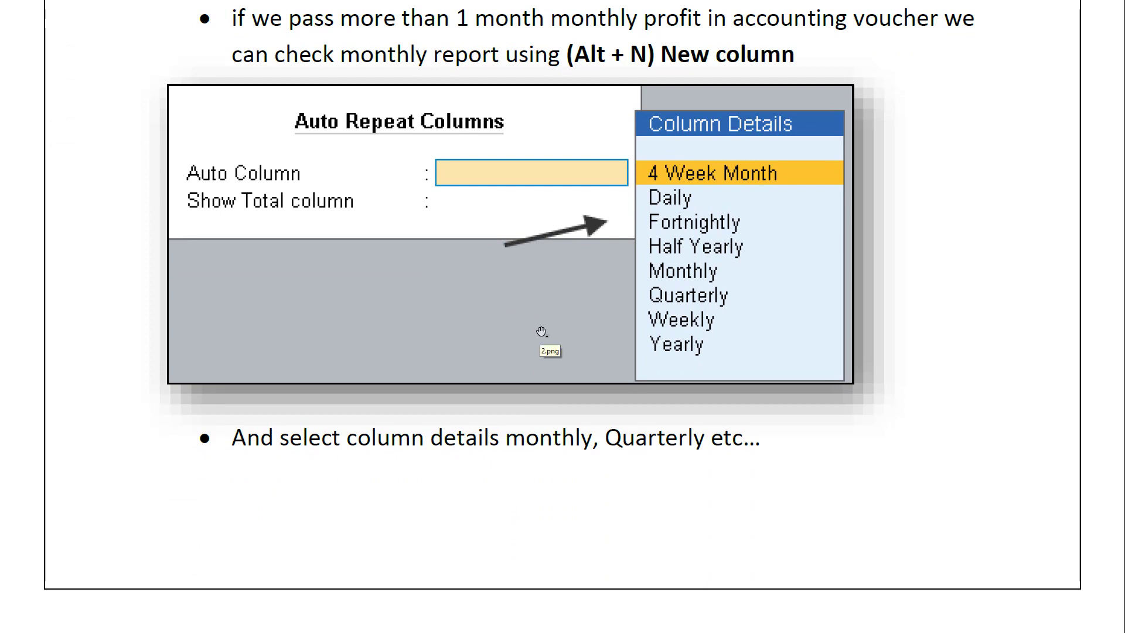
{"action": "scroll", "coordinate": [539, 345], "scroll_direction": "down", "scroll_amount": 2}
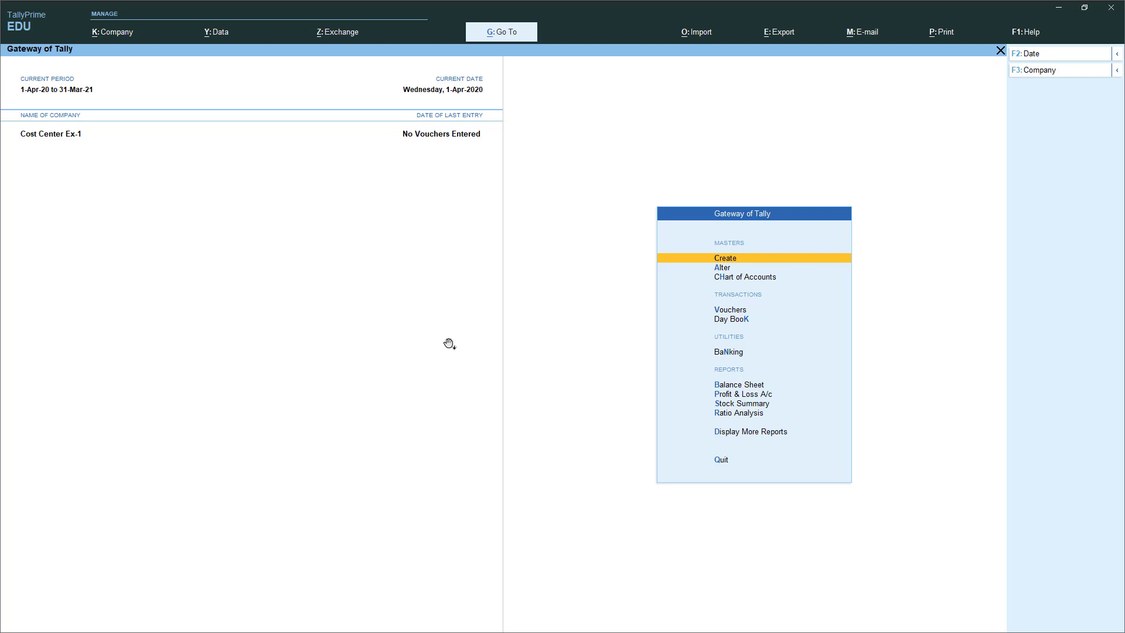
Step: Switch to TallyPrime and open the list of masters for creation, expanded to include the inactive masters
{"action": "key", "text": "Return"}
{"action": "key", "text": "Up"}
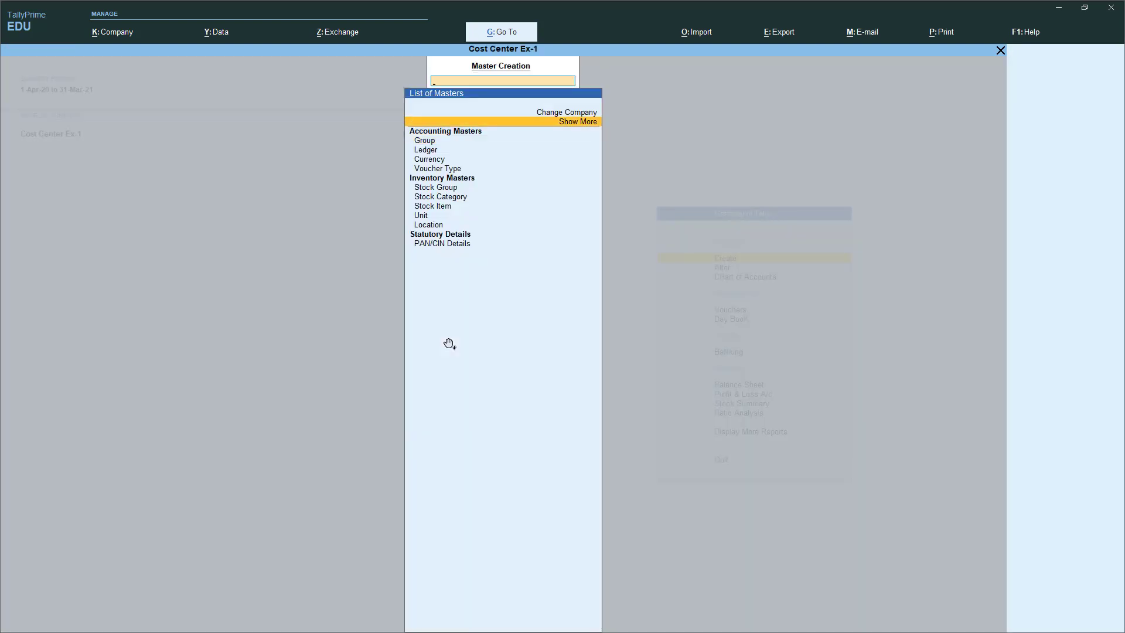
{"action": "key", "text": "Return"}
{"action": "key", "text": "Down"}
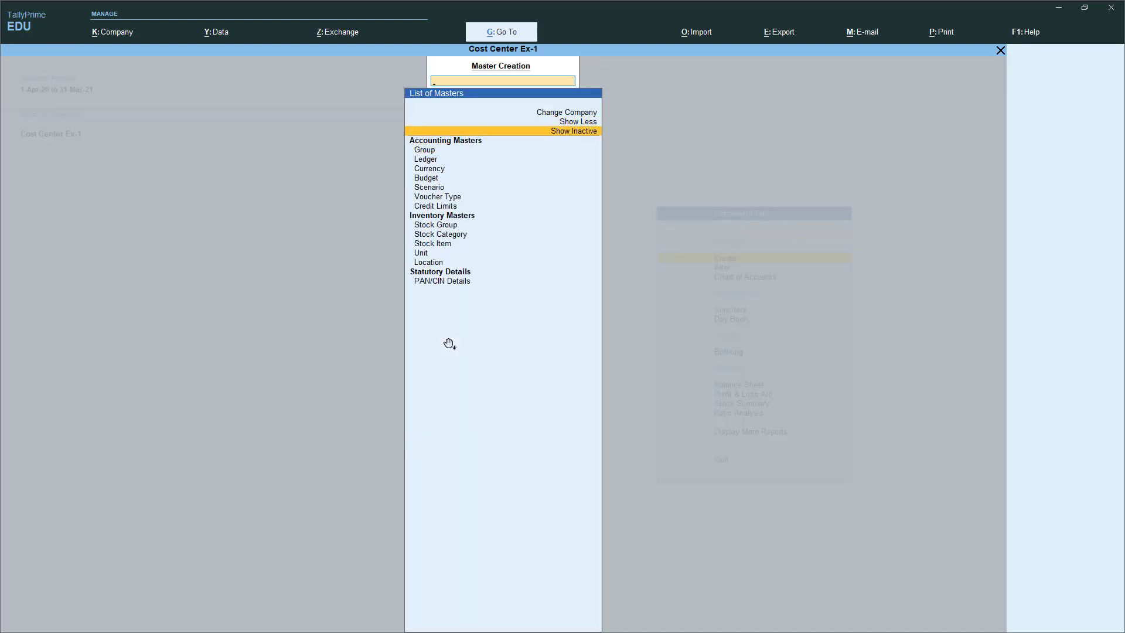
{"action": "key", "text": "Return"}
Step: Choose to create a Cost Category and enable the Cost Centres feature for the company
{"action": "key", "text": "Down"}
{"action": "key", "text": "Down"}
{"action": "key", "text": "Down"}
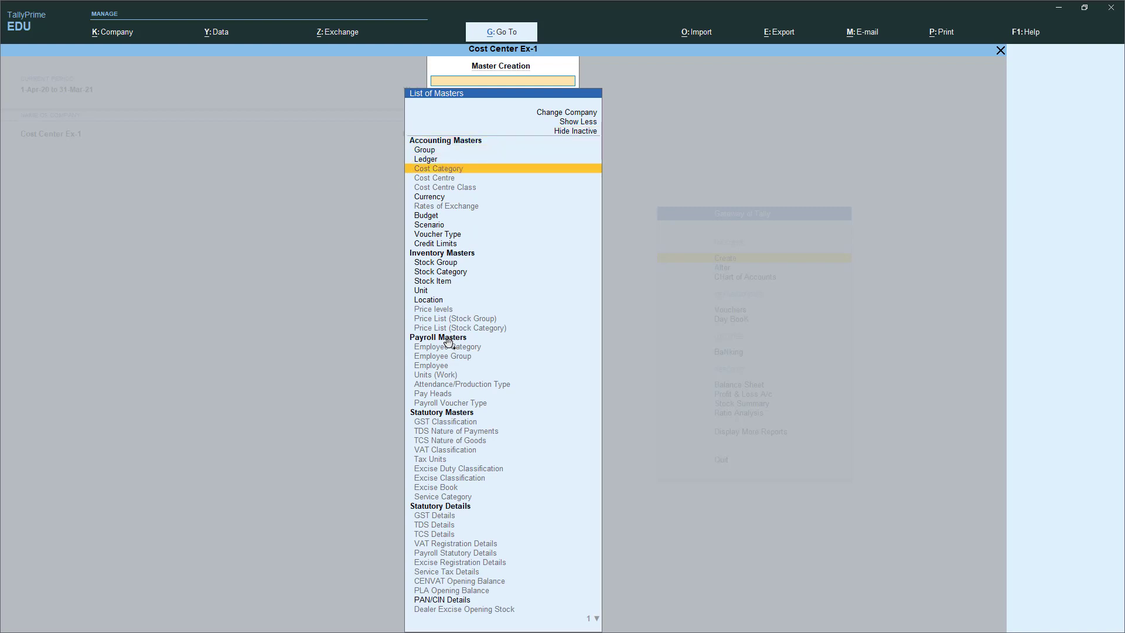
{"action": "key", "text": "Return"}
{"action": "key", "text": "Return"}
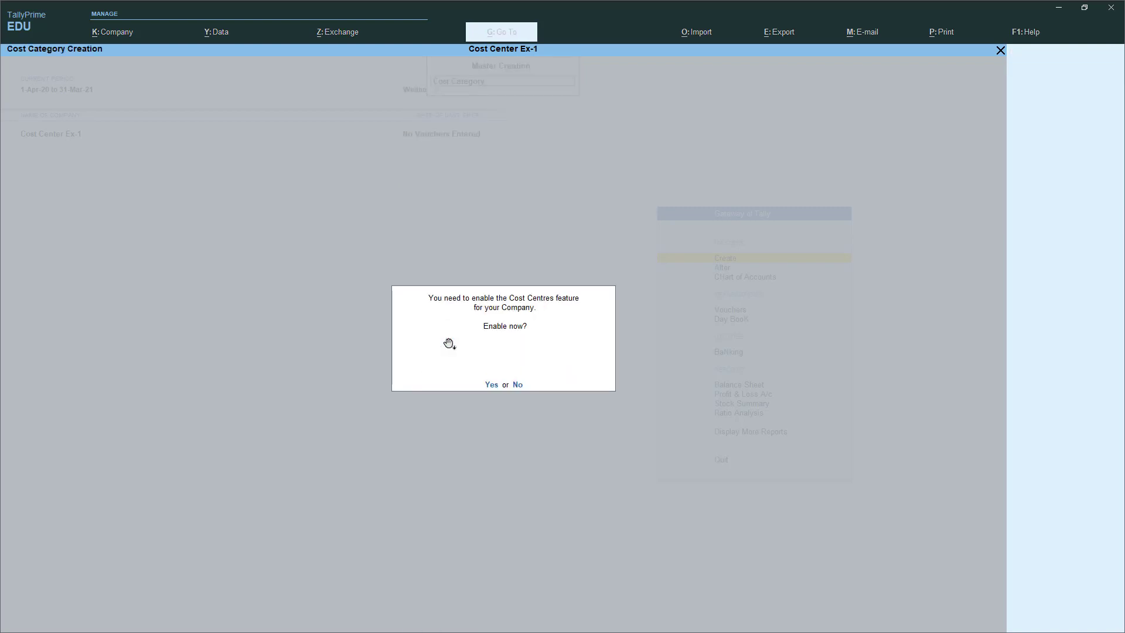
{"action": "key", "text": "Return"}
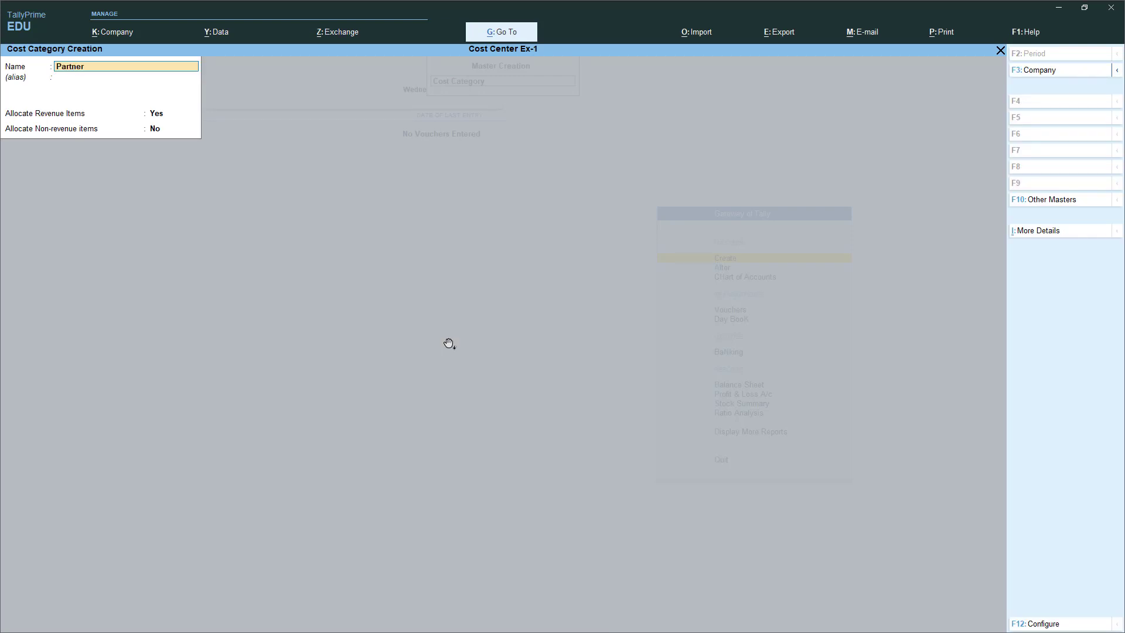
Step: Name the new cost category Partner Profit, keep revenue items allocated and non-revenue items not allocated, and save it
{"action": "key", "text": "Return"}
{"action": "key", "text": "Return"}
{"action": "key", "text": "Return"}
{"action": "key", "text": "Return"}
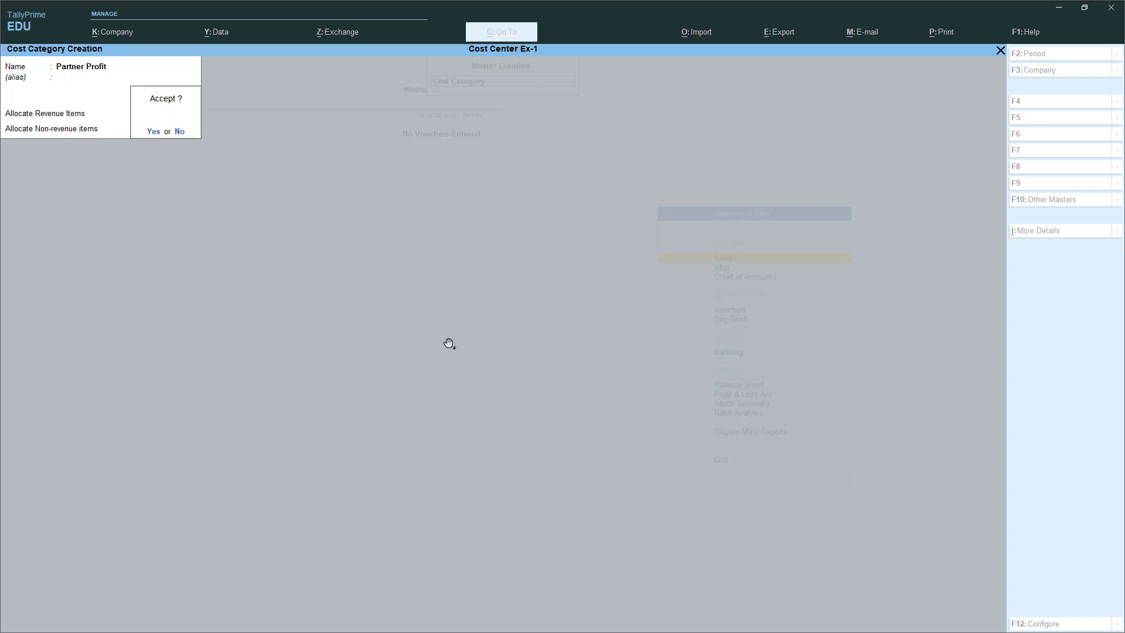
{"action": "key", "text": "Return"}
{"action": "key", "text": "Escape"}
{"action": "key", "text": "Return"}
Step: Create a cost centre with the first partner's full name in the Partner Profit category, under Primary
{"action": "key", "text": "Down"}
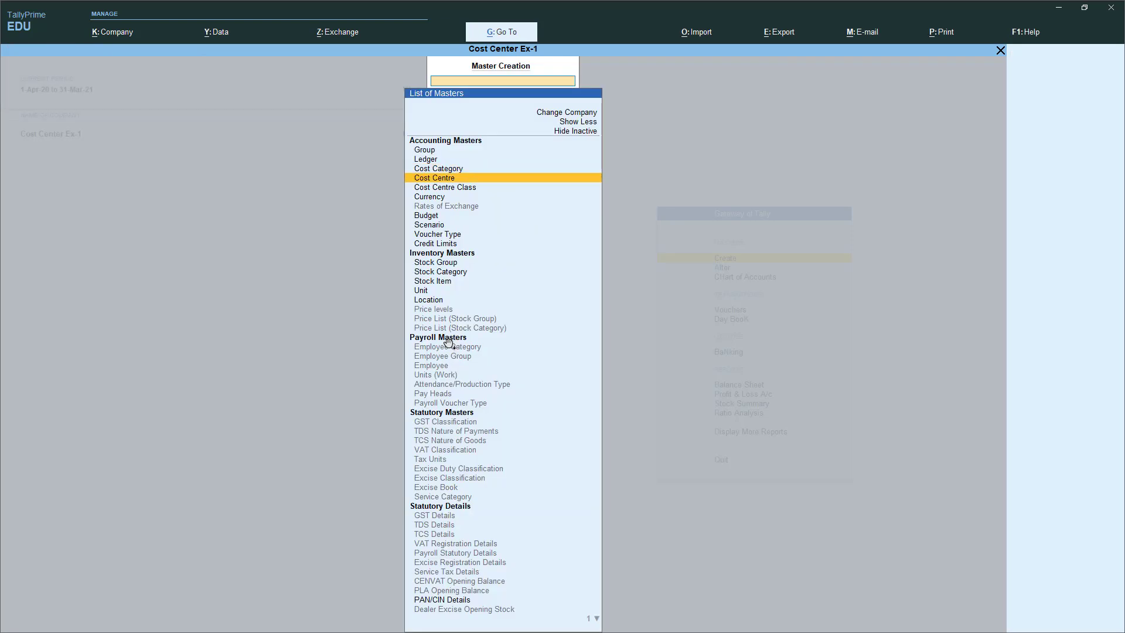
{"action": "key", "text": "Return"}
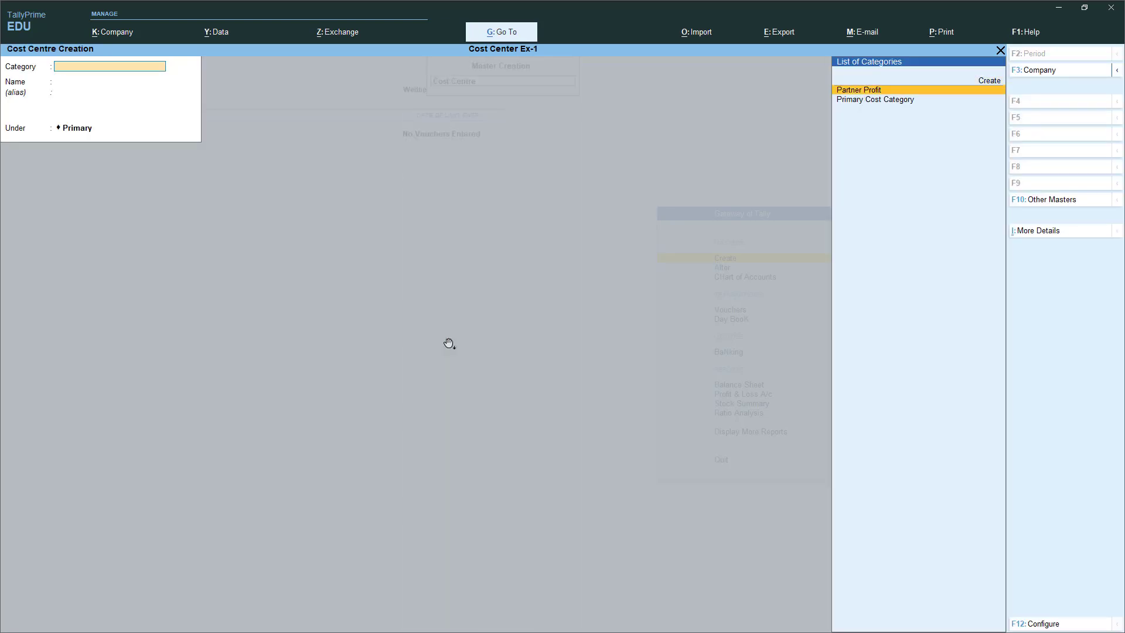
{"action": "key", "text": "Return"}
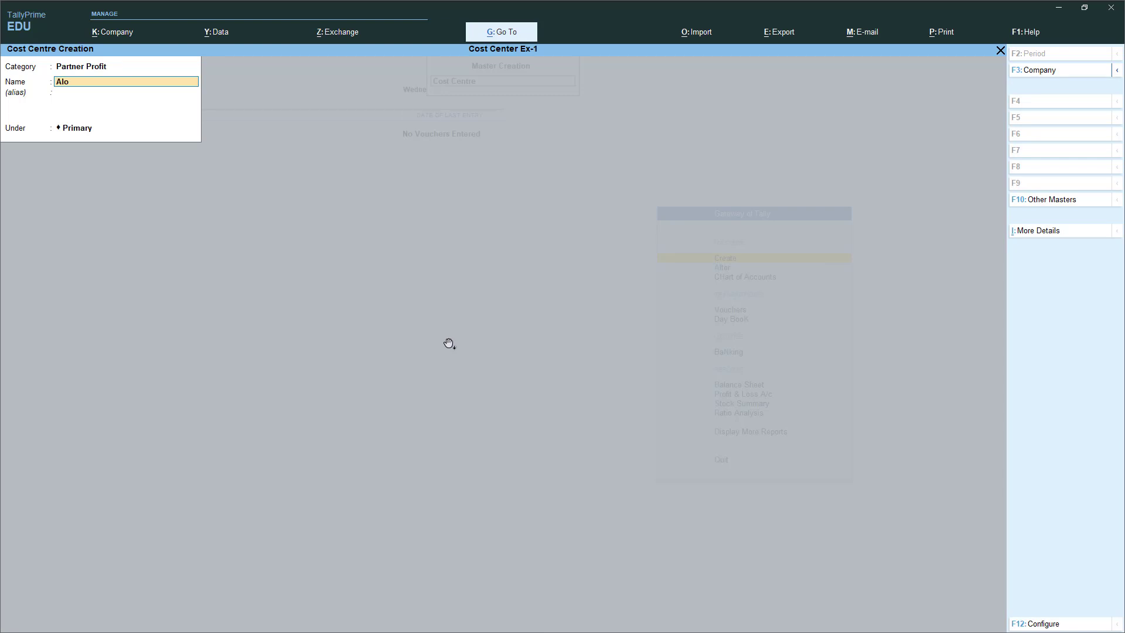
{"action": "type", "text": "Alok Sharma"}
{"action": "key", "text": "Return"}
{"action": "key", "text": "Return"}
{"action": "key", "text": "Return"}
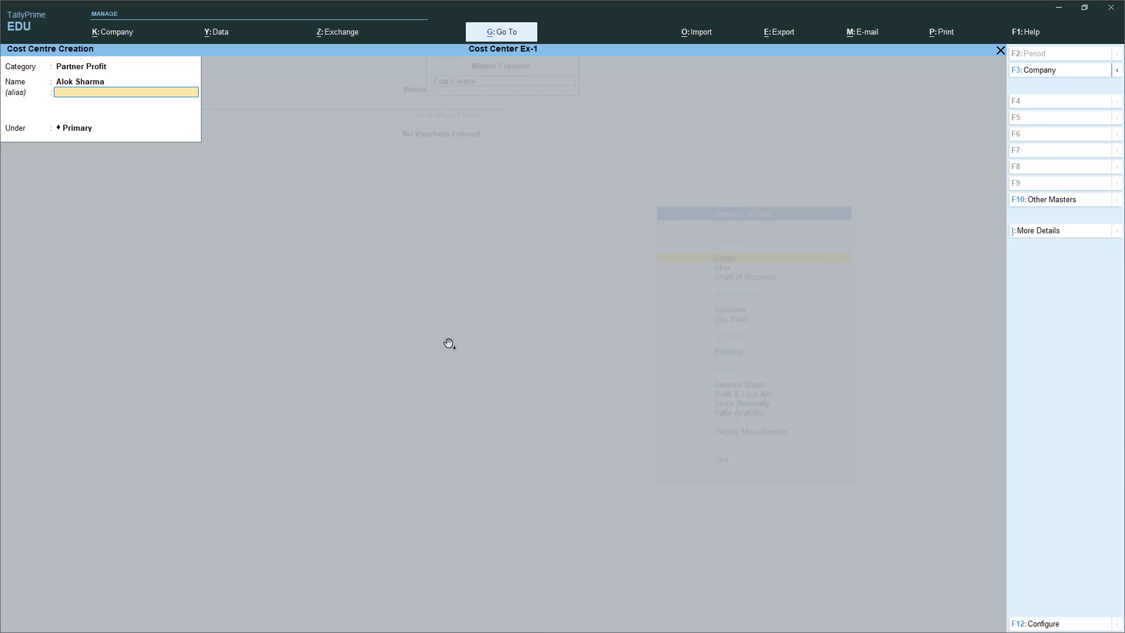
{"action": "key", "text": "Return"}
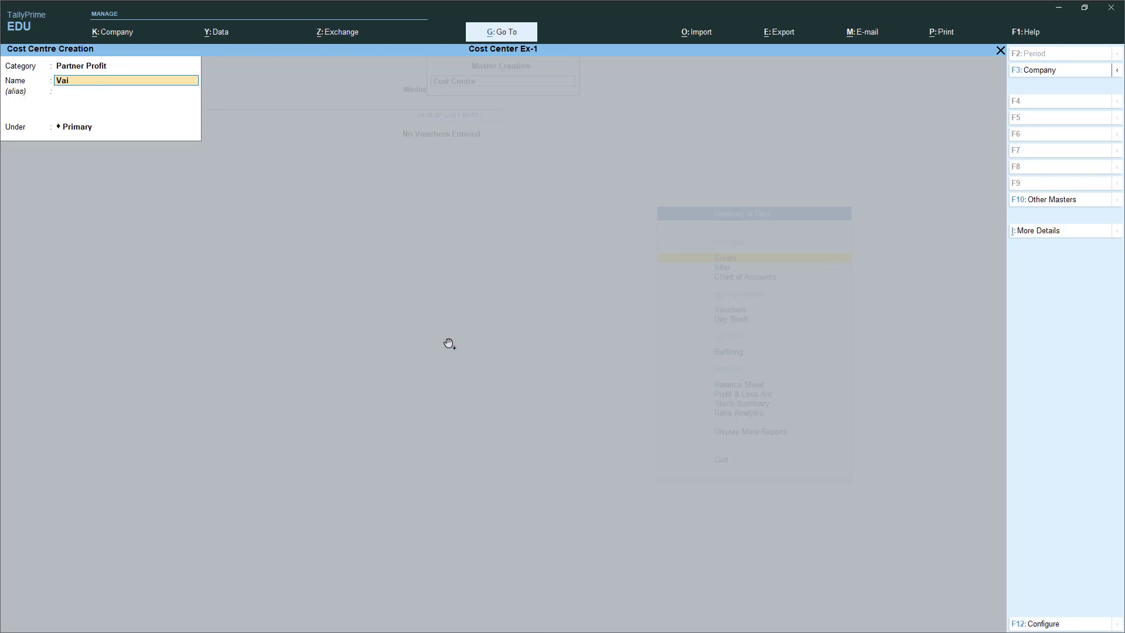
Step: Create a cost centre with the second partner's name in the Partner Profit category, under Primary, and leave cost centre creation
{"action": "key", "text": "Return"}
{"action": "key", "text": "Return"}
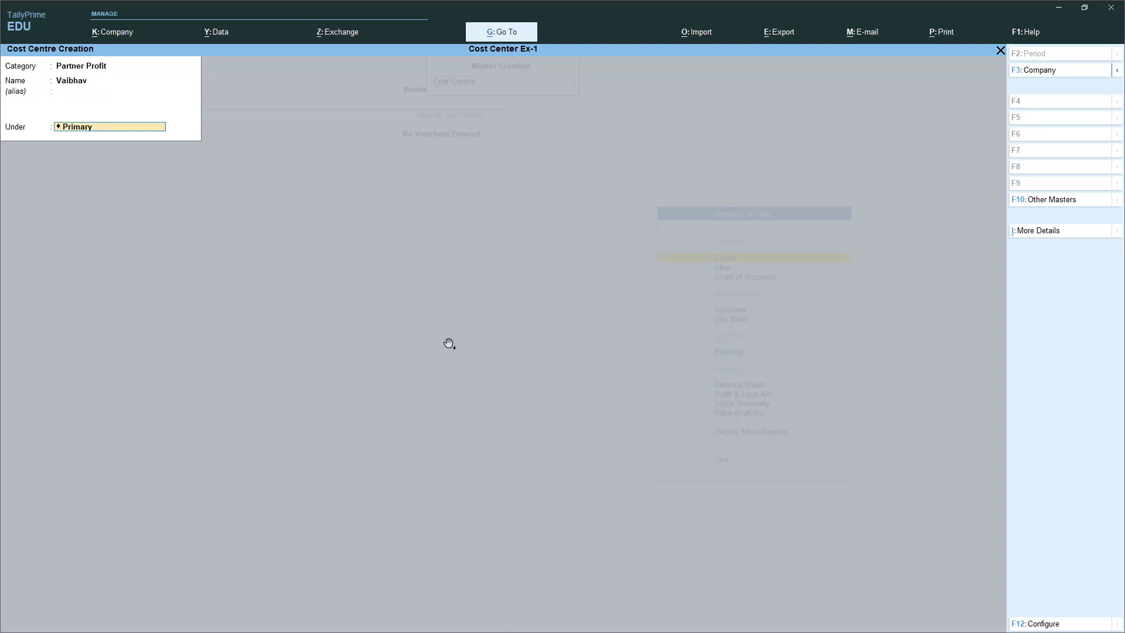
{"action": "key", "text": "Return"}
{"action": "key", "text": "Return"}
{"action": "key", "text": "Escape"}
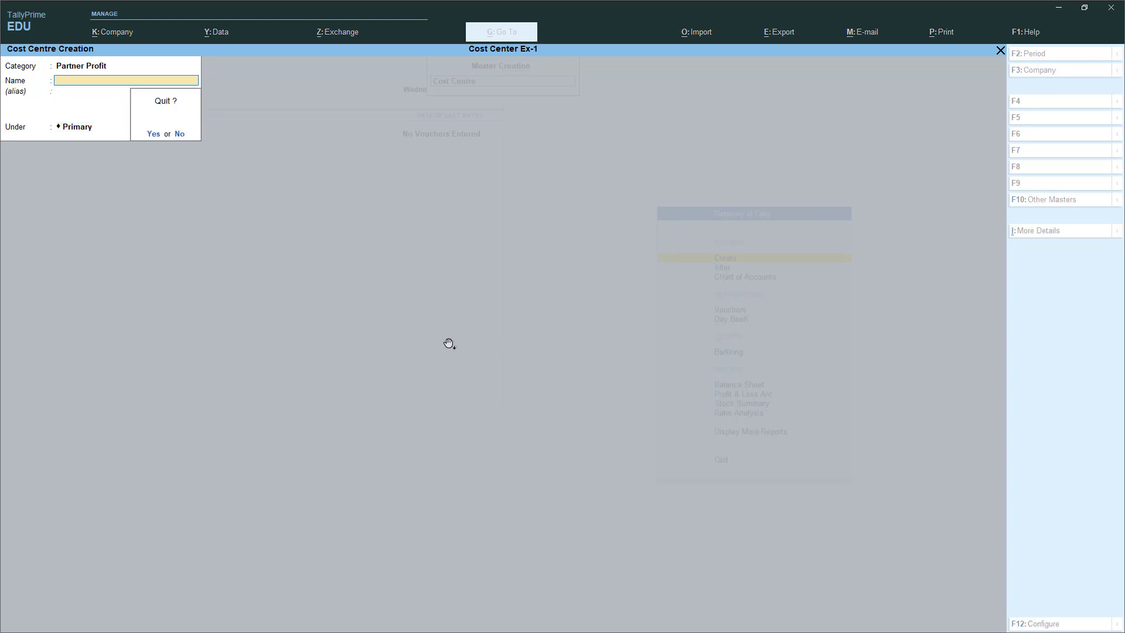
{"action": "key", "text": "y"}
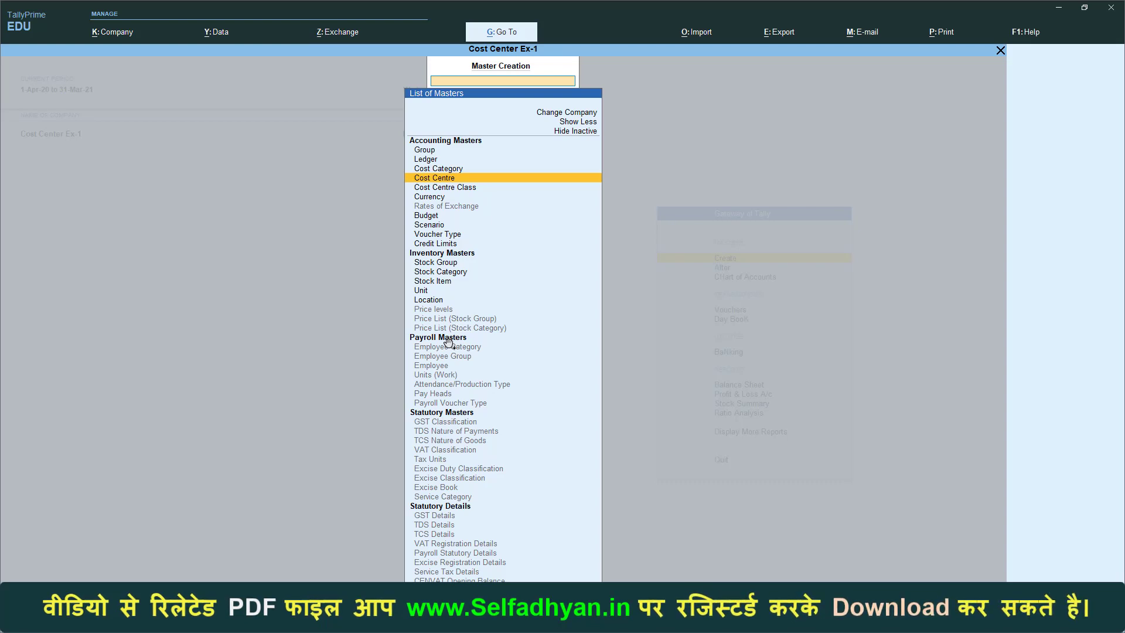
Step: Start a cost centre class named Profit and choose Partner Profit as its cost category
{"action": "key", "text": "Down"}
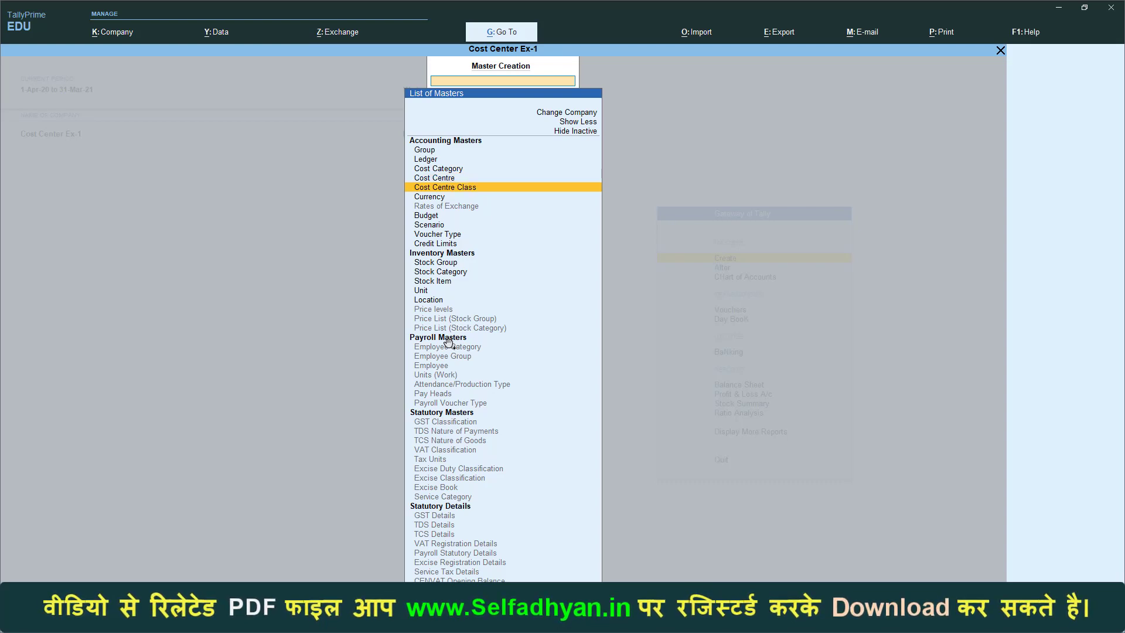
{"action": "key", "text": "Return"}
{"action": "type", "text": "Profi"}
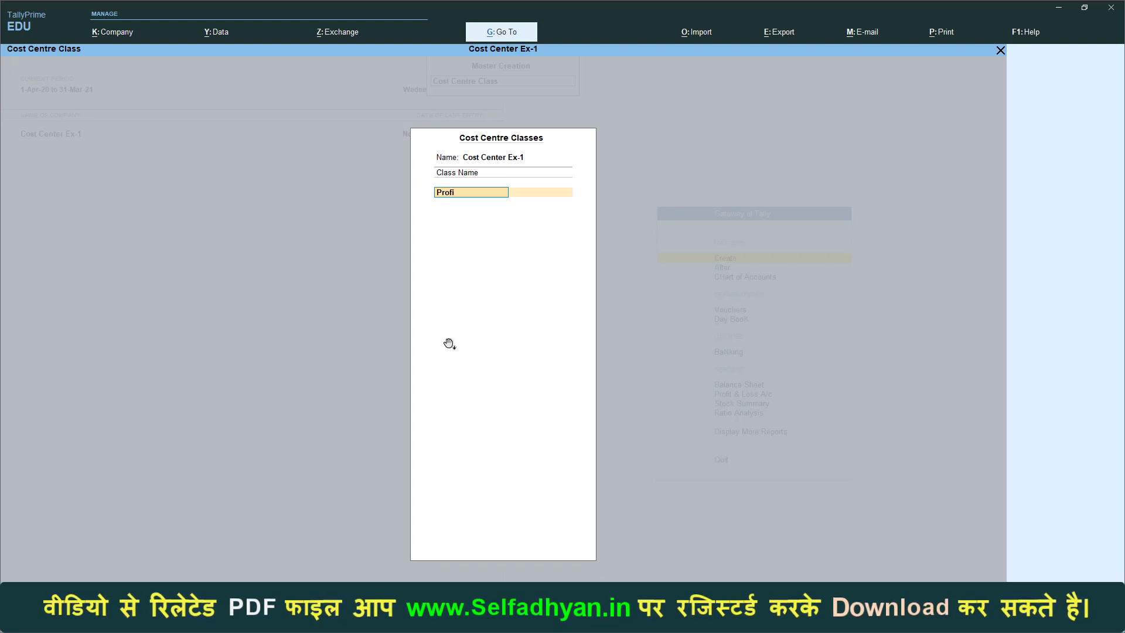
{"action": "key", "text": "Return"}
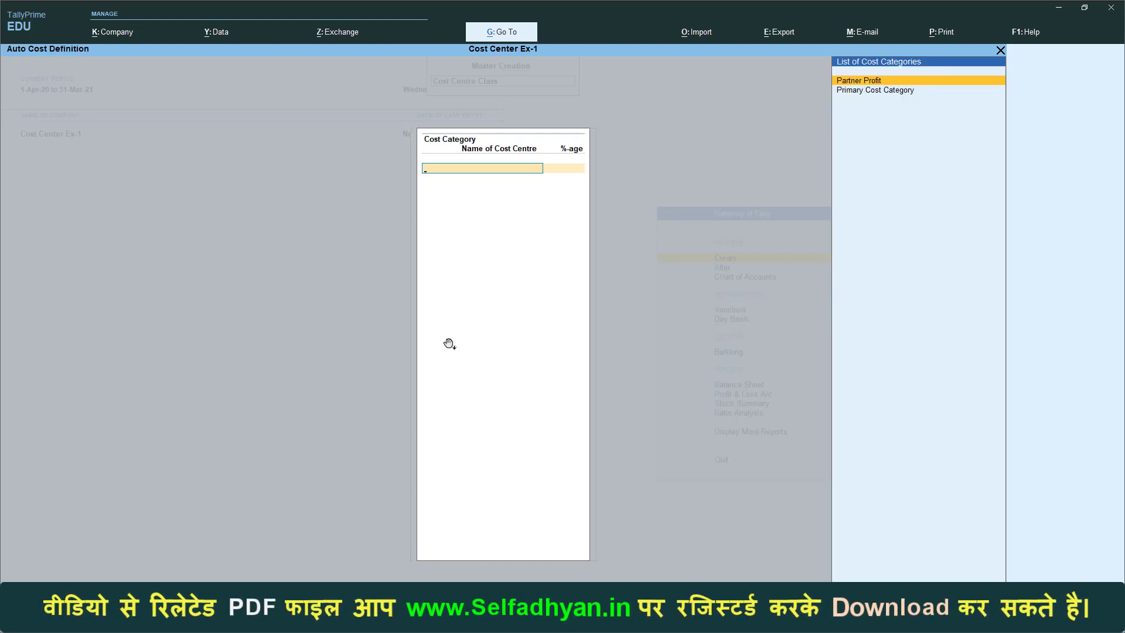
{"action": "key", "text": "Return"}
Step: Allocate 40% to the first partner's cost centre and 60% to the second partner's, and save the class
{"action": "key", "text": "Return"}
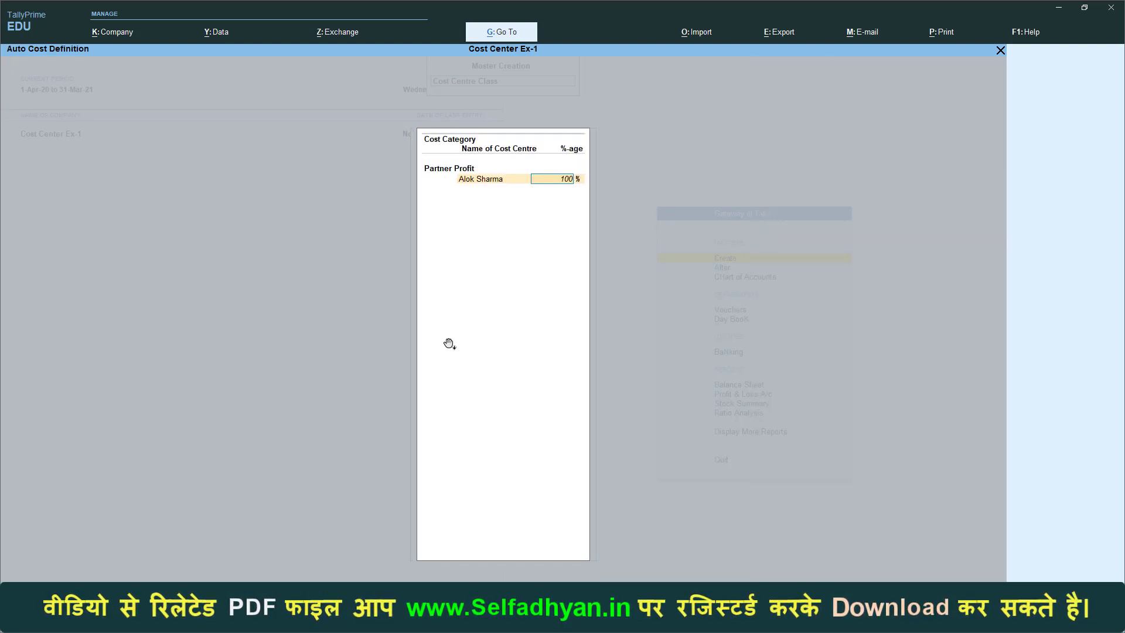
{"action": "type", "text": "40"}
{"action": "key", "text": "Return"}
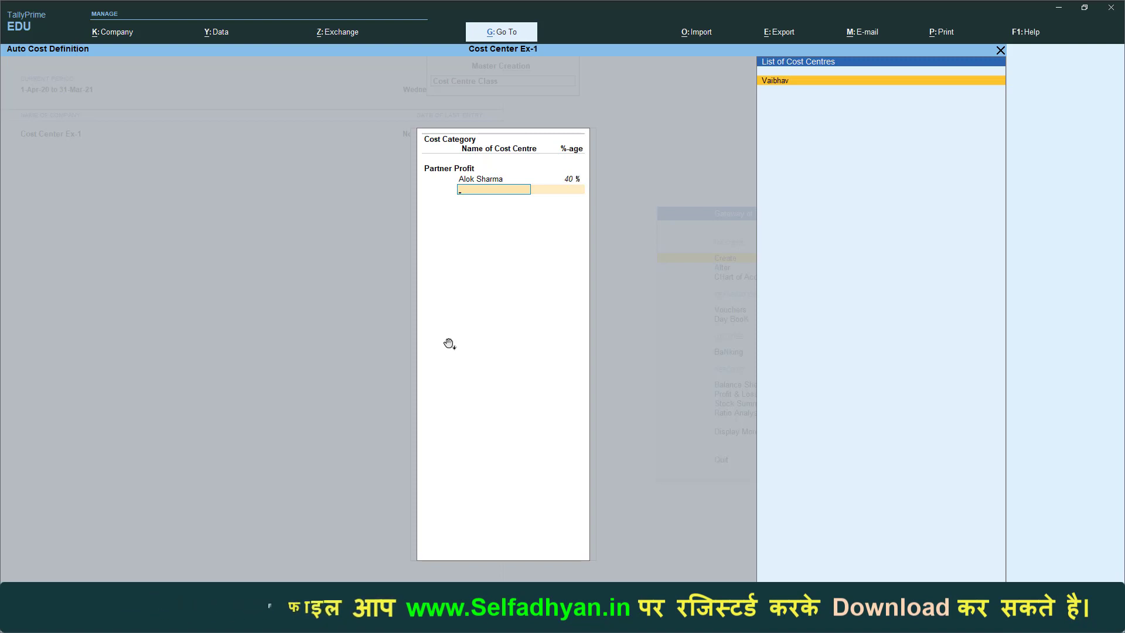
{"action": "key", "text": "Return"}
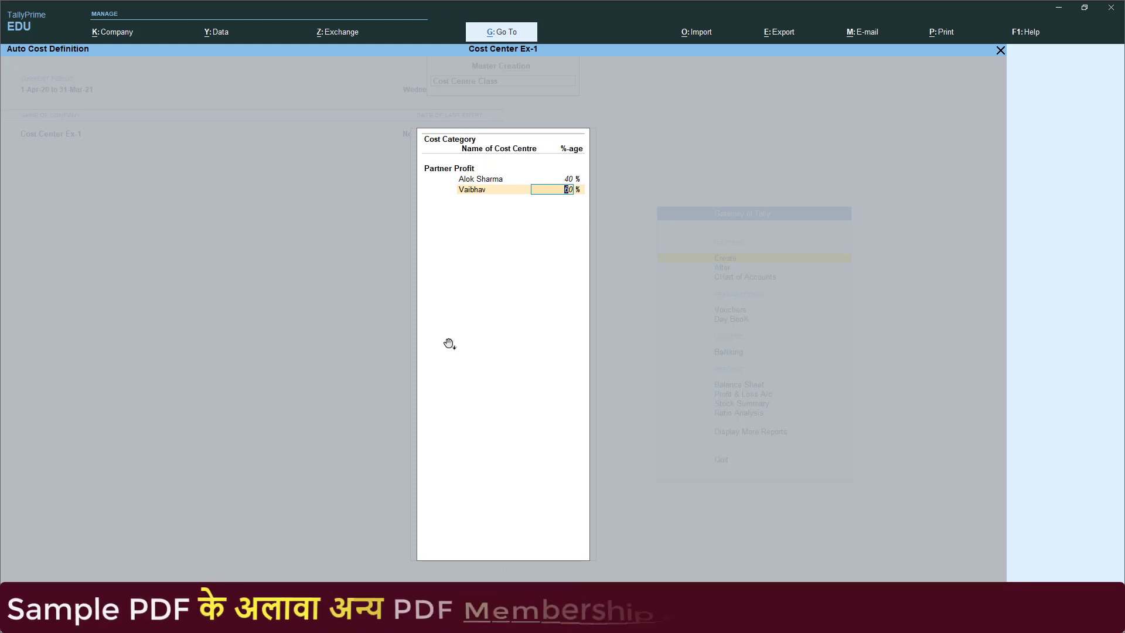
{"action": "key", "text": "Return"}
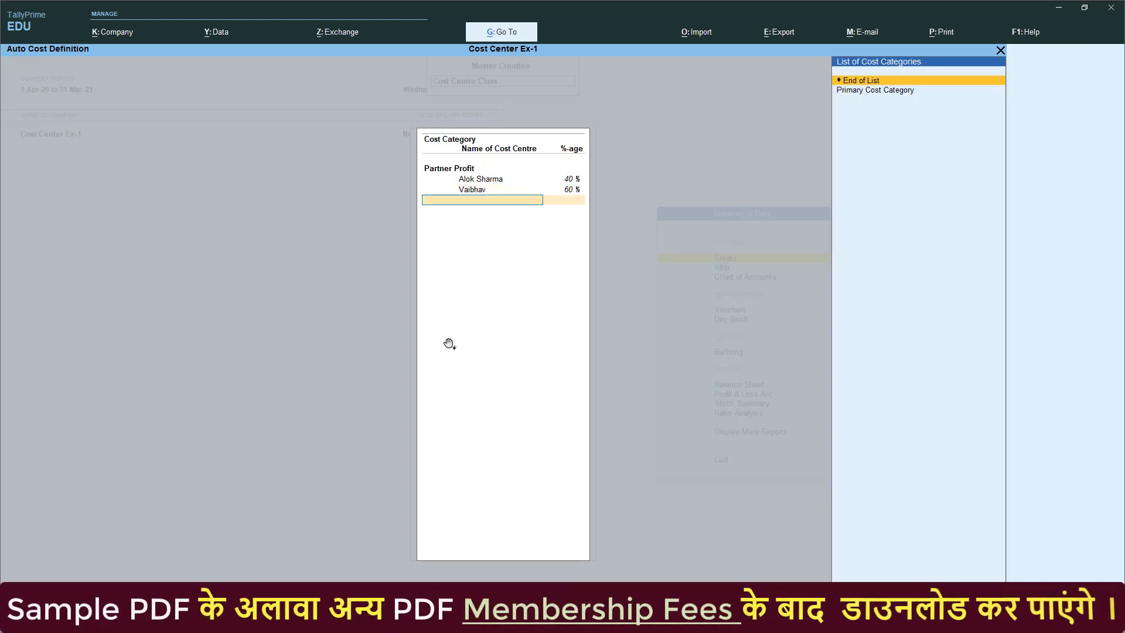
{"action": "key", "text": "Return"}
{"action": "key", "text": "Return"}
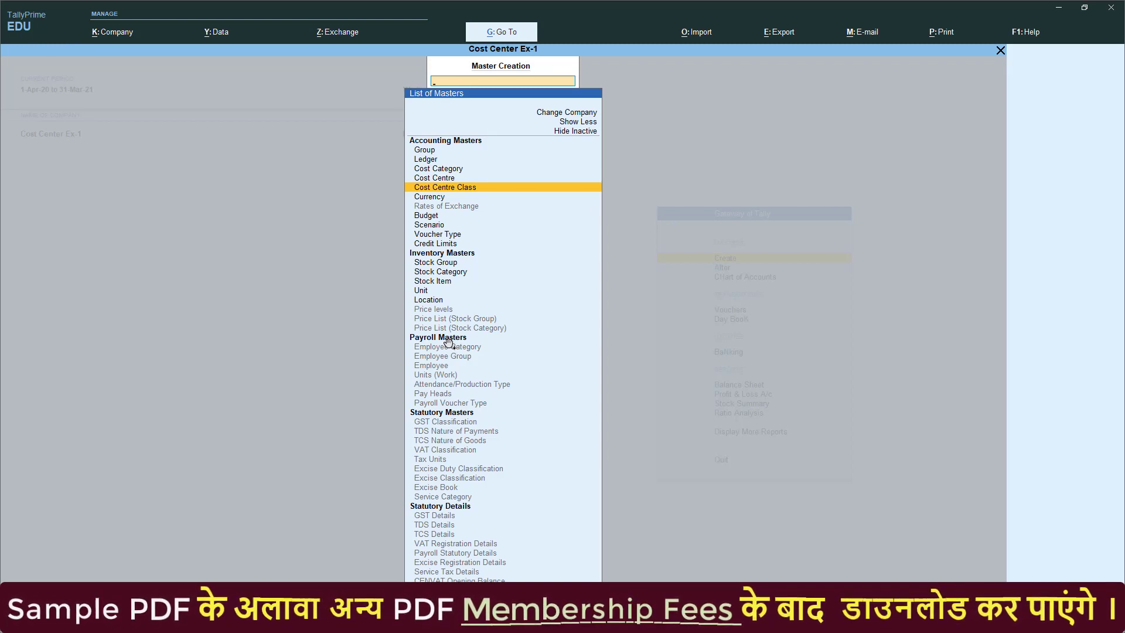
Step: Open a payment voucher and start creating a ledger named Profit from its debit line
{"action": "key", "text": "Escape"}
{"action": "key", "text": "Down"}
{"action": "key", "text": "Down"}
{"action": "key", "text": "Down"}
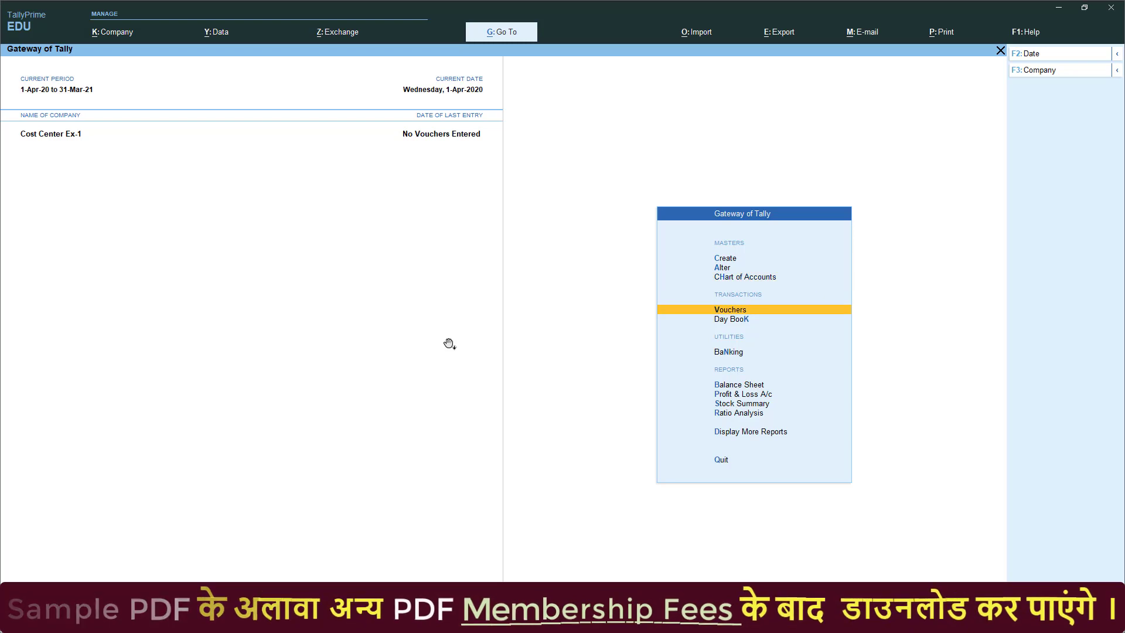
{"action": "key", "text": "Return"}
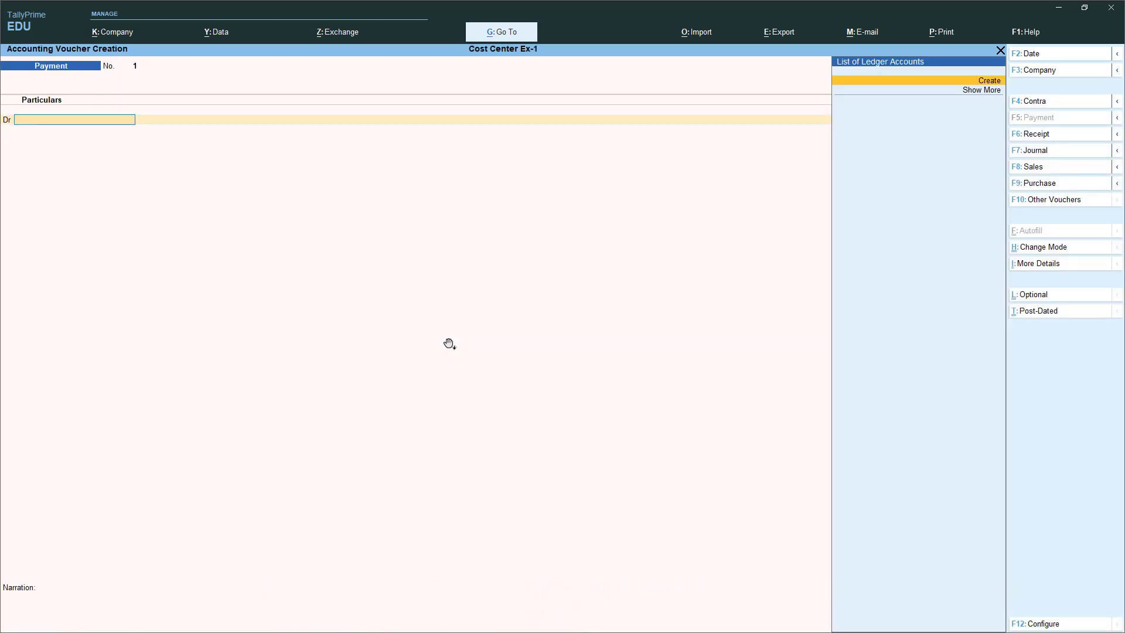
{"action": "key", "text": "Return"}
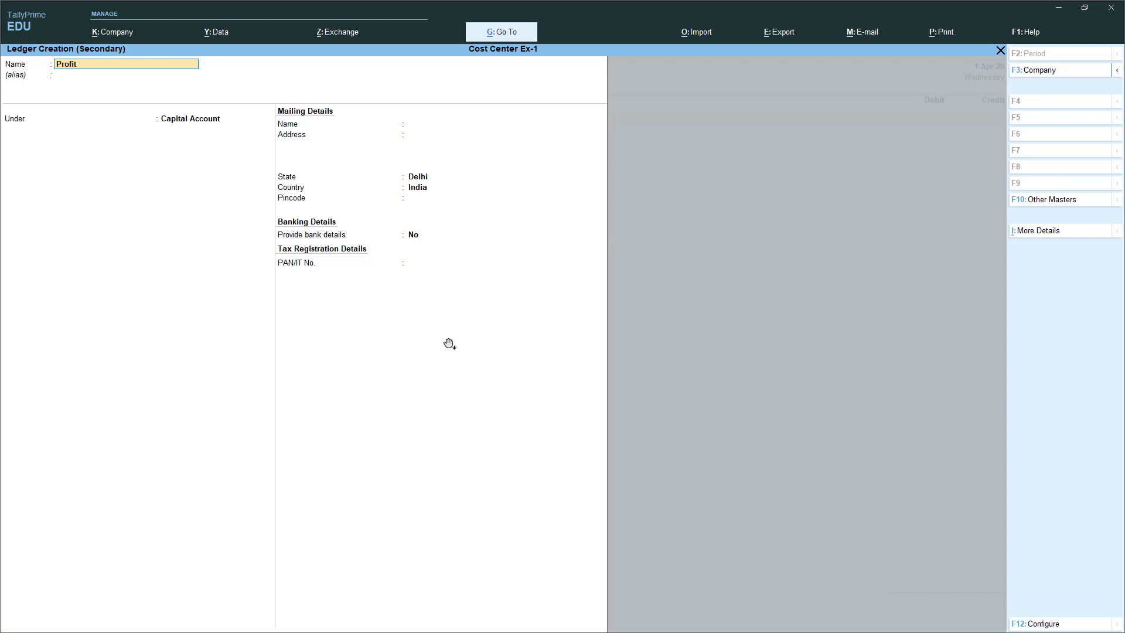
{"action": "key", "text": "Return"}
{"action": "key", "text": "Return"}
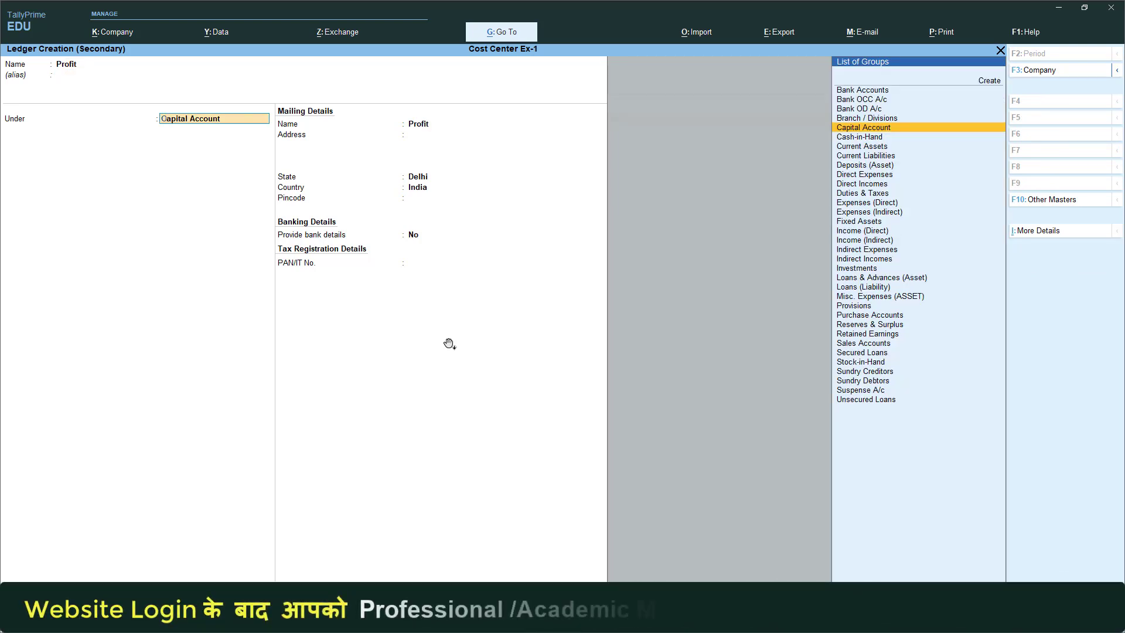
{"action": "type", "text": "Om"}
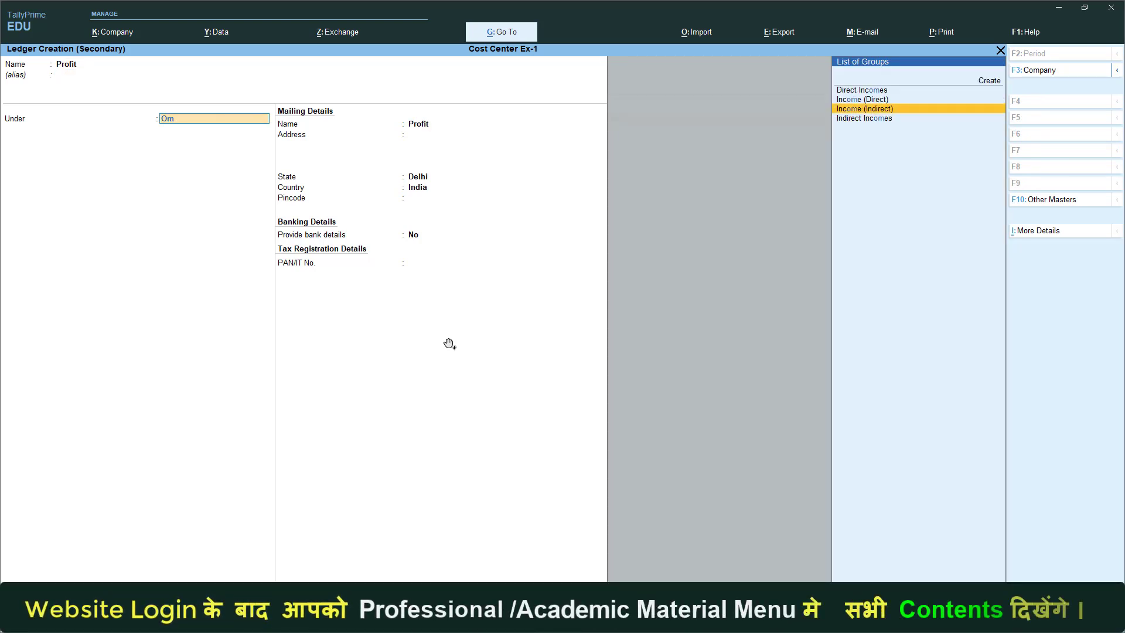
{"action": "key", "text": "Up"}
{"action": "key", "text": "Down"}
{"action": "key", "text": "Down"}
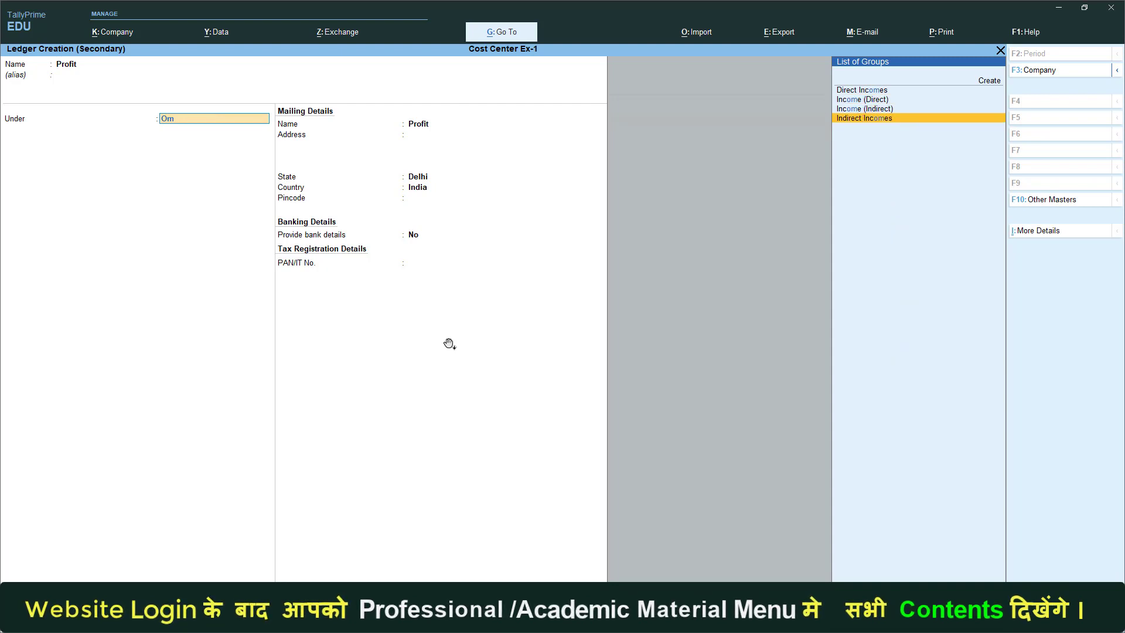
{"action": "key", "text": "Up"}
{"action": "key", "text": "Up"}
{"action": "key", "text": "Up"}
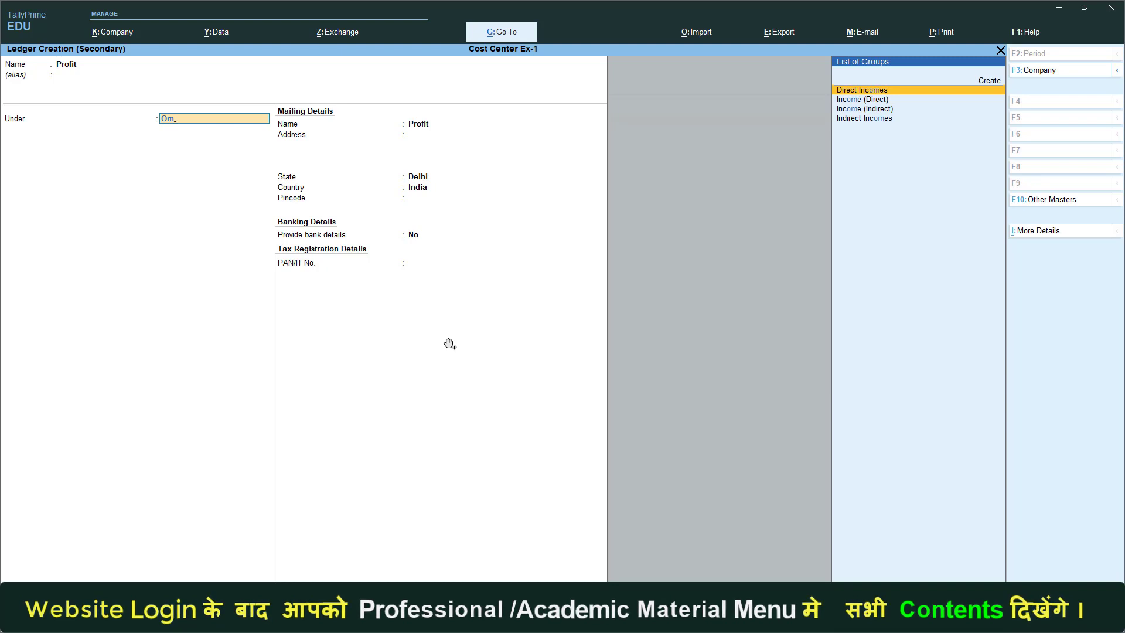
{"action": "key", "text": "Down"}
{"action": "key", "text": "BackSpace"}
{"action": "key", "text": "BackSpace"}
Step: Choose the Profit ledger's parent group from the groups matching "In" and save the ledger
{"action": "type", "text": "In"}
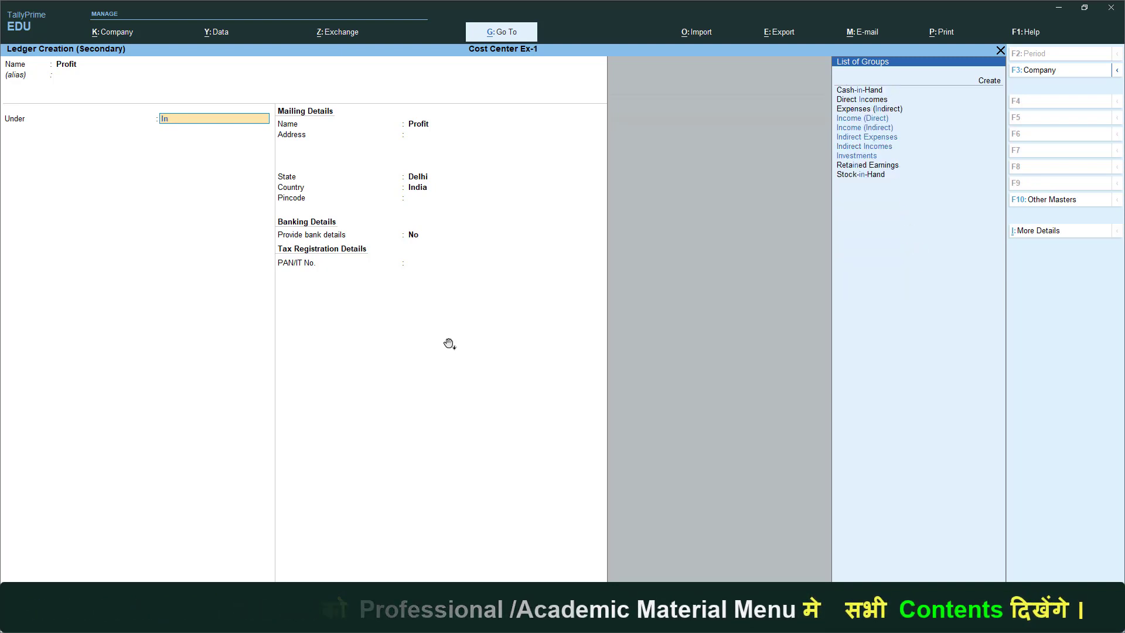
{"action": "key", "text": "Up"}
{"action": "key", "text": "Up"}
{"action": "key", "text": "Return"}
{"action": "key", "text": "ctrl+a"}
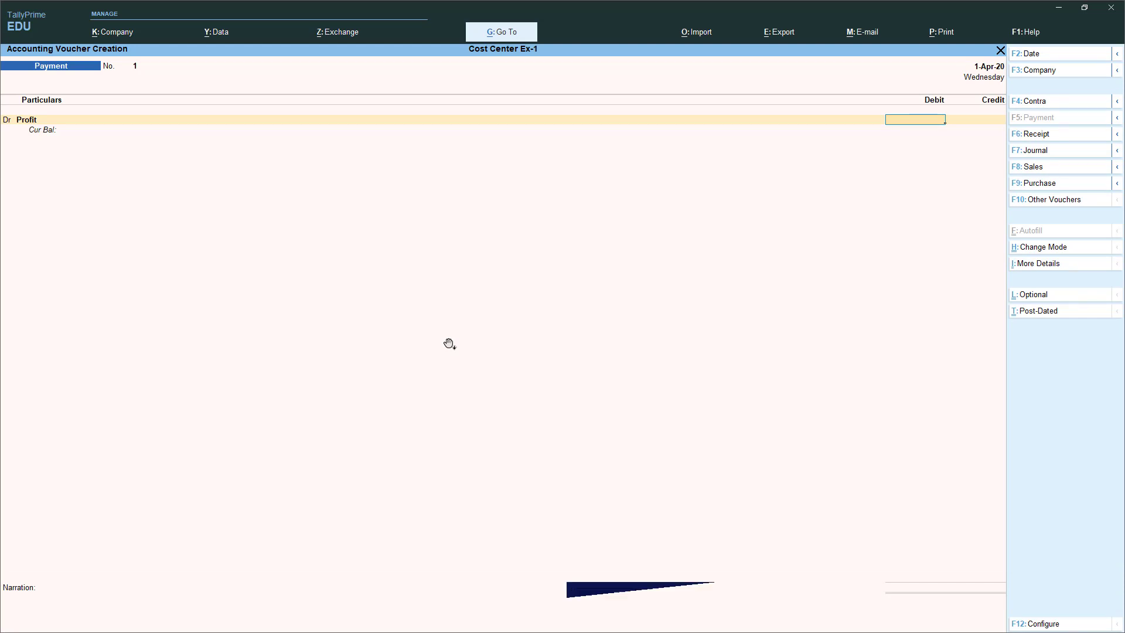
Step: Set Select Cost Centre/Class and Show list of Cost Centres to Yes in the voucher configuration and save it
{"action": "key", "text": "F12"}
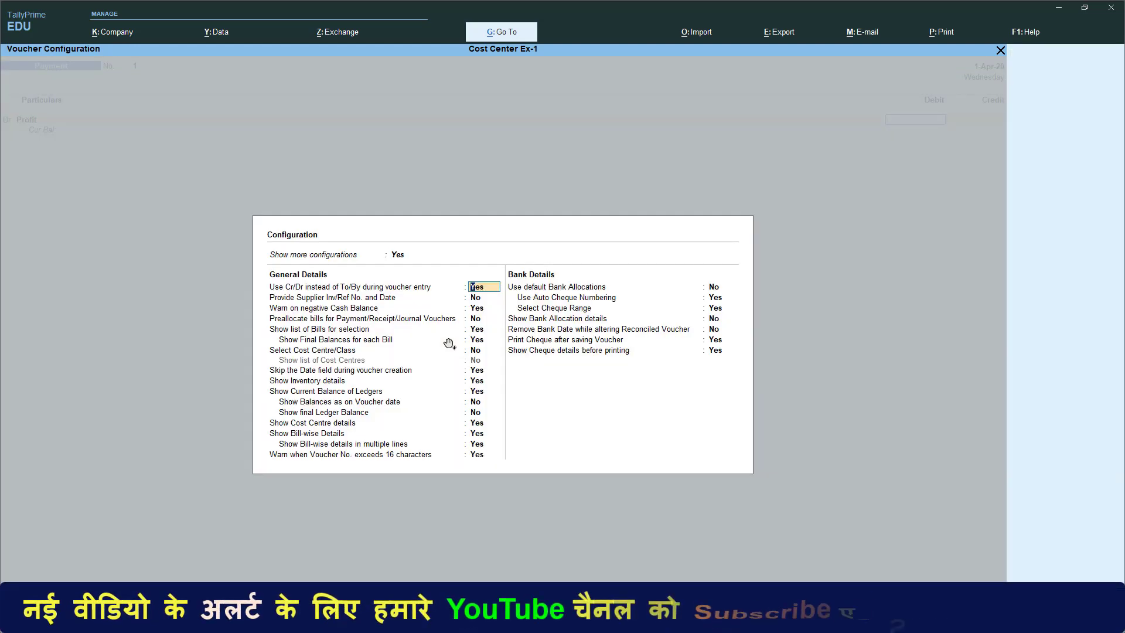
{"action": "key", "text": "Down"}
{"action": "key", "text": "Down"}
{"action": "key", "text": "Down"}
{"action": "key", "text": "Down"}
{"action": "key", "text": "Down"}
{"action": "key", "text": "Down"}
{"action": "key", "text": "Down"}
{"action": "key", "text": "Down"}
{"action": "key", "text": "Down"}
{"action": "key", "text": "Down"}
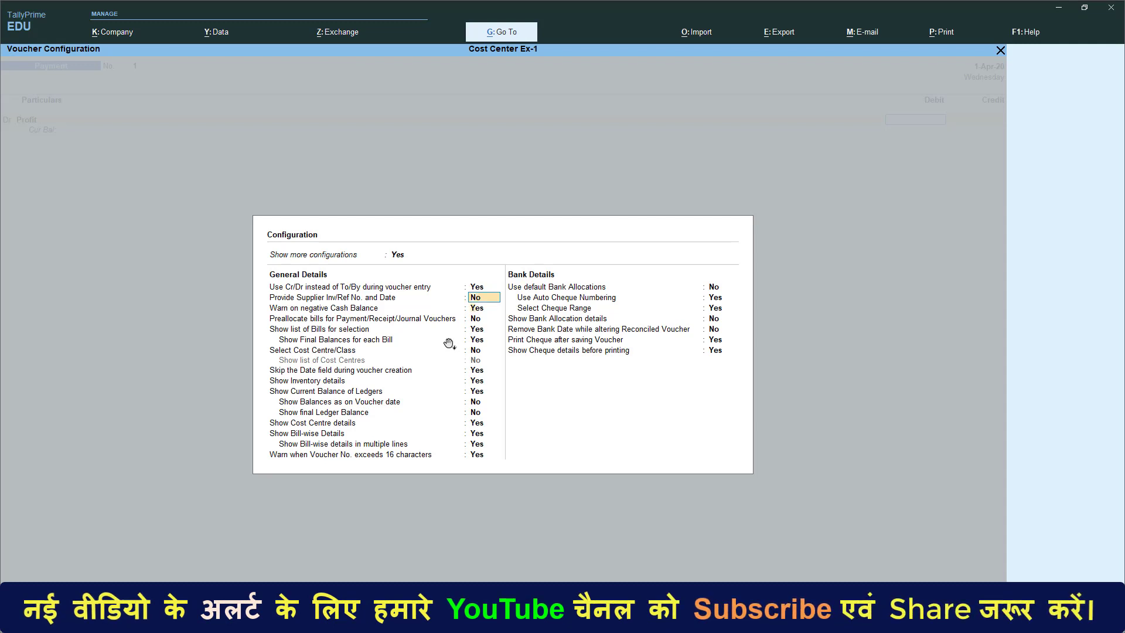
{"action": "key", "text": "Down"}
{"action": "key", "text": "Down"}
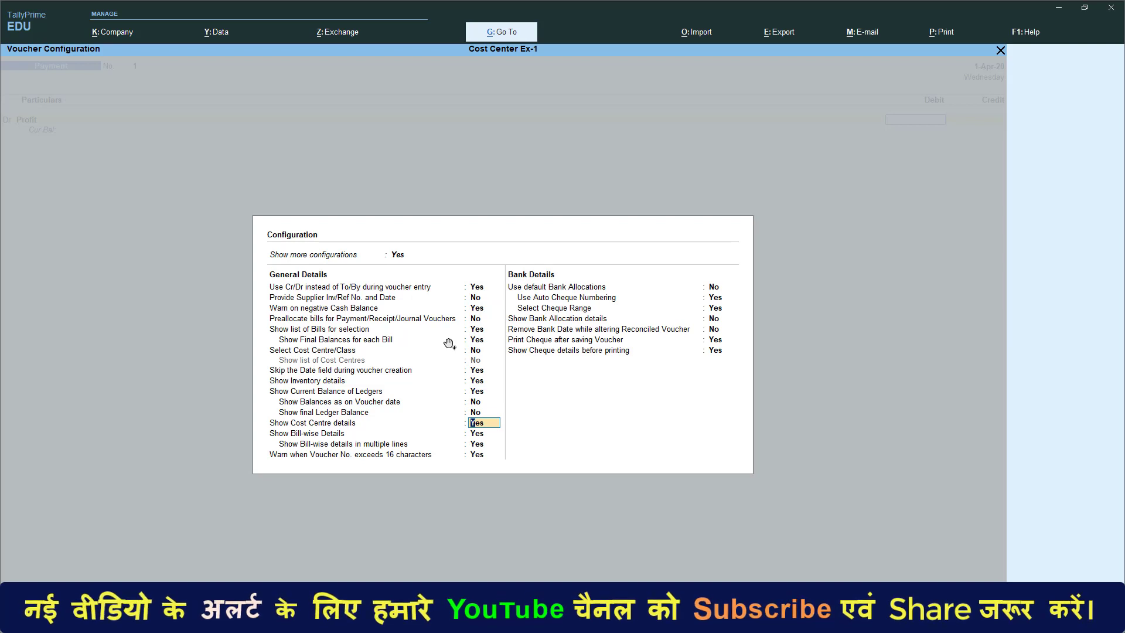
{"action": "key", "text": "Up"}
{"action": "key", "text": "Up"}
{"action": "key", "text": "Up"}
{"action": "key", "text": "Up"}
{"action": "key", "text": "Up"}
{"action": "key", "text": "Up"}
{"action": "key", "text": "Up"}
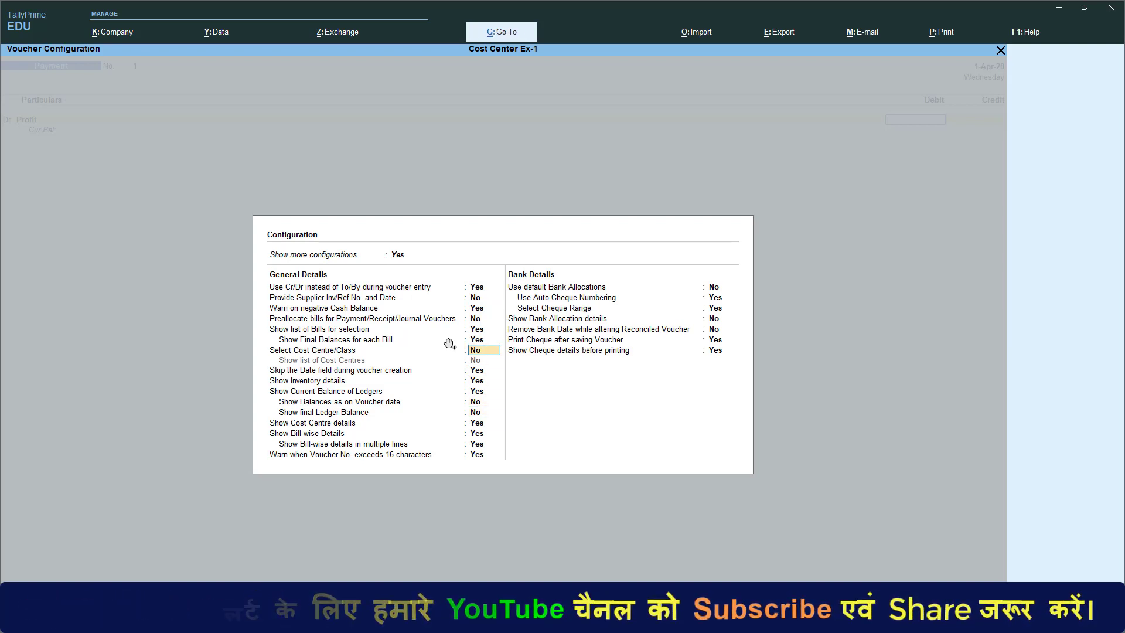
{"action": "key", "text": "Down"}
{"action": "key", "text": "y"}
{"action": "key", "text": "y"}
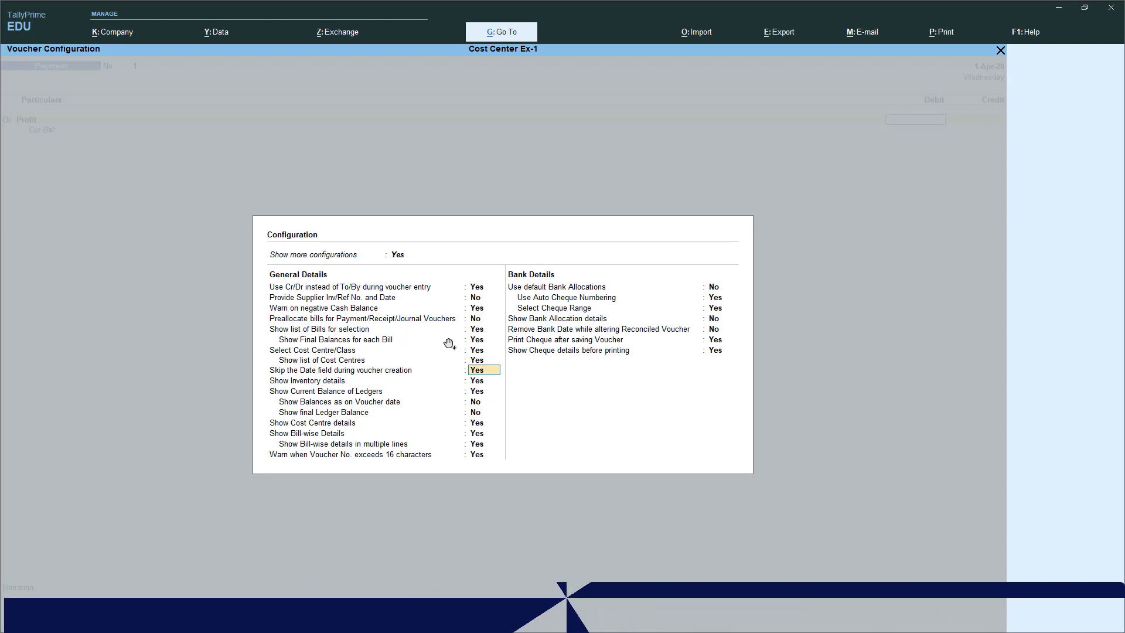
{"action": "key", "text": "ctrl+a"}
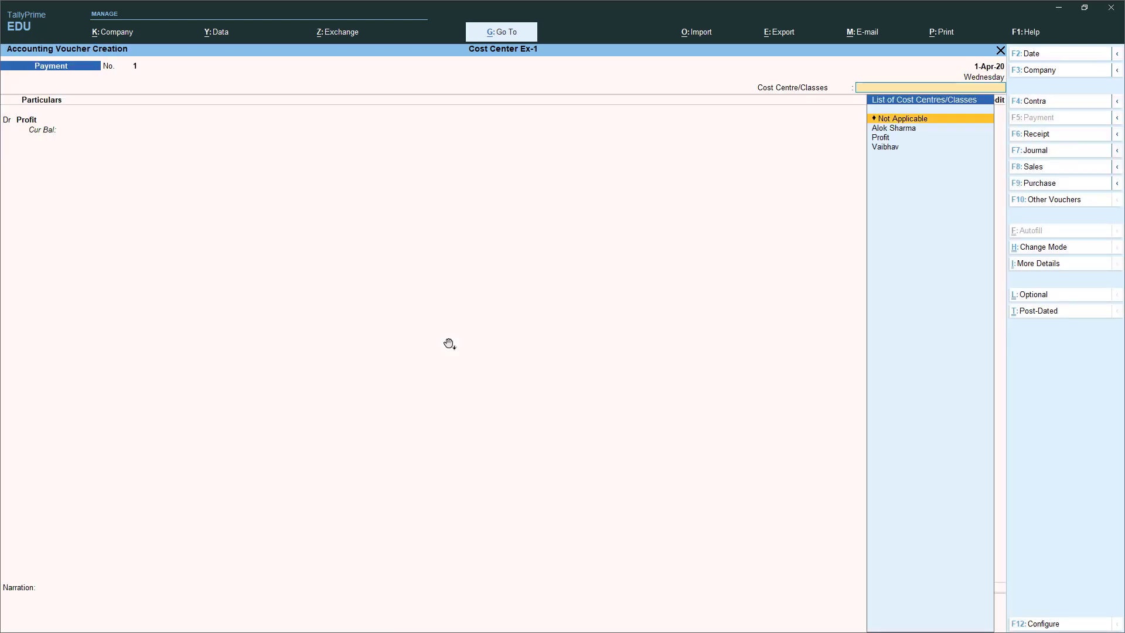
Step: Apply the Profit cost centre class to the payment voucher and keep Profit as the debit ledger
{"action": "key", "text": "Down"}
{"action": "key", "text": "Down"}
{"action": "key", "text": "Down"}
{"action": "key", "text": "Up"}
{"action": "key", "text": "Return"}
{"action": "key", "text": "Return"}
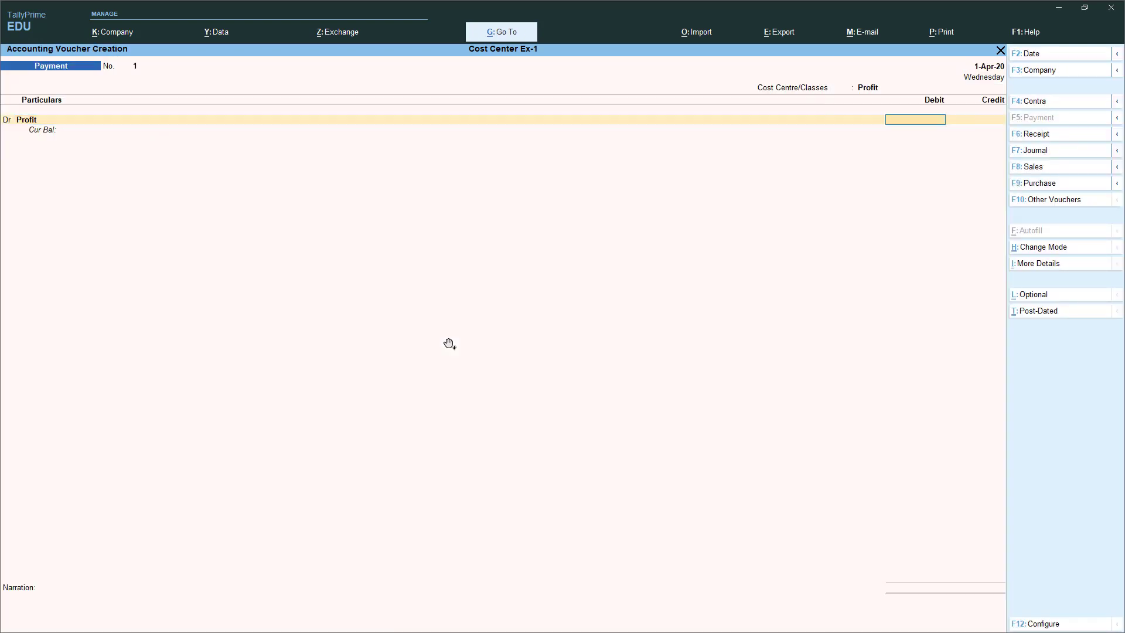
Step: Debit Profit with 25,000, credit Cash with the same amount, and save the payment voucher
{"action": "type", "text": "25000"}
{"action": "key", "text": "Return"}
{"action": "type", "text": "c"}
{"action": "key", "text": "Return"}
{"action": "key", "text": "Return"}
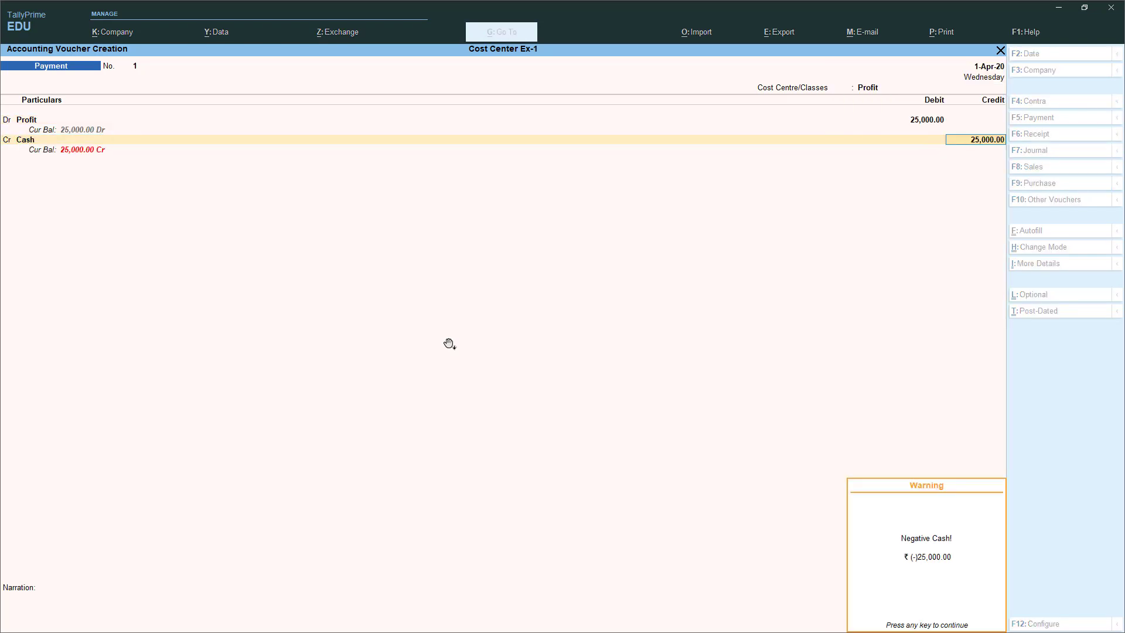
{"action": "key", "text": "Return"}
{"action": "key", "text": "Return"}
{"action": "key", "text": "Return"}
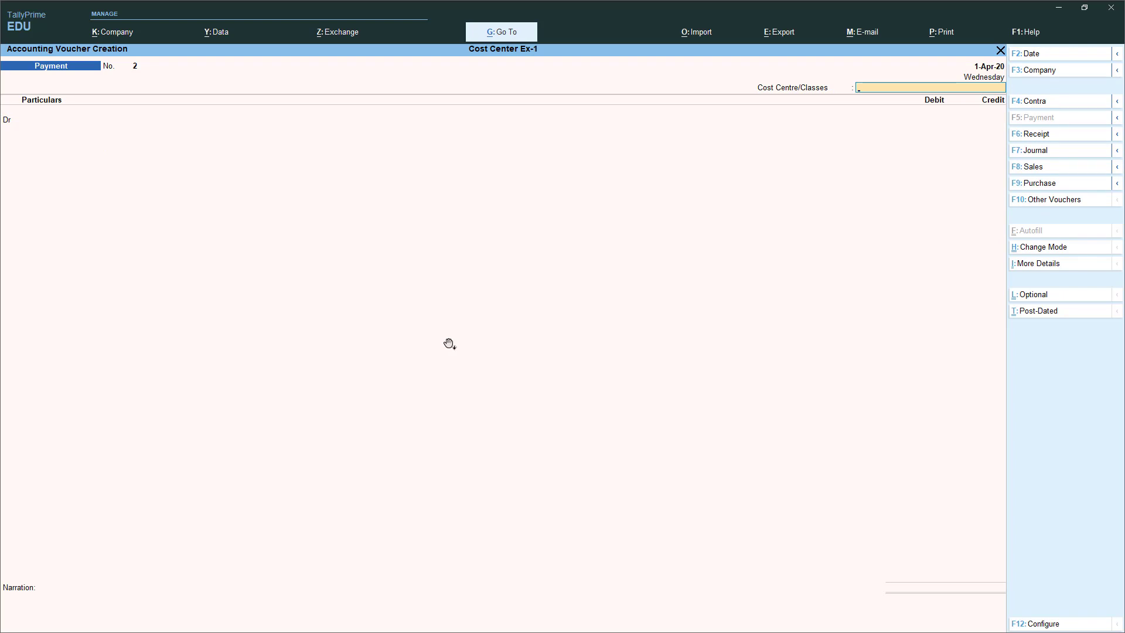
Step: Date the second payment voucher 1-May-20 and apply the Profit cost centre class to it
{"action": "key", "text": "F2"}
{"action": "type", "text": "1-5"}
{"action": "key", "text": "Return"}
{"action": "key", "text": "Down"}
{"action": "key", "text": "Down"}
{"action": "key", "text": "Return"}
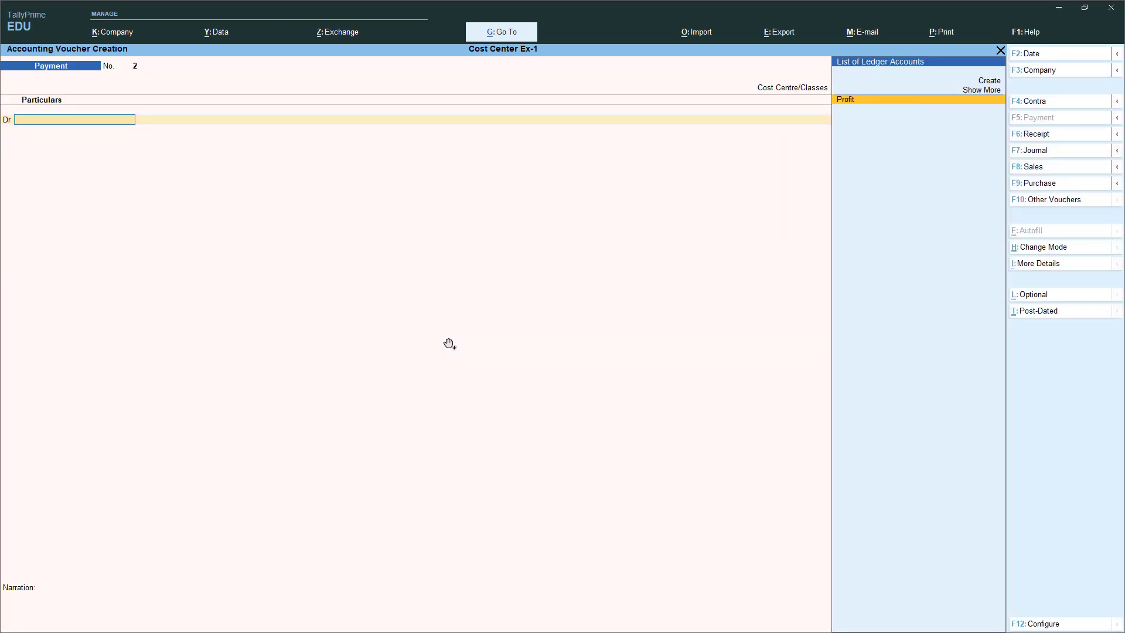
Step: Debit the Profit ledger with 30,000, credit Cash with the same amount, and save the payment voucher
{"action": "key", "text": "Down"}
{"action": "key", "text": "Down"}
{"action": "key", "text": "Down"}
{"action": "key", "text": "Return"}
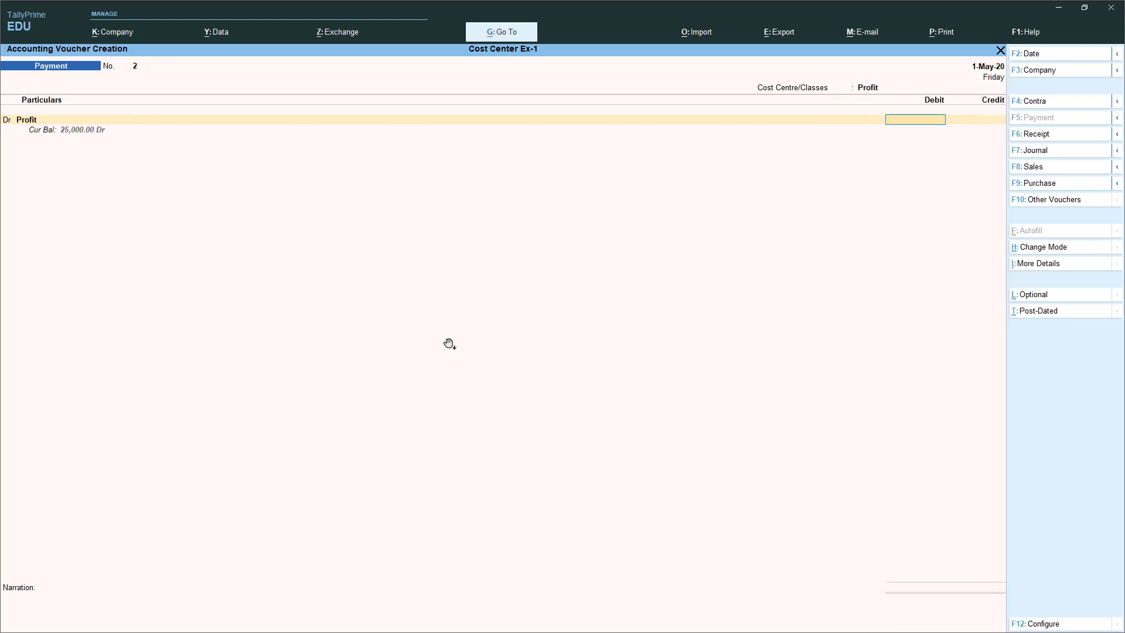
{"action": "type", "text": "30000"}
{"action": "key", "text": "Return"}
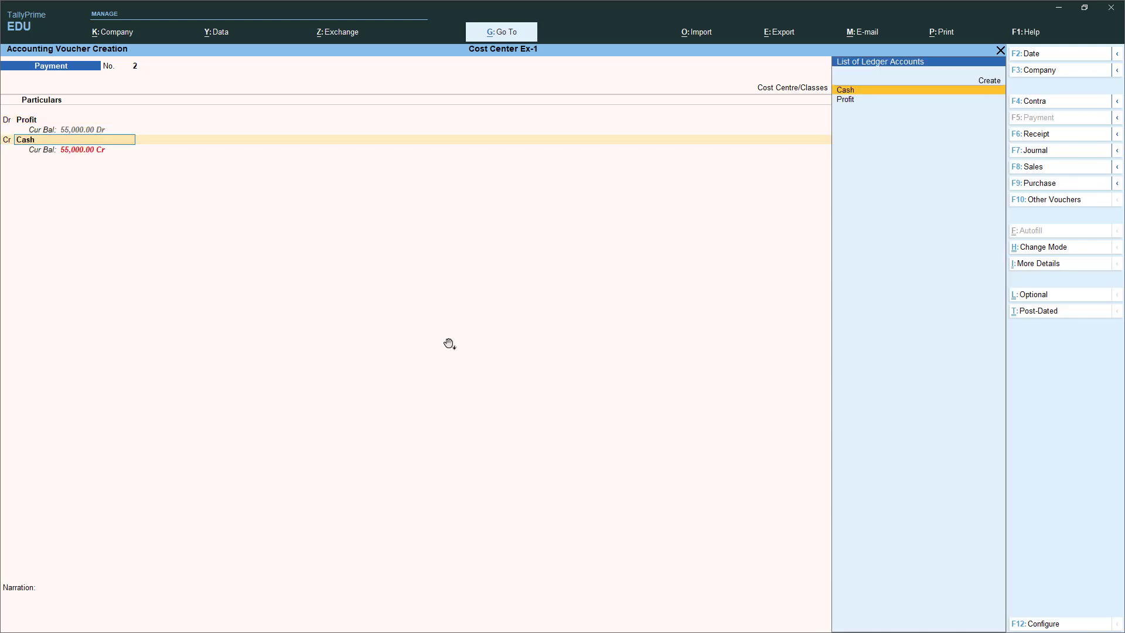
{"action": "key", "text": "Return"}
{"action": "key", "text": "Return"}
{"action": "key", "text": "Return"}
{"action": "key", "text": "Return"}
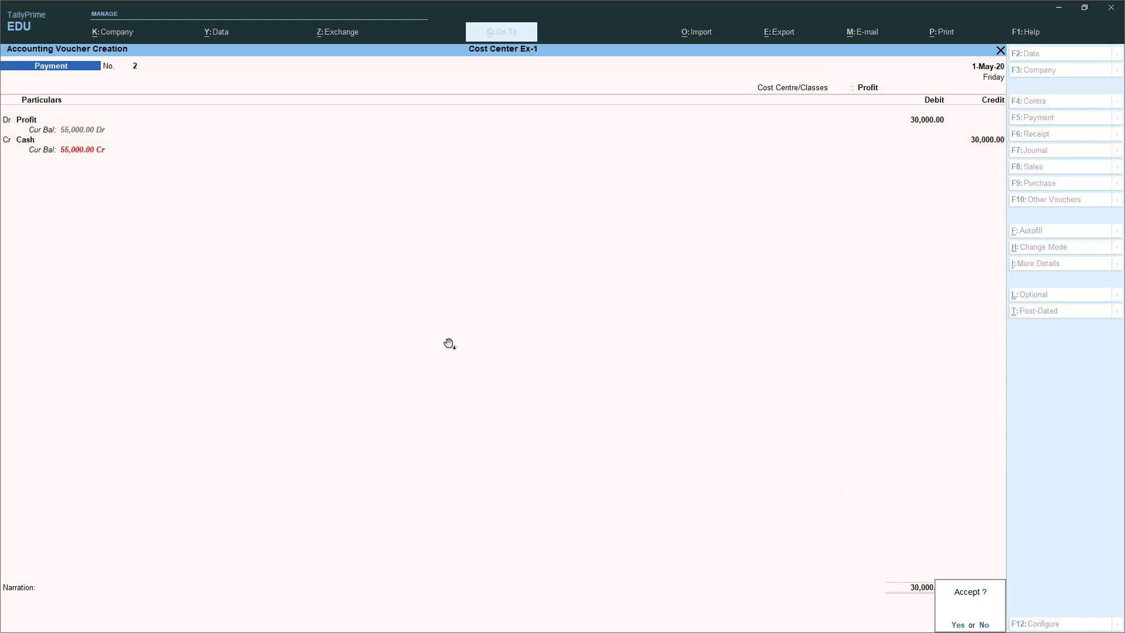
{"action": "key", "text": "Return"}
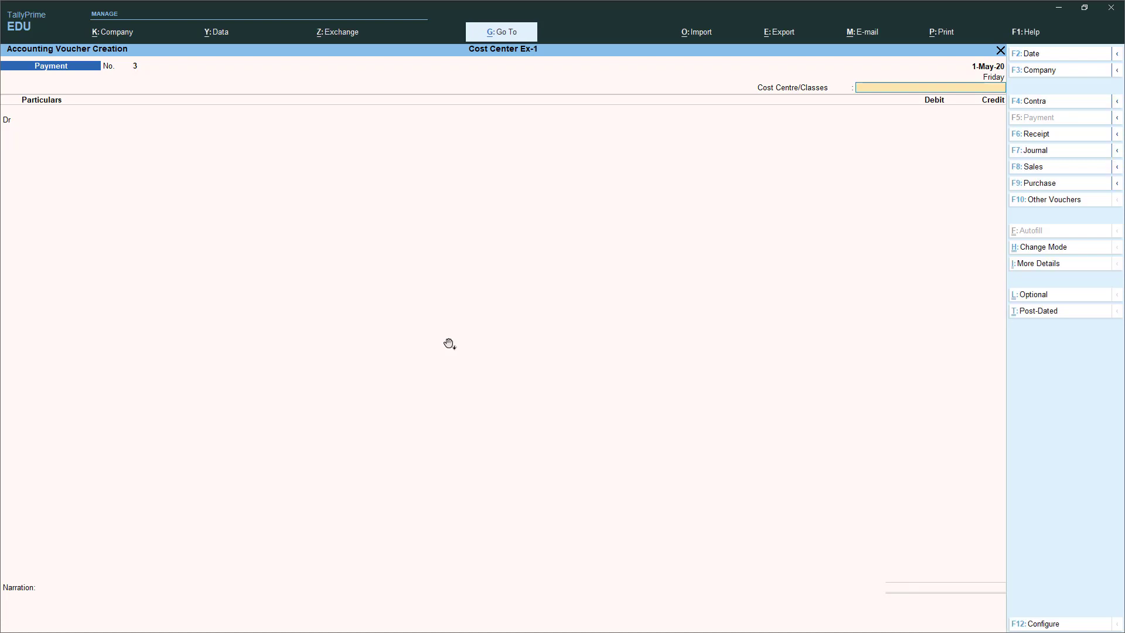
Step: Leave payment voucher entry and bring up the additional reports of the company
{"action": "key", "text": "Escape"}
{"action": "key", "text": "Return"}
{"action": "key", "text": "Up"}
{"action": "key", "text": "Up"}
{"action": "key", "text": "Up"}
{"action": "key", "text": "Up"}
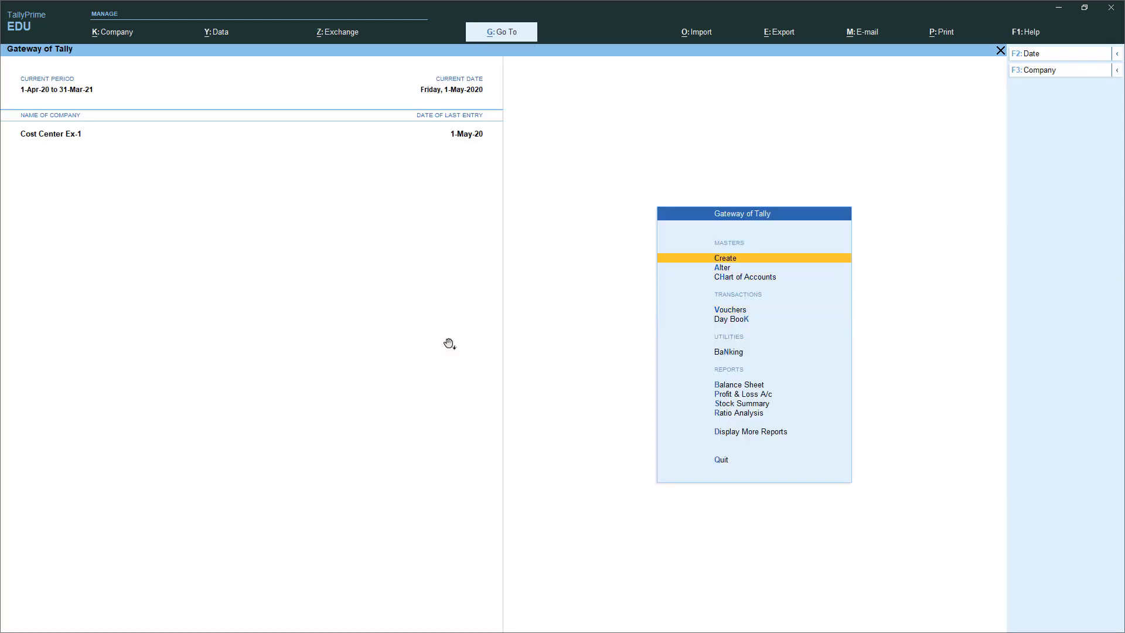
{"action": "key", "text": "Up"}
{"action": "key", "text": "Return"}
Step: Open the cost centres' Category Summary from the statements of accounts and review each partner's share of Partner Profit
{"action": "key", "text": "Up"}
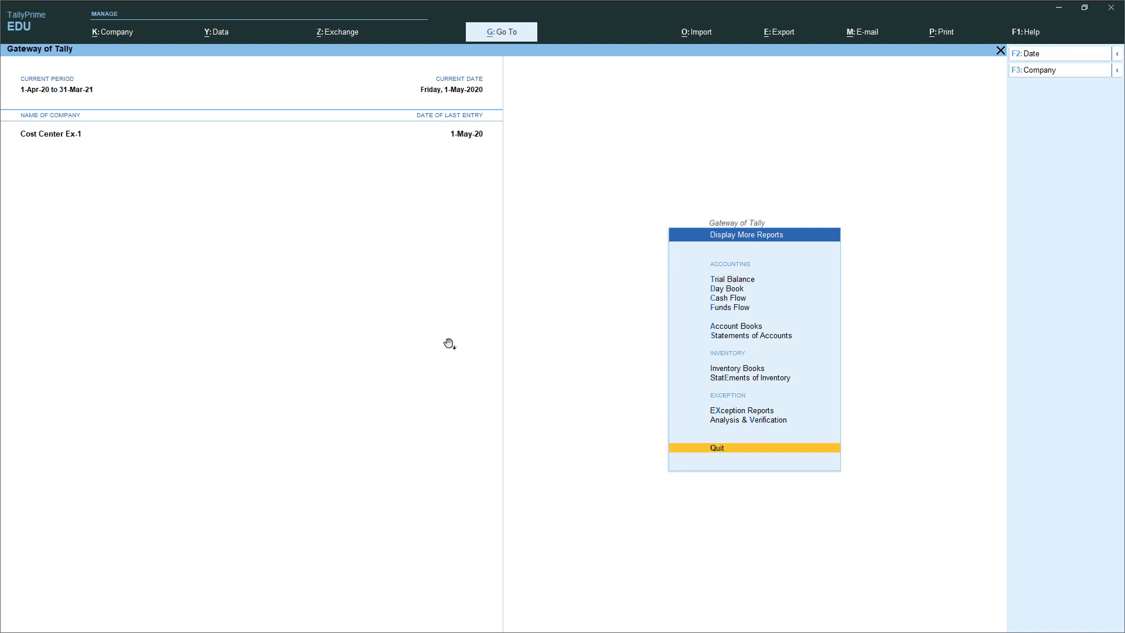
{"action": "key", "text": "Up"}
{"action": "key", "text": "Up"}
{"action": "key", "text": "Up"}
{"action": "key", "text": "Up"}
{"action": "key", "text": "Up"}
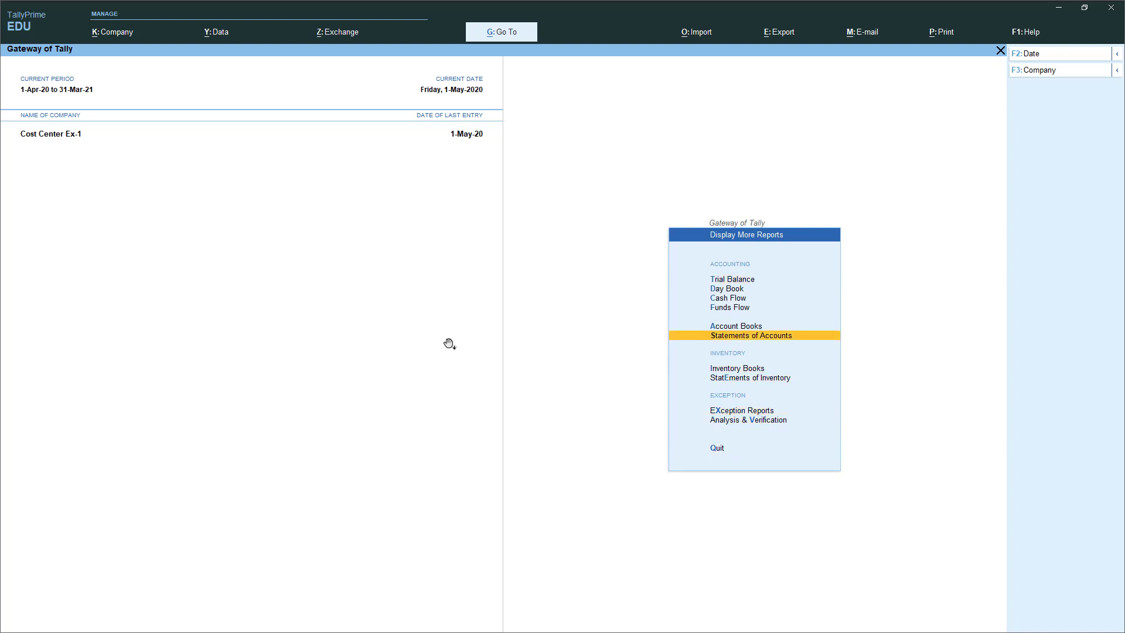
{"action": "key", "text": "Return"}
{"action": "key", "text": "Down"}
{"action": "key", "text": "Return"}
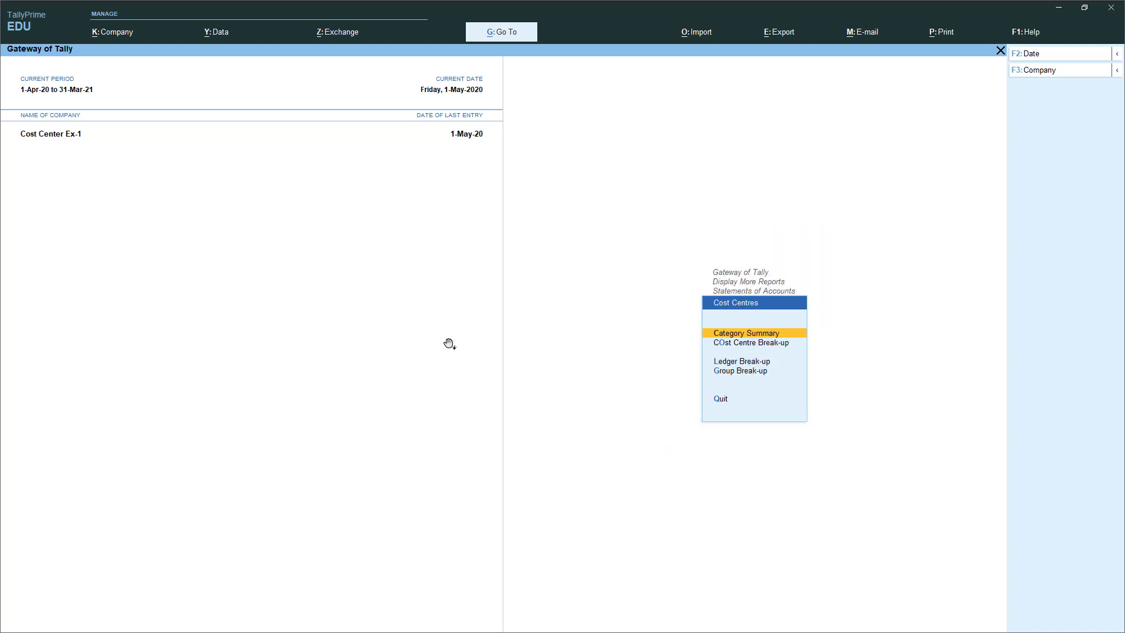
{"action": "key", "text": "Return"}
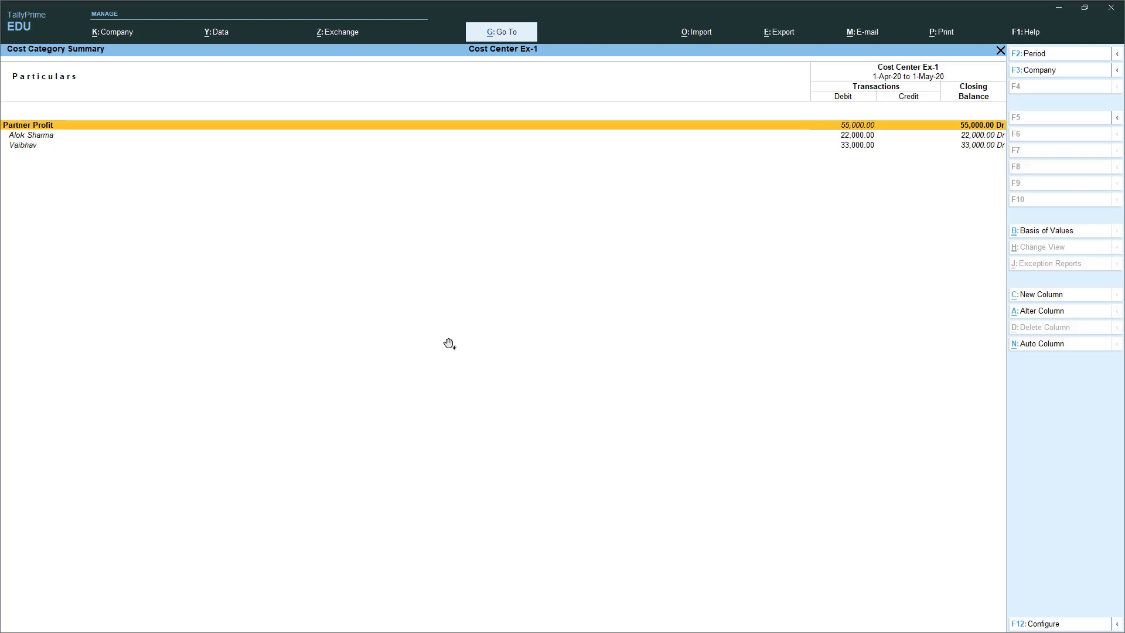
{"action": "key", "text": "Down"}
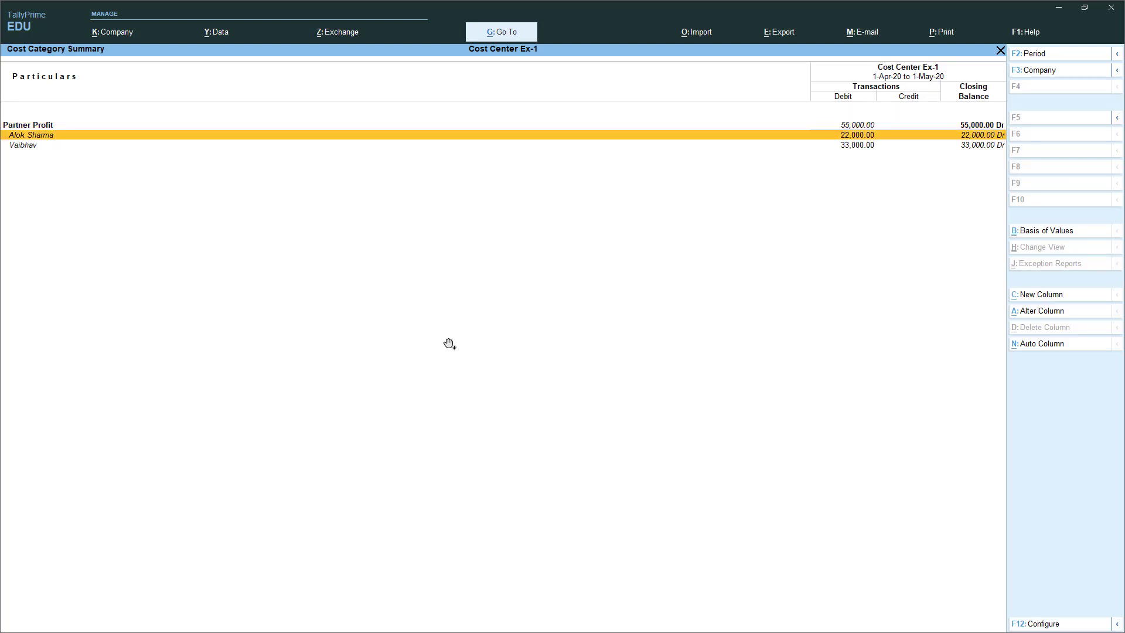
{"action": "key", "text": "Down"}
{"action": "key", "text": "Up"}
{"action": "key", "text": "Down"}
{"action": "key", "text": "Up"}
Step: Split the Cost Category Summary into automatically repeated Monthly columns
{"action": "key", "text": "alt+n"}
{"action": "key", "text": "Down"}
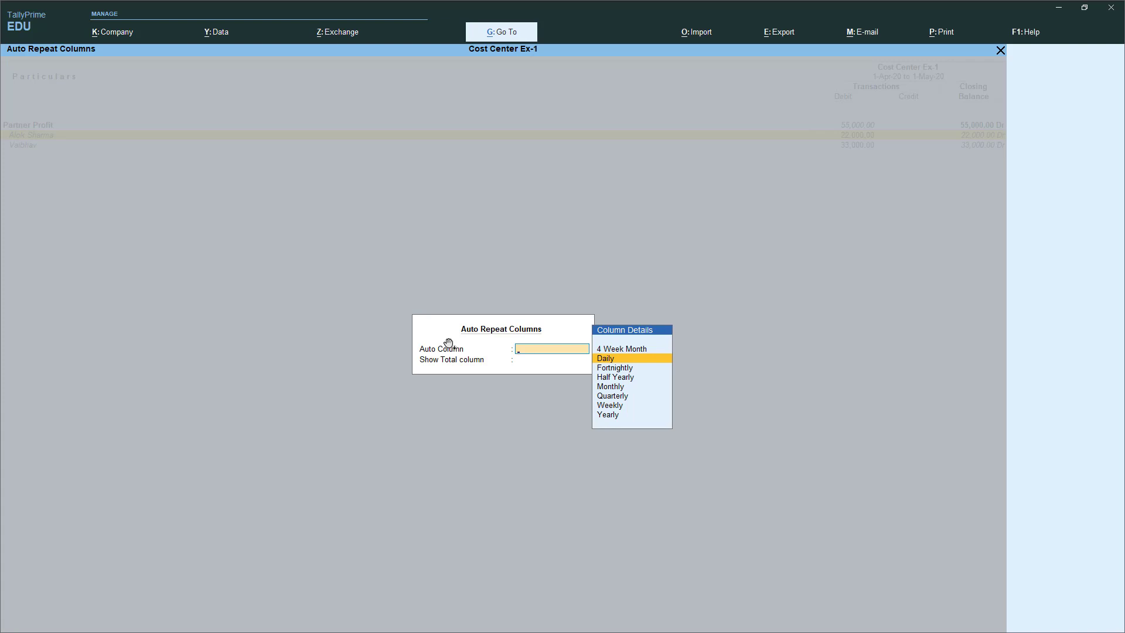
{"action": "key", "text": "Down"}
{"action": "key", "text": "Down"}
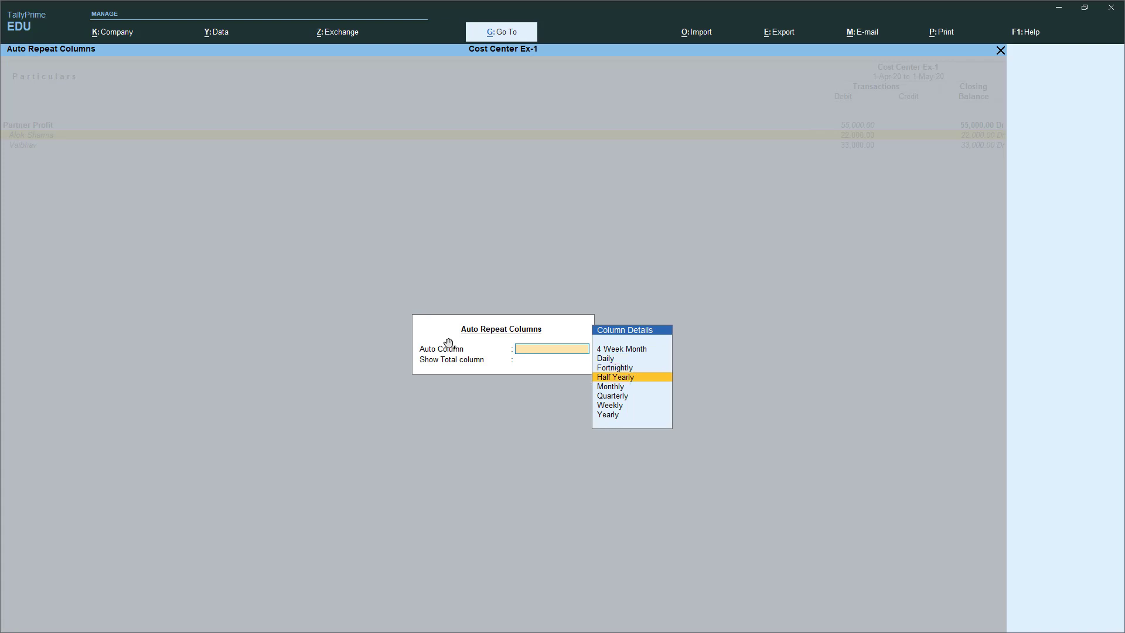
{"action": "key", "text": "Down"}
{"action": "key", "text": "Return"}
{"action": "key", "text": "Return"}
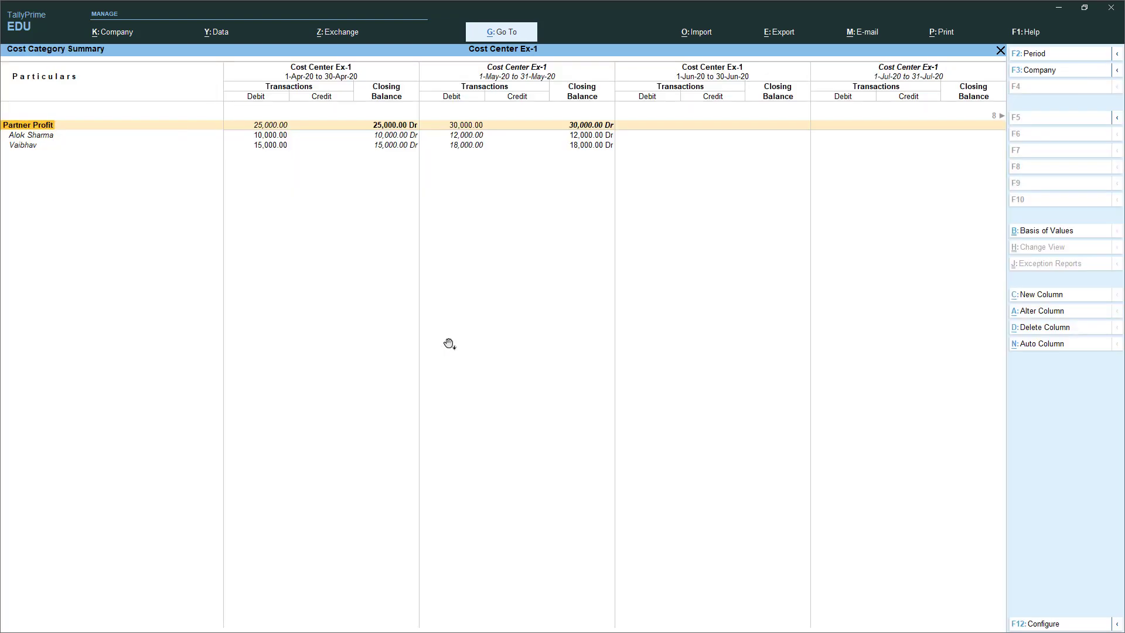
Step: Compare each partner's April and May profit allocation in the monthly Cost Category Summary
{"action": "key", "text": "Right"}
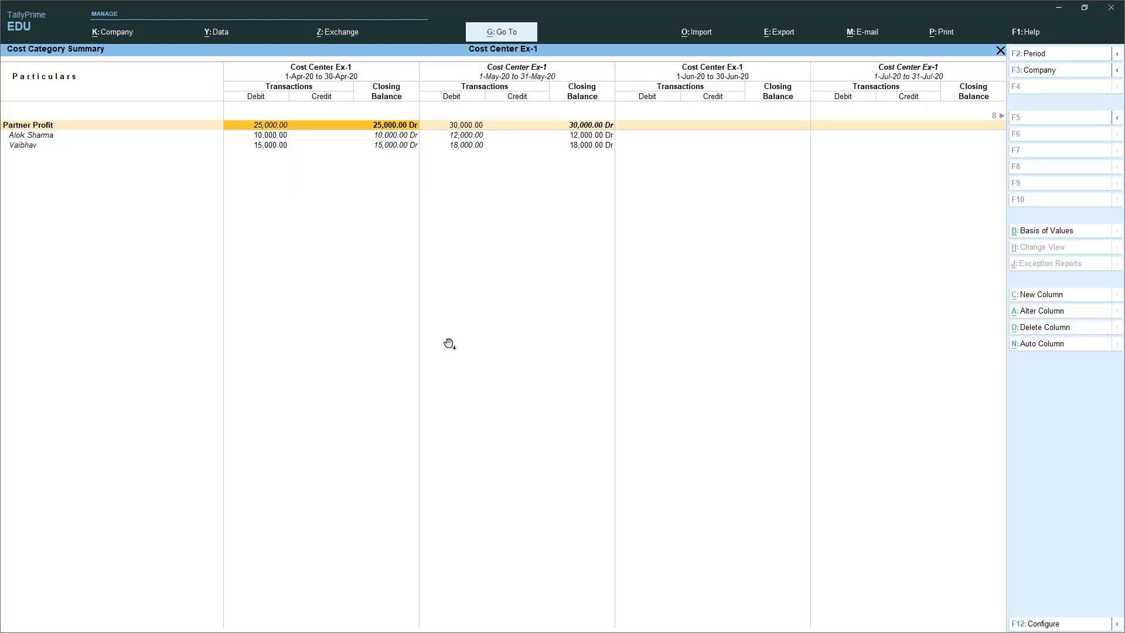
{"action": "key", "text": "Down"}
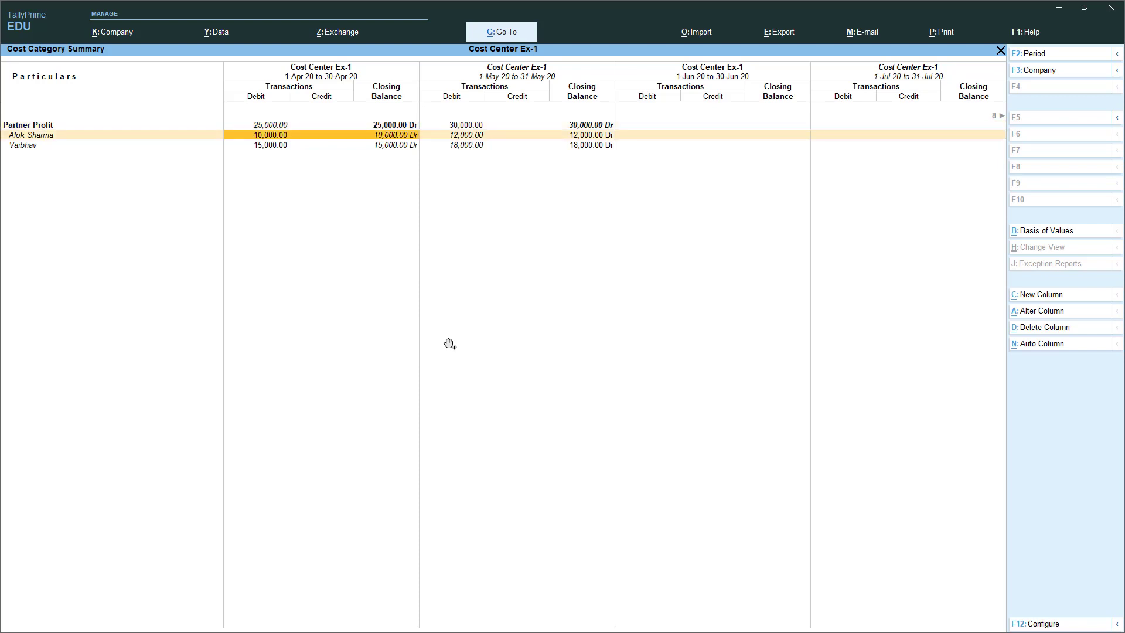
{"action": "key", "text": "Down"}
{"action": "key", "text": "Up"}
{"action": "key", "text": "Up"}
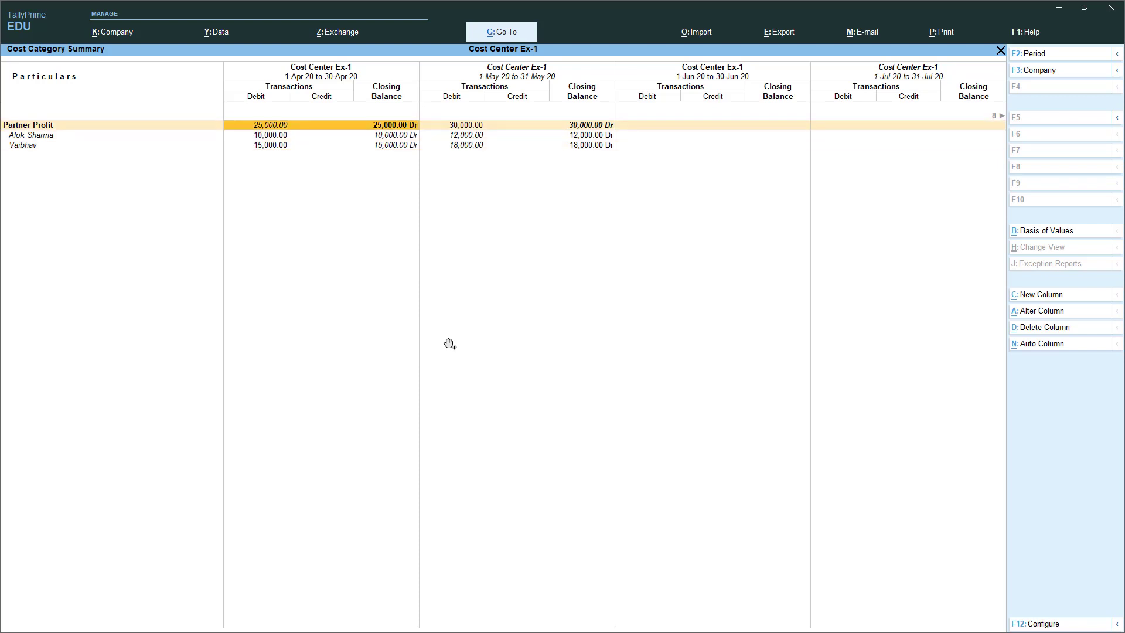
{"action": "key", "text": "Right"}
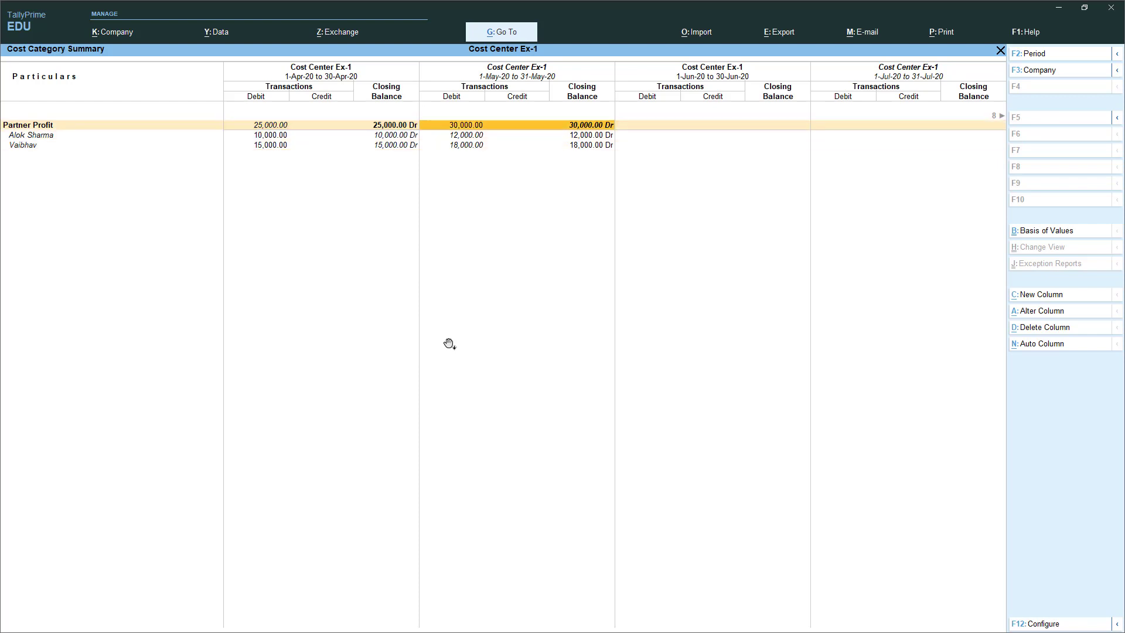
{"action": "key", "text": "Down"}
{"action": "key", "text": "Down"}
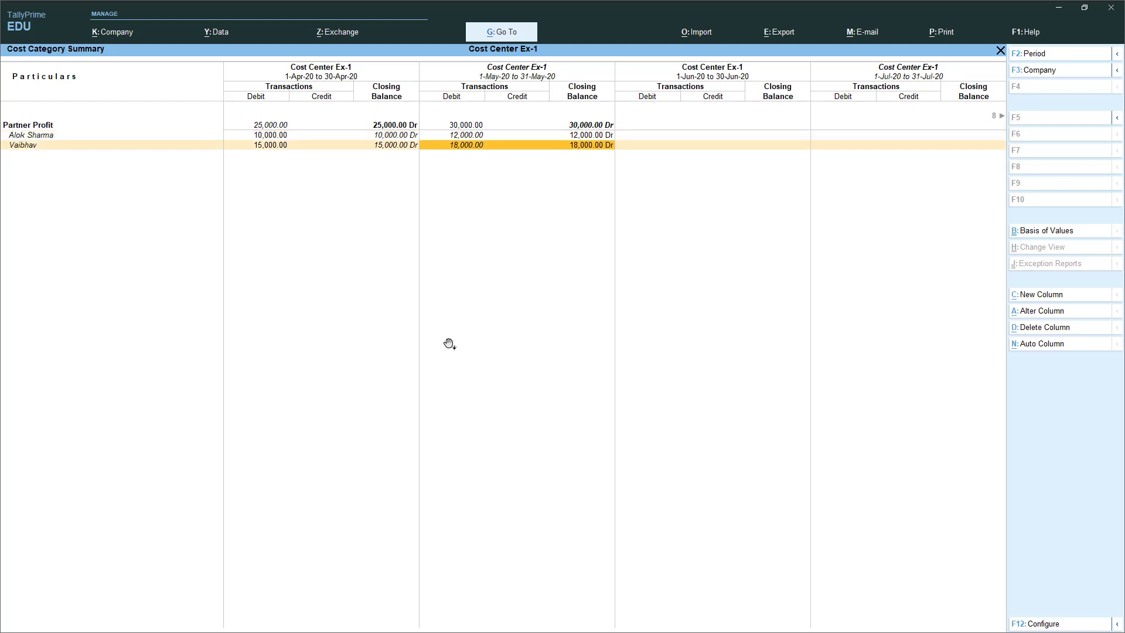
{"action": "key", "text": "Up"}
{"action": "key", "text": "Down"}
{"action": "key", "text": "Up"}
{"action": "key", "text": "Down"}
{"action": "key", "text": "Up"}
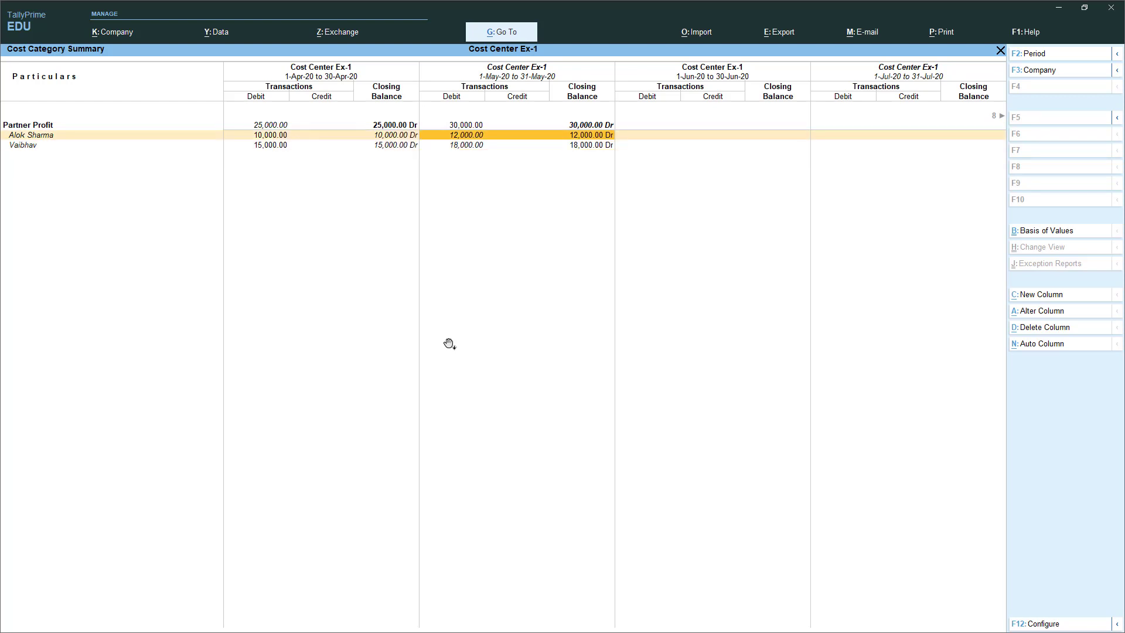
{"action": "key", "text": "Down"}
{"action": "key", "text": "Up"}
{"action": "key", "text": "Right"}
{"action": "key", "text": "Right"}
{"action": "key", "text": "Right"}
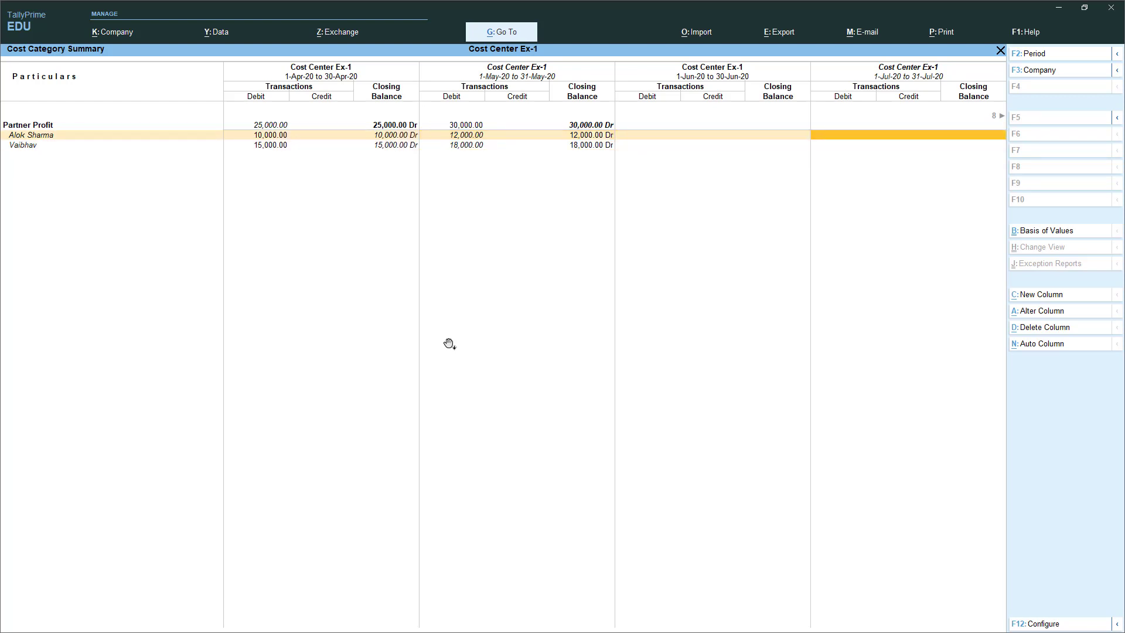
{"action": "key", "text": "Left"}
{"action": "key", "text": "Left"}
{"action": "key", "text": "Left"}
{"action": "key", "text": "Left"}
{"action": "key", "text": "Left"}
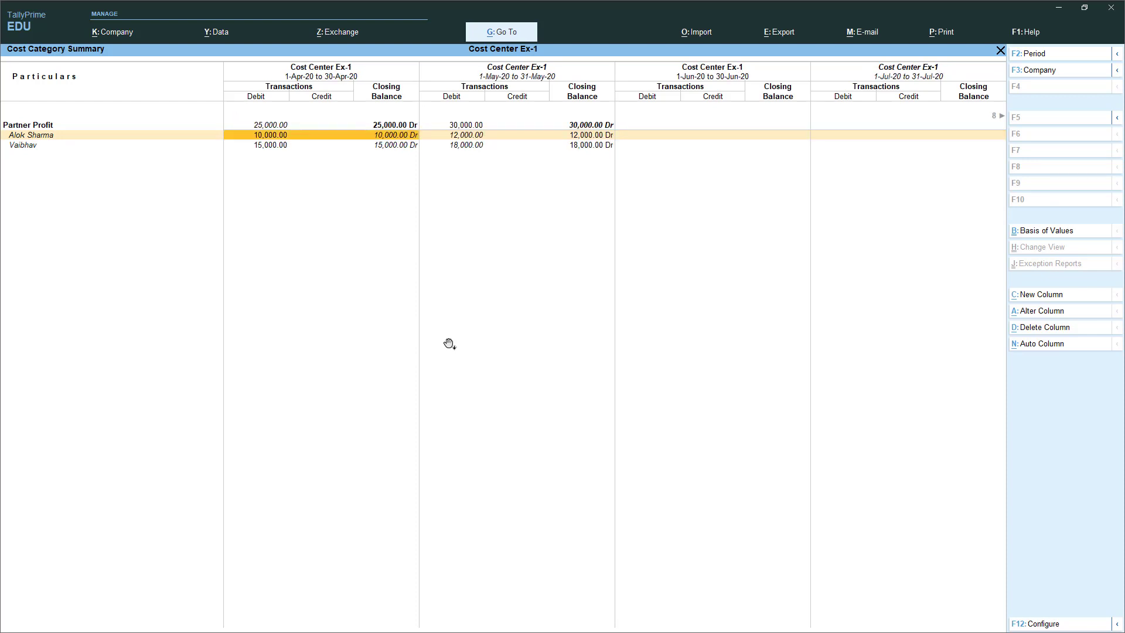
Step: Switch to the assignment document and read the Category 2 solution's company features, cost category and cost centre setup
{"action": "key", "text": "alt+Tab"}
{"action": "key", "text": "alt+Tab"}
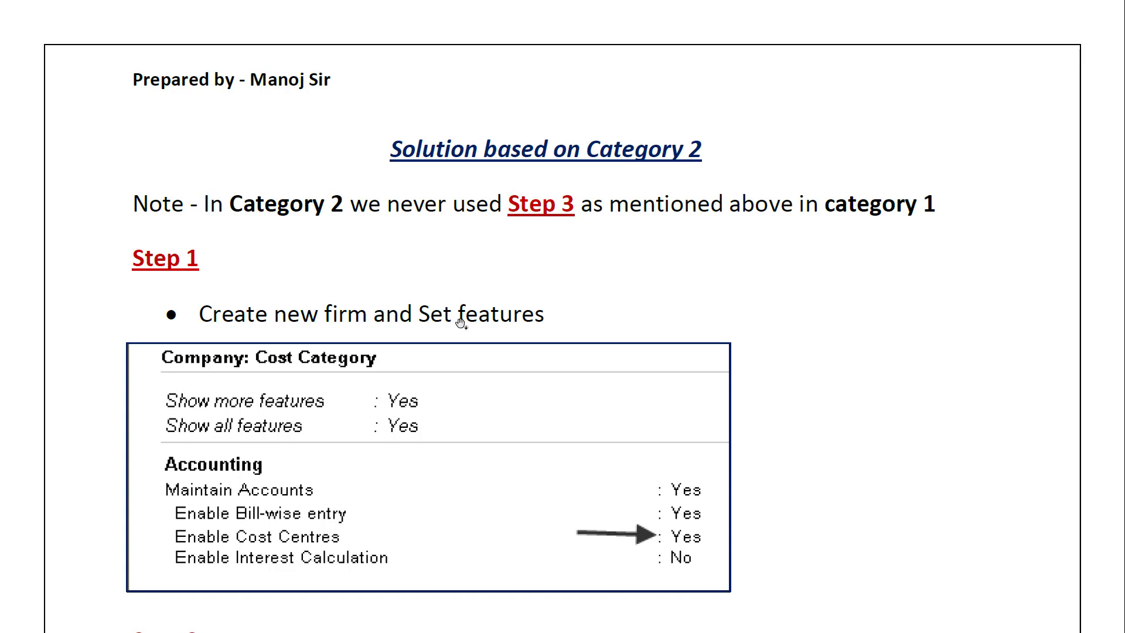
{"action": "scroll", "coordinate": [462, 346], "scroll_direction": "down", "scroll_amount": 2}
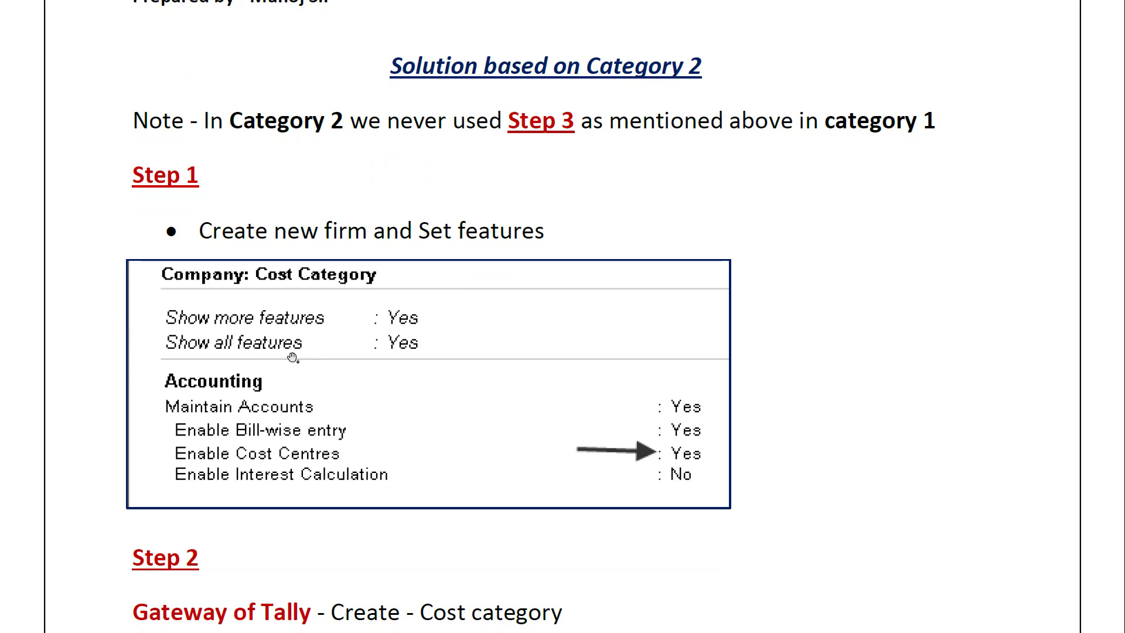
{"action": "scroll", "coordinate": [387, 469], "scroll_direction": "down", "scroll_amount": 4}
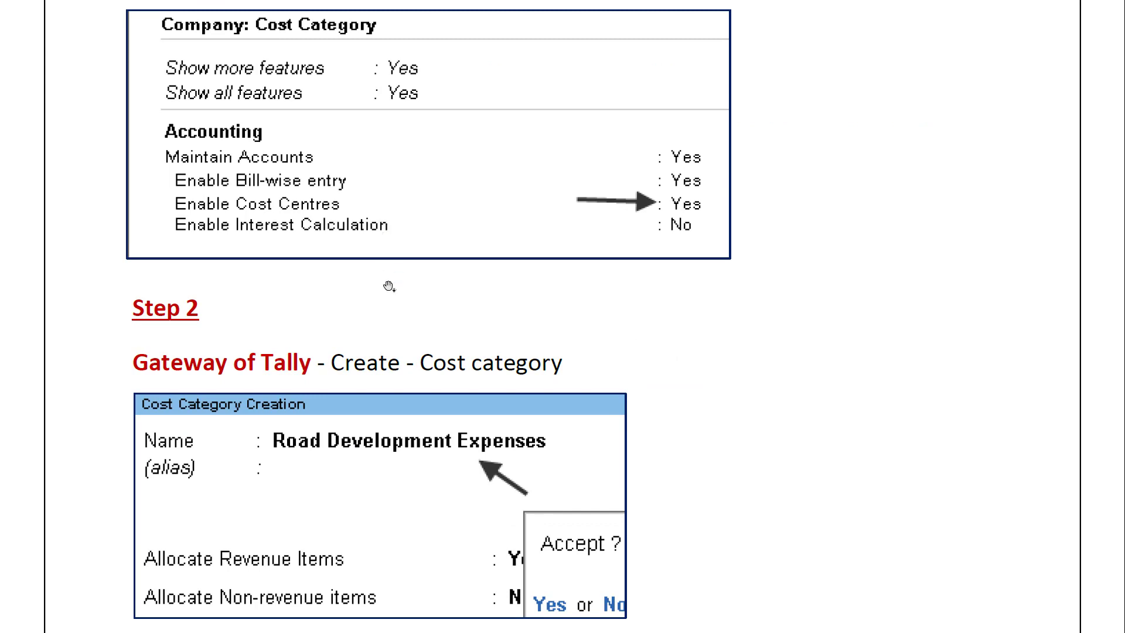
{"action": "scroll", "coordinate": [364, 359], "scroll_direction": "down", "scroll_amount": 1}
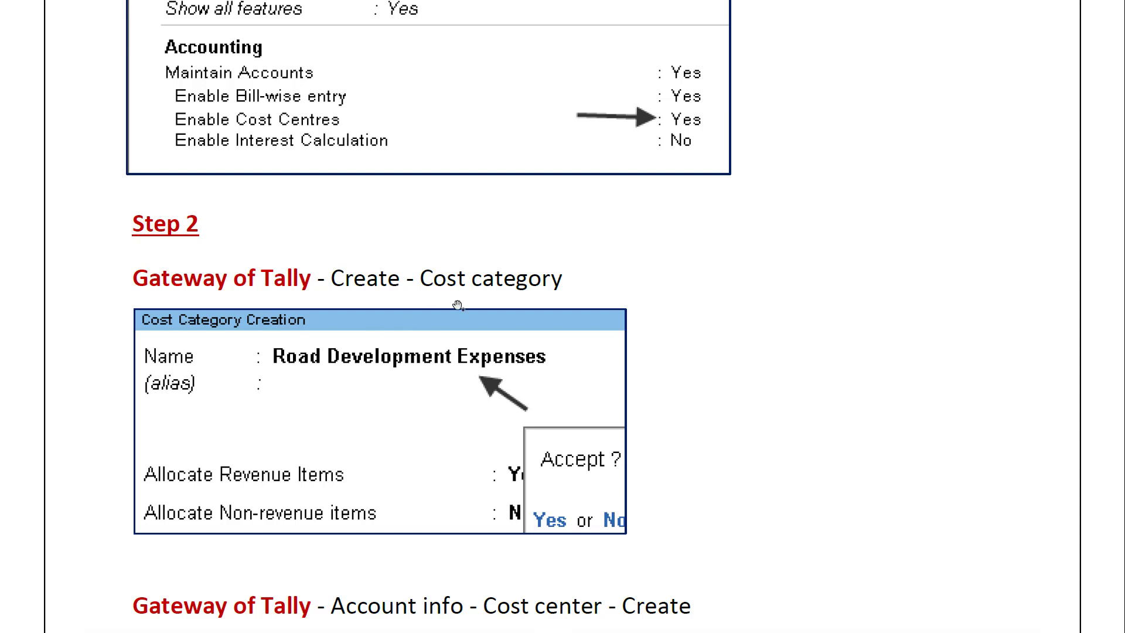
{"action": "scroll", "coordinate": [390, 367], "scroll_direction": "down", "scroll_amount": 1}
{"action": "scroll", "coordinate": [390, 366], "scroll_direction": "down", "scroll_amount": 2}
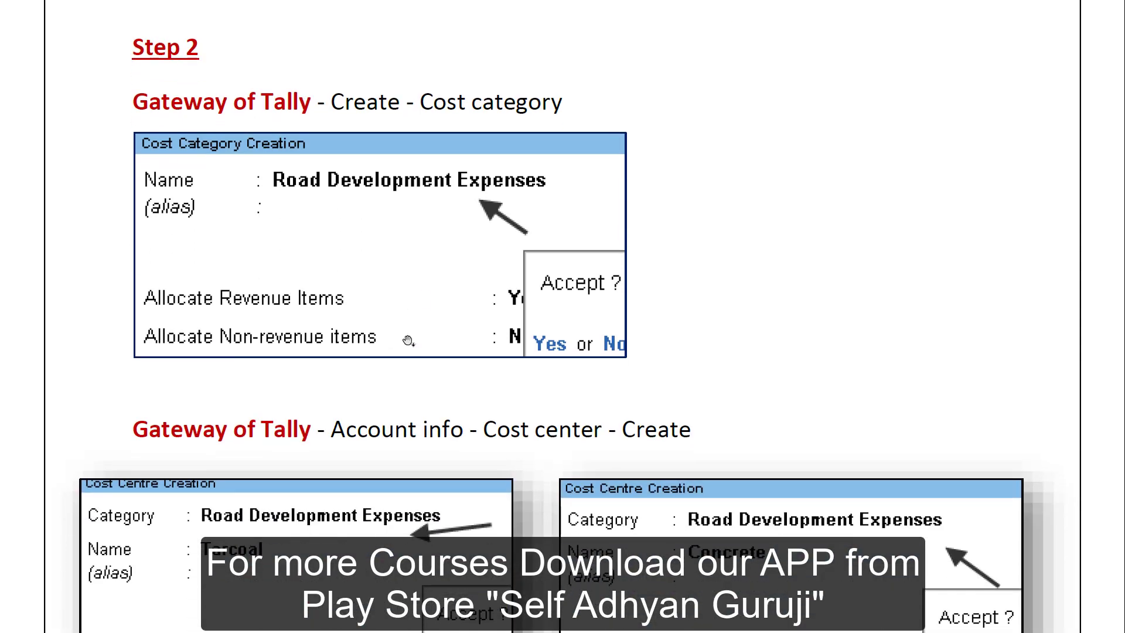
{"action": "scroll", "coordinate": [409, 341], "scroll_direction": "down", "scroll_amount": 2}
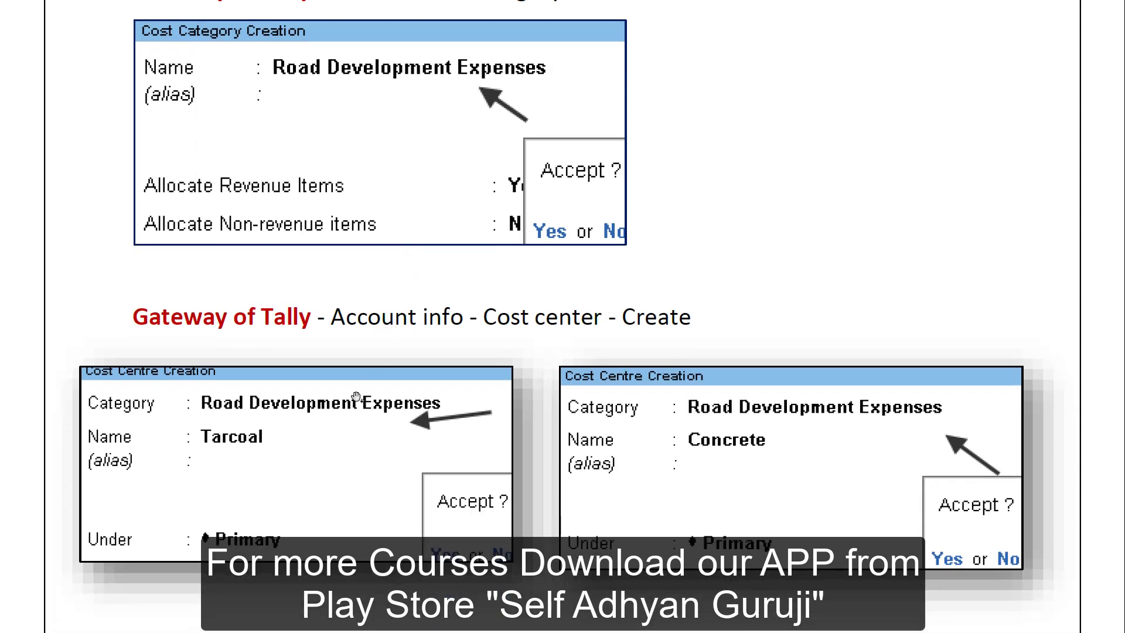
{"action": "scroll", "coordinate": [352, 398], "scroll_direction": "down", "scroll_amount": 2}
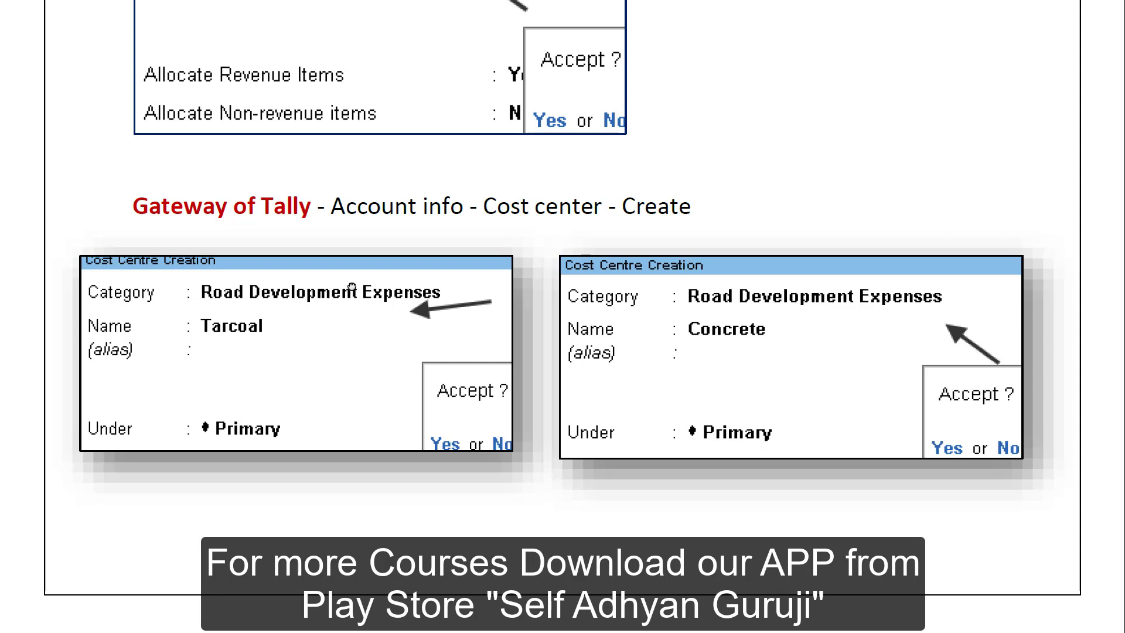
{"action": "scroll", "coordinate": [352, 288], "scroll_direction": "down", "scroll_amount": 1}
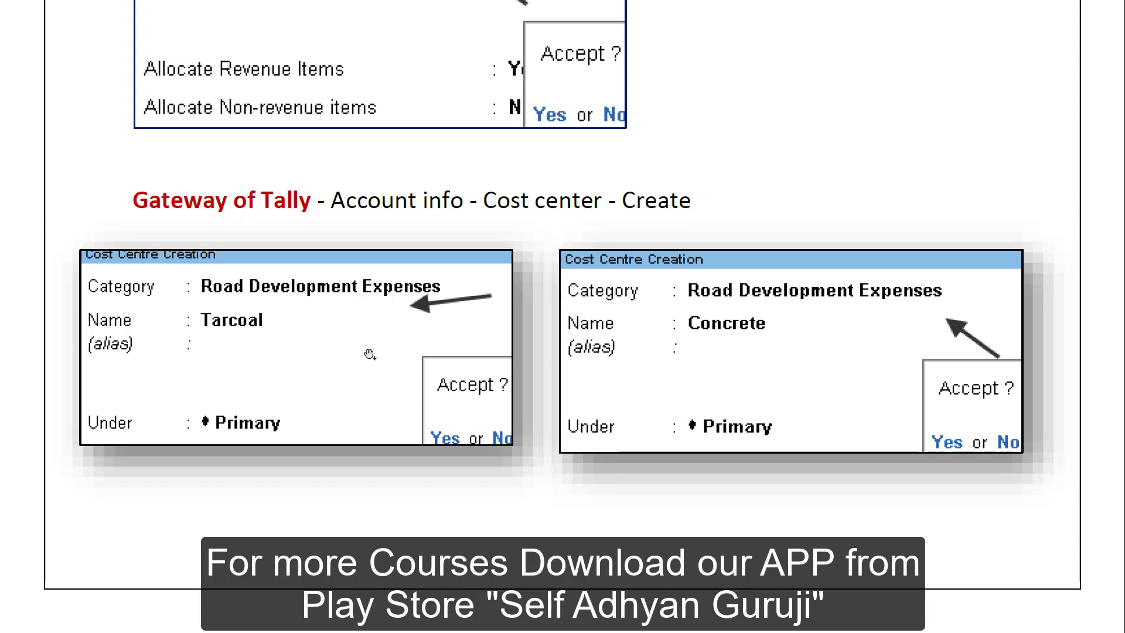
{"action": "scroll", "coordinate": [370, 354], "scroll_direction": "down", "scroll_amount": 1}
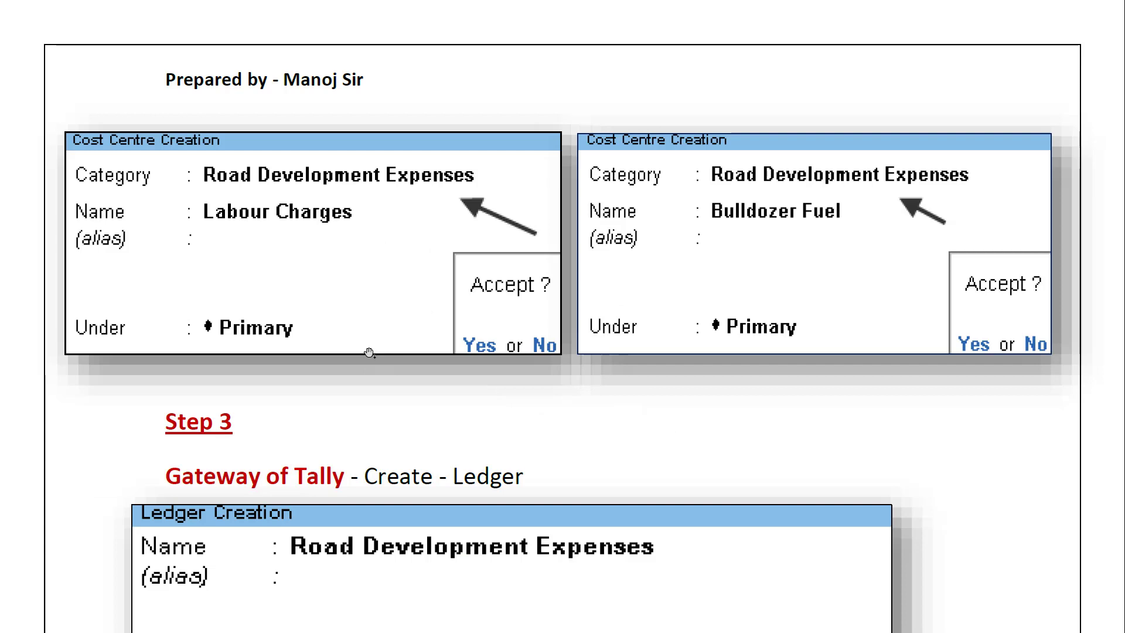
Step: Read the Category 2 instructions for the Road Development Expenses ledger, the cash balance and the payment voucher
{"action": "scroll", "coordinate": [384, 404], "scroll_direction": "down", "scroll_amount": 3}
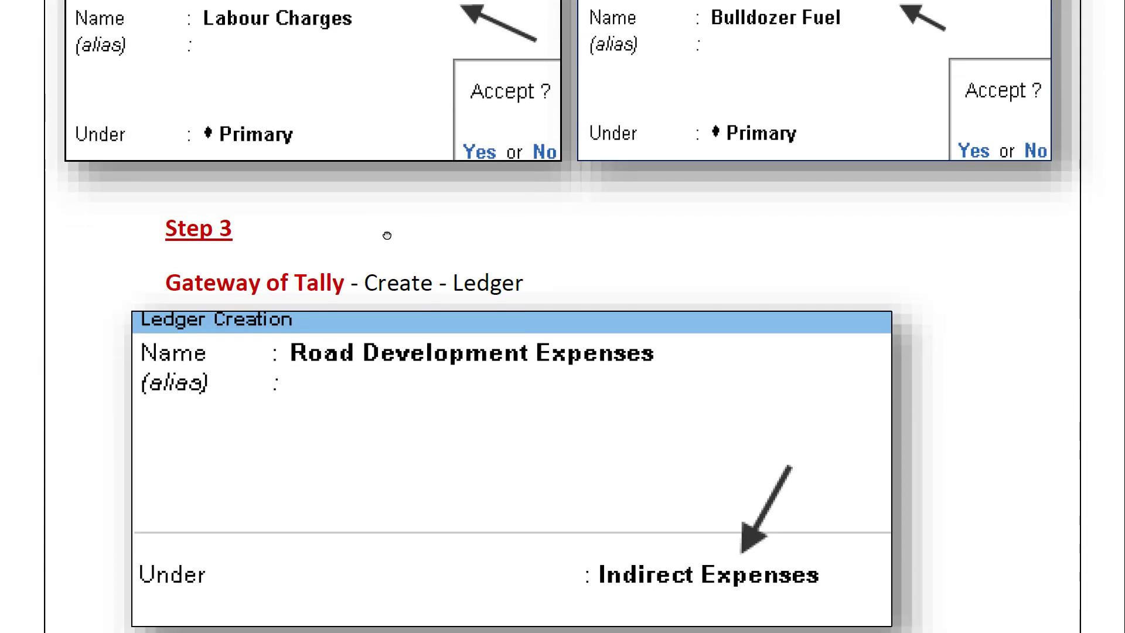
{"action": "scroll", "coordinate": [398, 359], "scroll_direction": "down", "scroll_amount": 2}
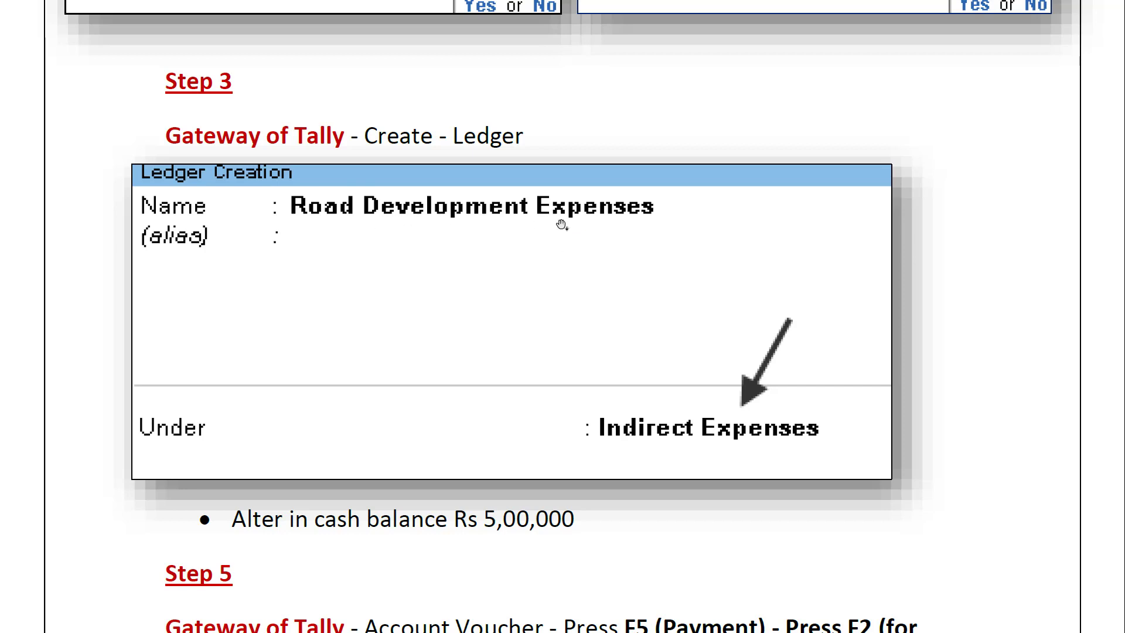
{"action": "scroll", "coordinate": [539, 263], "scroll_direction": "down", "scroll_amount": 3}
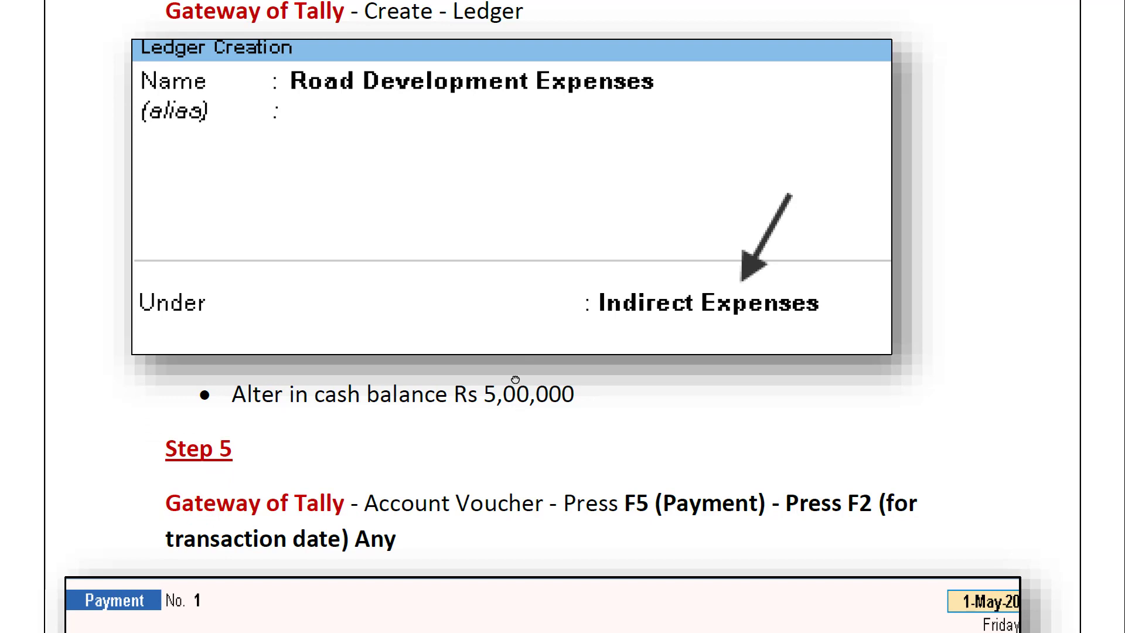
{"action": "scroll", "coordinate": [515, 379], "scroll_direction": "down", "scroll_amount": 6}
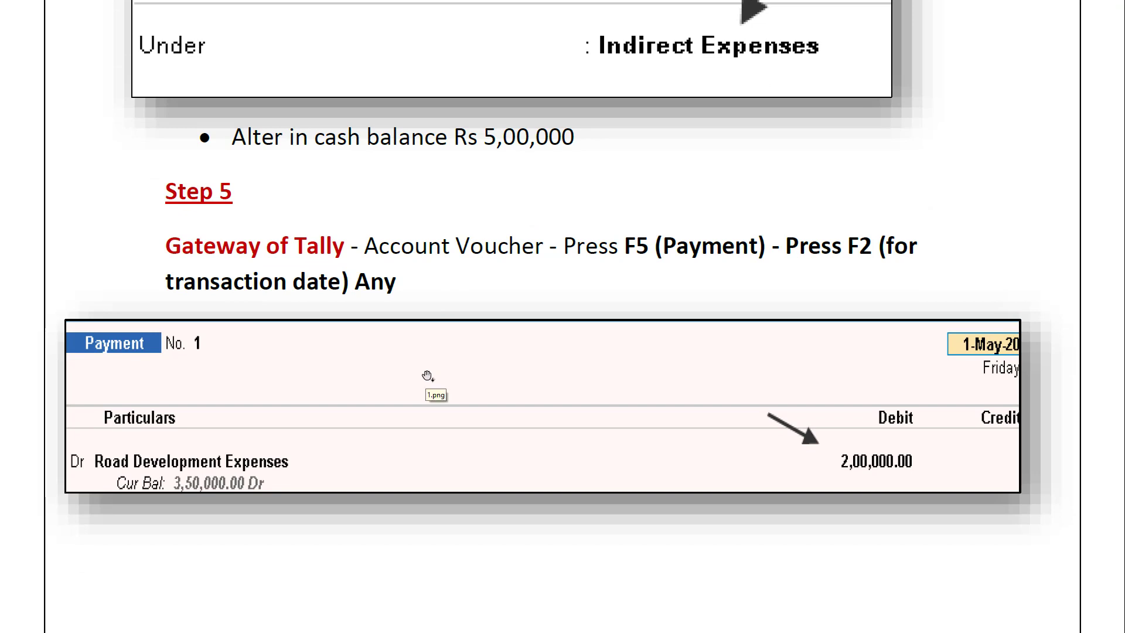
Step: Read the Category 2 instructions for the May and June payment vouchers and their Road Development Expenses cost centre allocations
{"action": "scroll", "coordinate": [445, 287], "scroll_direction": "down", "scroll_amount": 2}
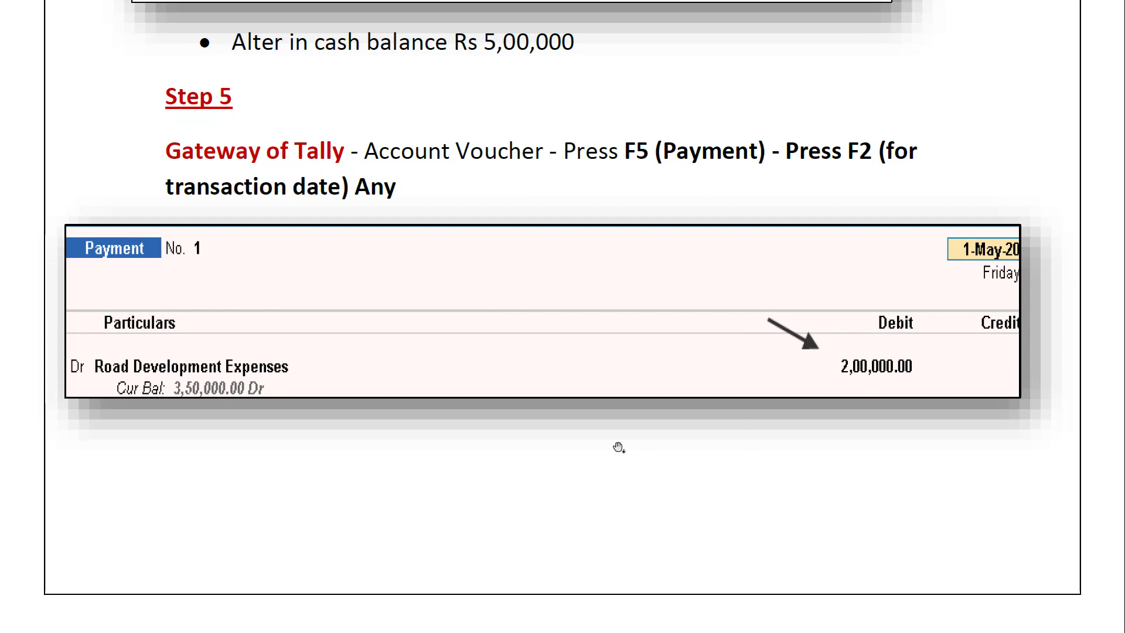
{"action": "scroll", "coordinate": [553, 447], "scroll_direction": "down", "scroll_amount": 13}
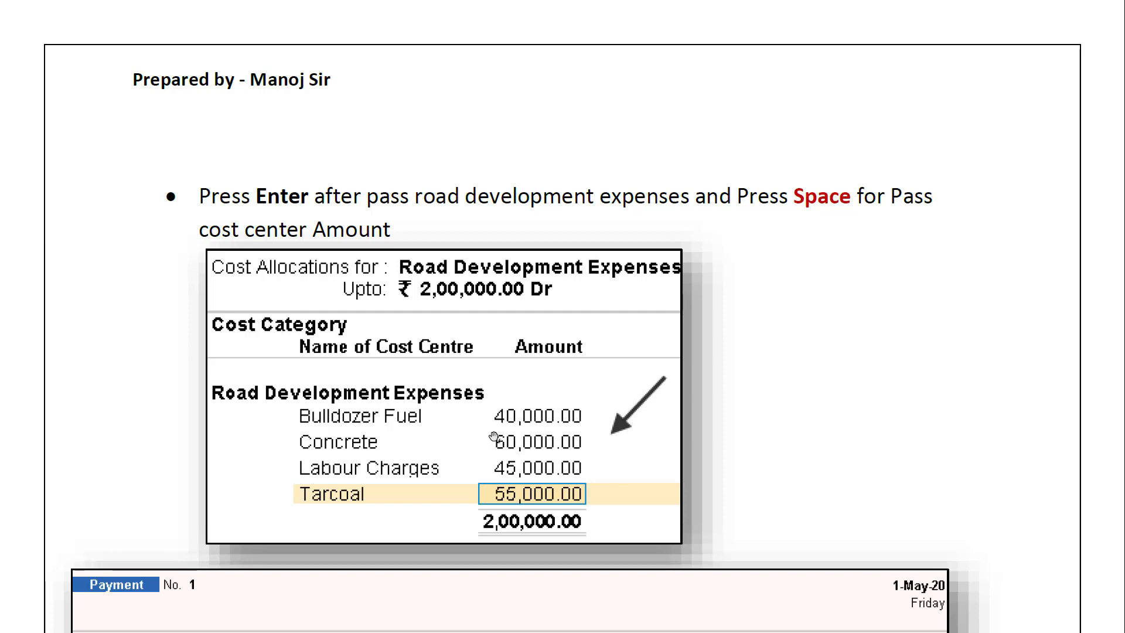
{"action": "left_click", "coordinate": [555, 437]}
{"action": "right_click", "coordinate": [535, 355]}
{"action": "scroll", "coordinate": [526, 364], "scroll_direction": "down", "scroll_amount": 5}
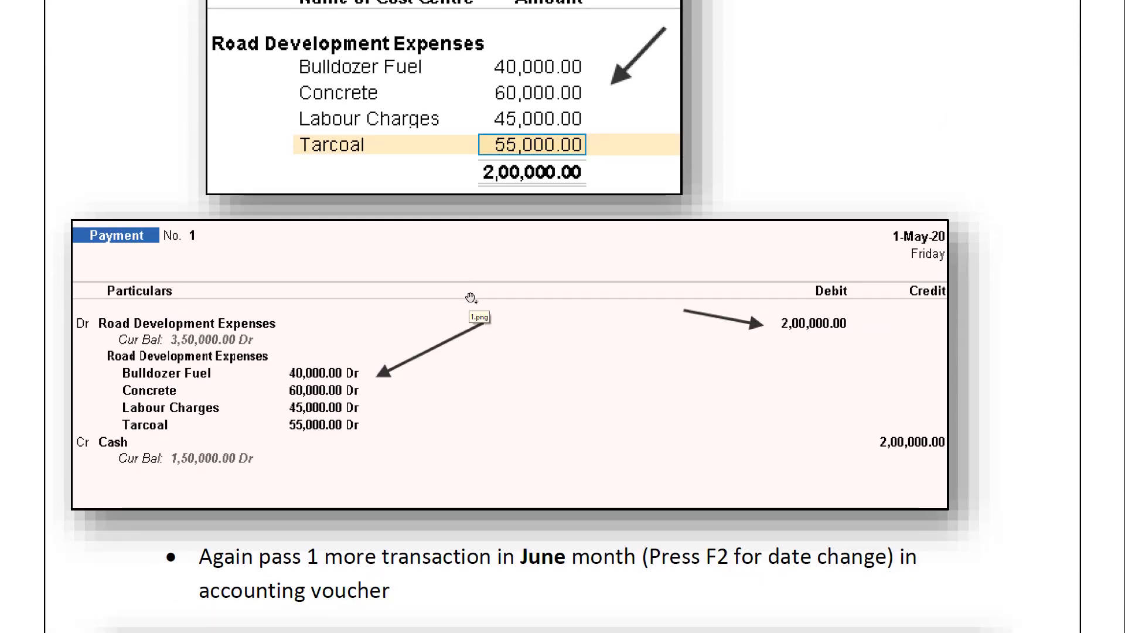
{"action": "scroll", "coordinate": [689, 212], "scroll_direction": "down", "scroll_amount": 6}
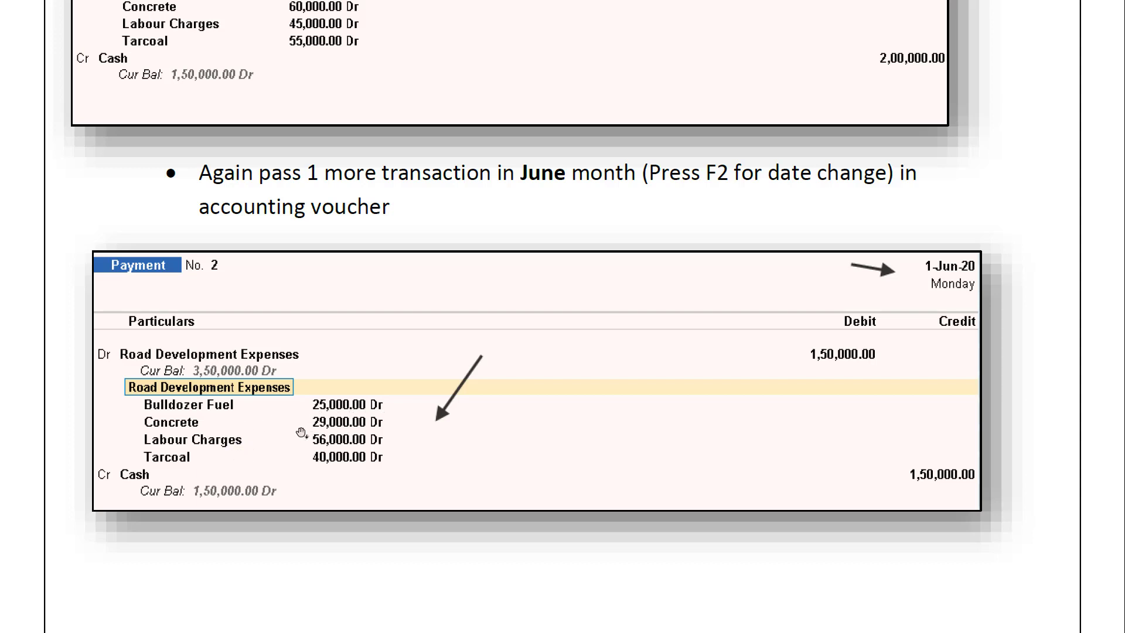
{"action": "scroll", "coordinate": [331, 415], "scroll_direction": "down", "scroll_amount": 1}
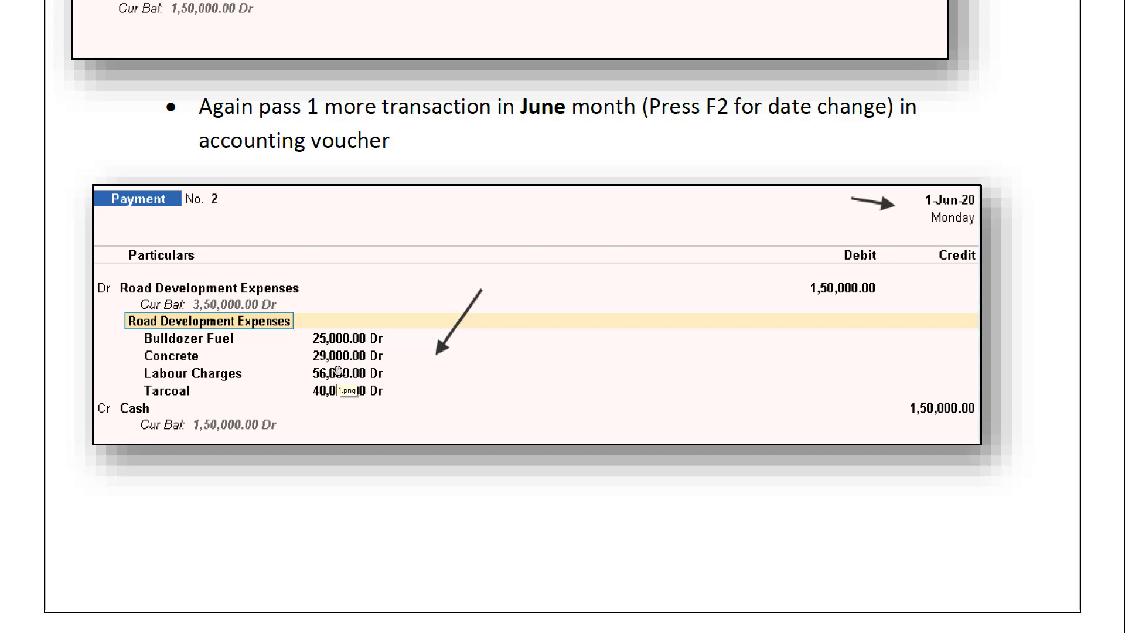
{"action": "scroll", "coordinate": [338, 370], "scroll_direction": "down", "scroll_amount": 1}
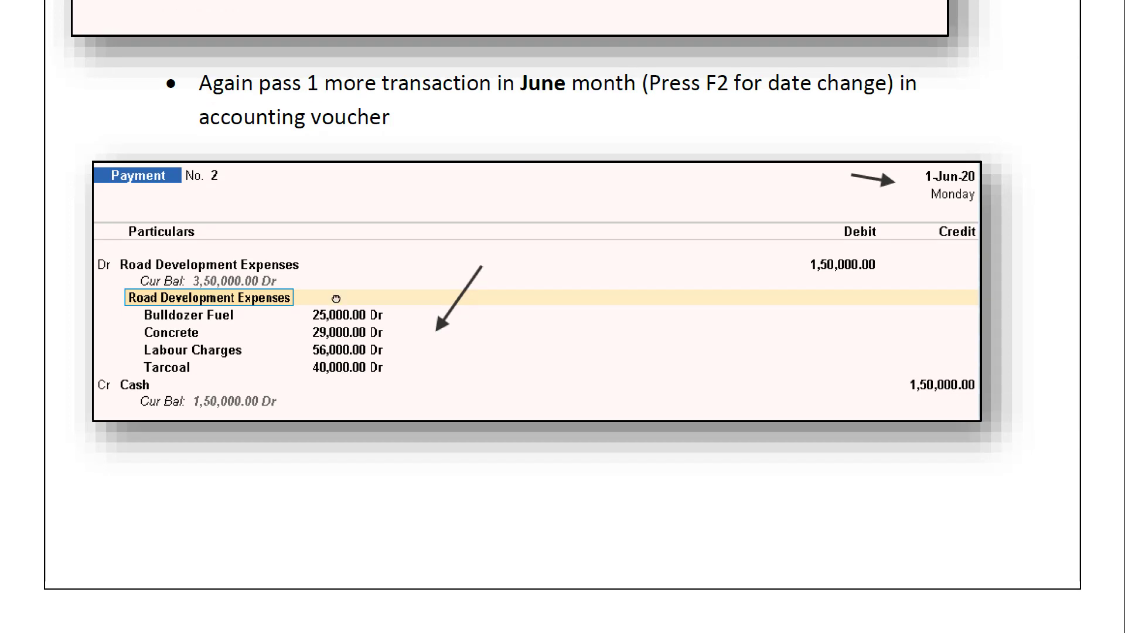
Step: Read the Step 5 instructions for checking total expenses in the category summary and the cost centre break-up reports
{"action": "scroll", "coordinate": [352, 330], "scroll_direction": "down", "scroll_amount": 1}
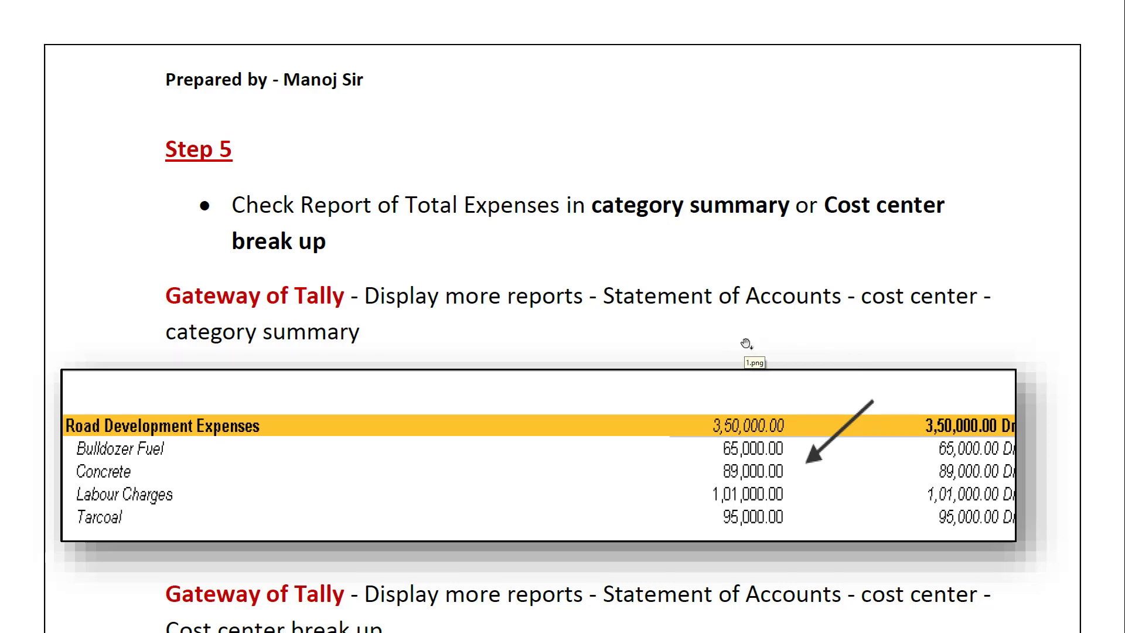
{"action": "scroll", "coordinate": [747, 361], "scroll_direction": "down", "scroll_amount": 3}
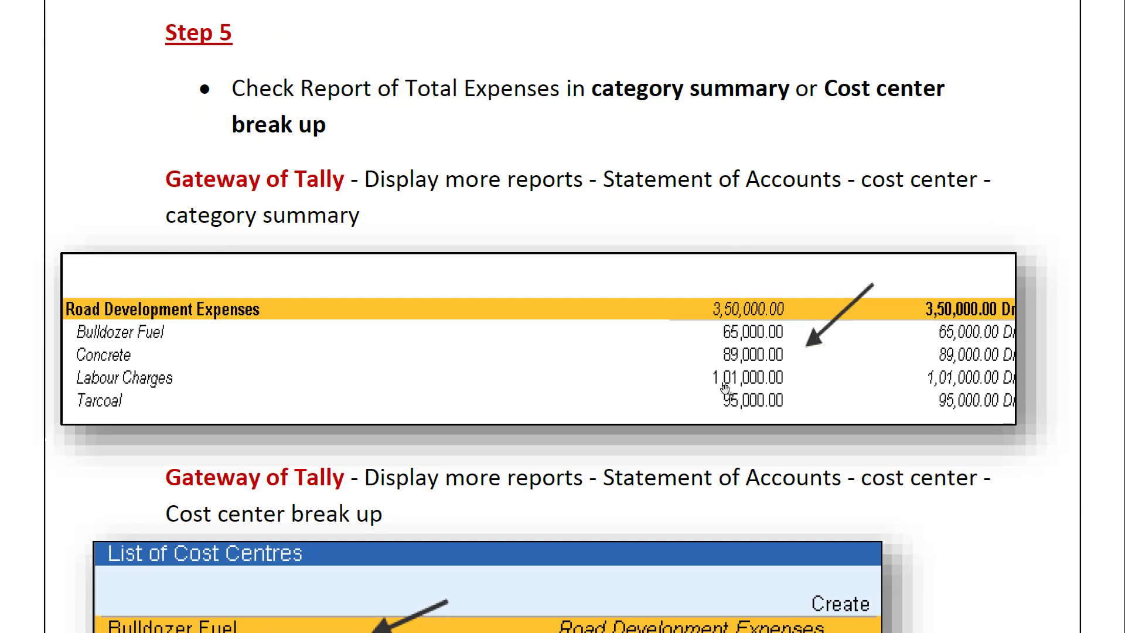
{"action": "scroll", "coordinate": [709, 305], "scroll_direction": "down", "scroll_amount": 3}
{"action": "scroll", "coordinate": [701, 237], "scroll_direction": "down", "scroll_amount": 5}
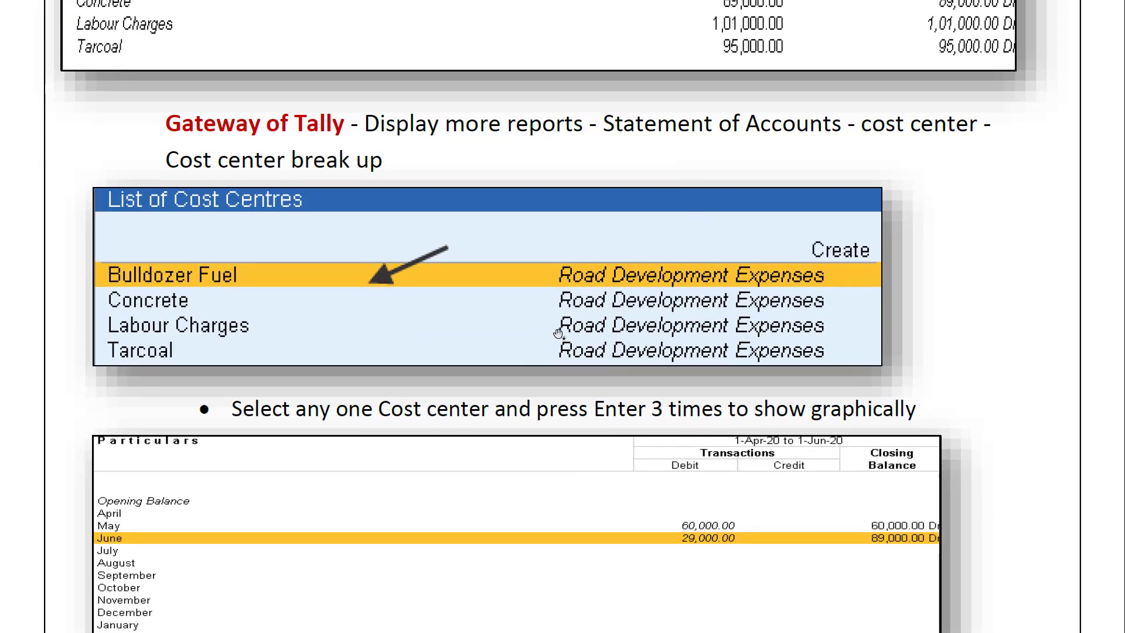
{"action": "scroll", "coordinate": [621, 270], "scroll_direction": "down", "scroll_amount": 3}
{"action": "scroll", "coordinate": [621, 270], "scroll_direction": "down", "scroll_amount": 10}
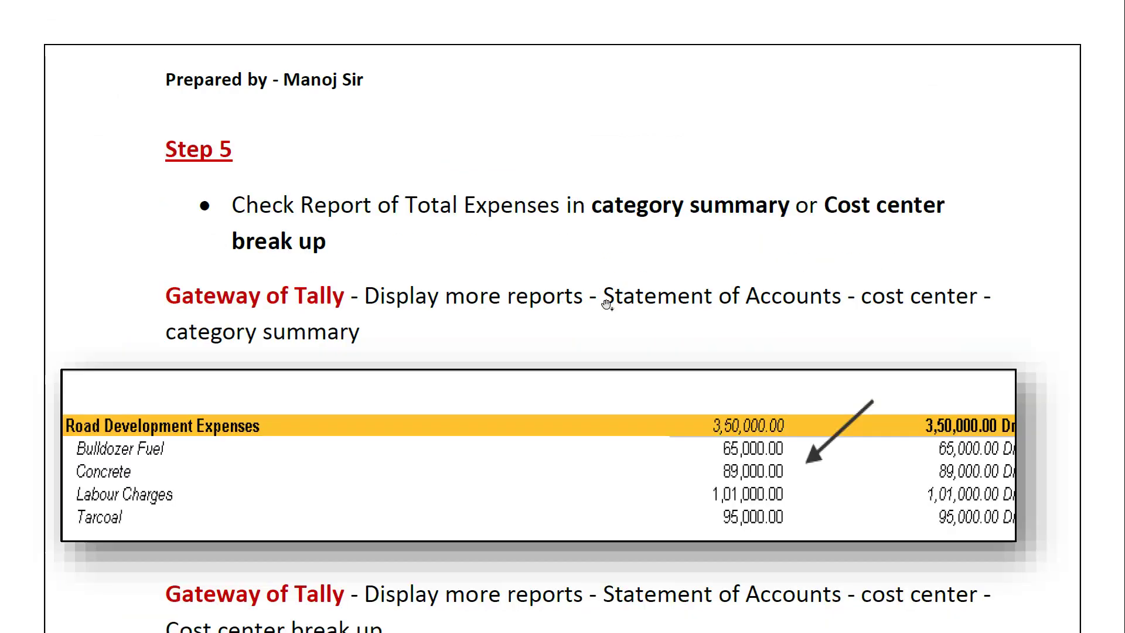
{"action": "scroll", "coordinate": [643, 429], "scroll_direction": "down", "scroll_amount": 4}
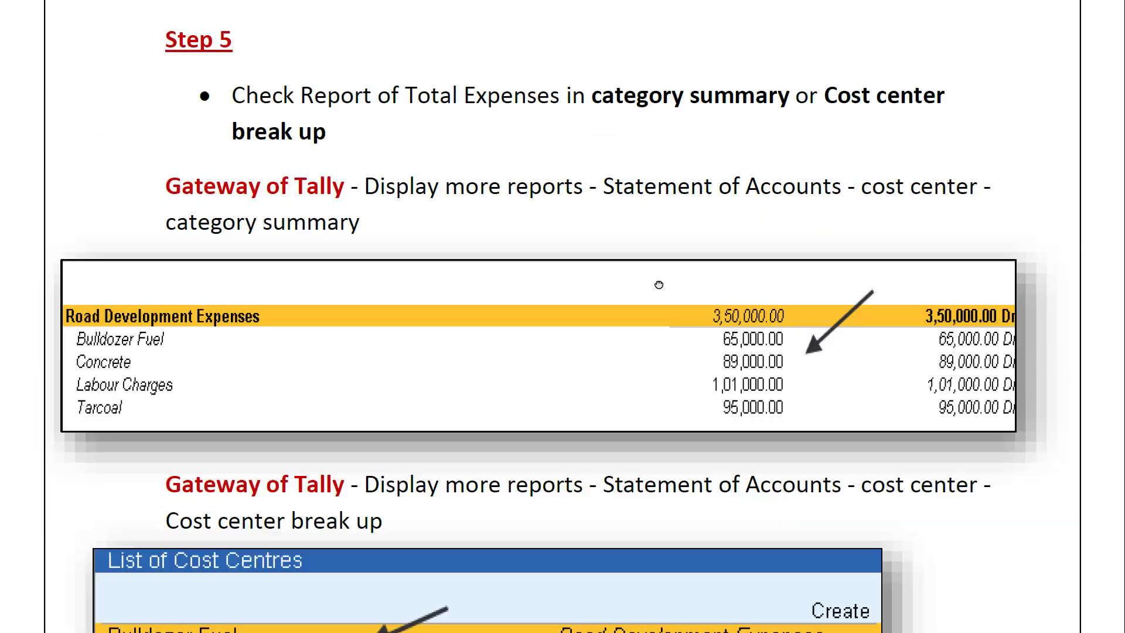
{"action": "scroll", "coordinate": [644, 429], "scroll_direction": "down", "scroll_amount": 10}
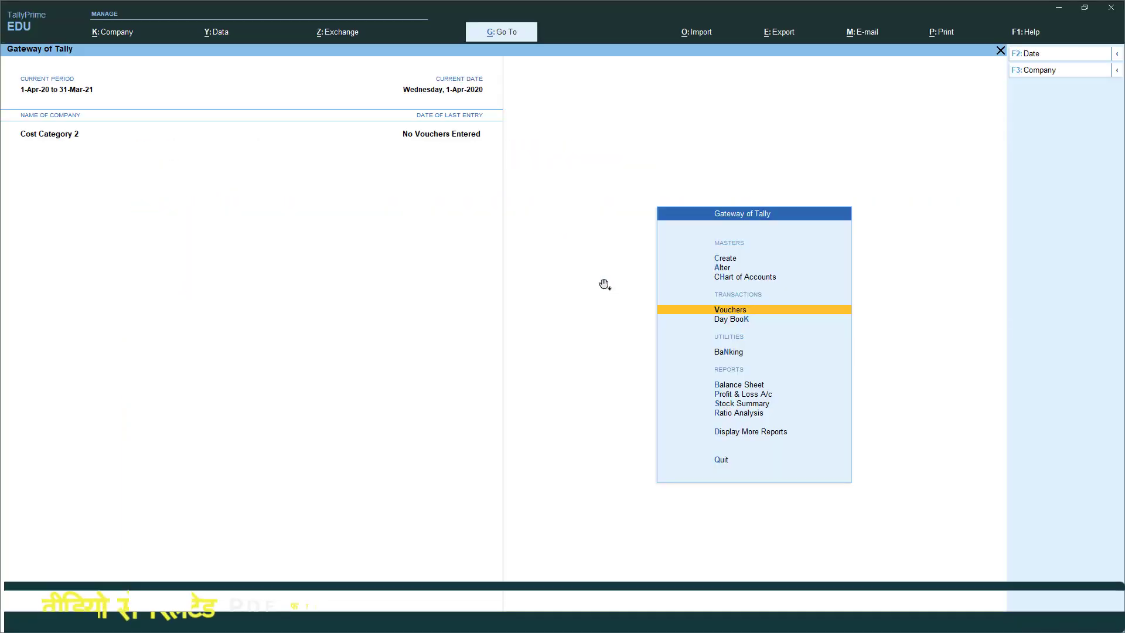
Step: Switch to TallyPrime and expand the Cost Category 2 company's master creation list to include inactive masters
{"action": "key", "text": "Up"}
{"action": "key", "text": "Up"}
{"action": "key", "text": "Up"}
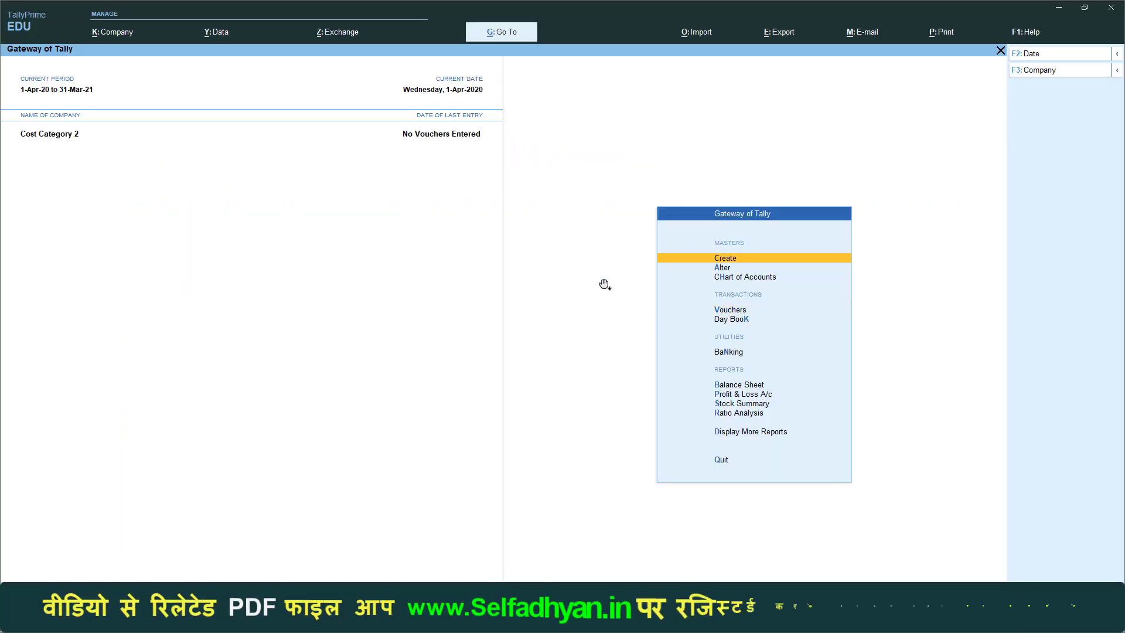
{"action": "key", "text": "Return"}
{"action": "key", "text": "Up"}
{"action": "key", "text": "Up"}
{"action": "key", "text": "Down"}
{"action": "key", "text": "Return"}
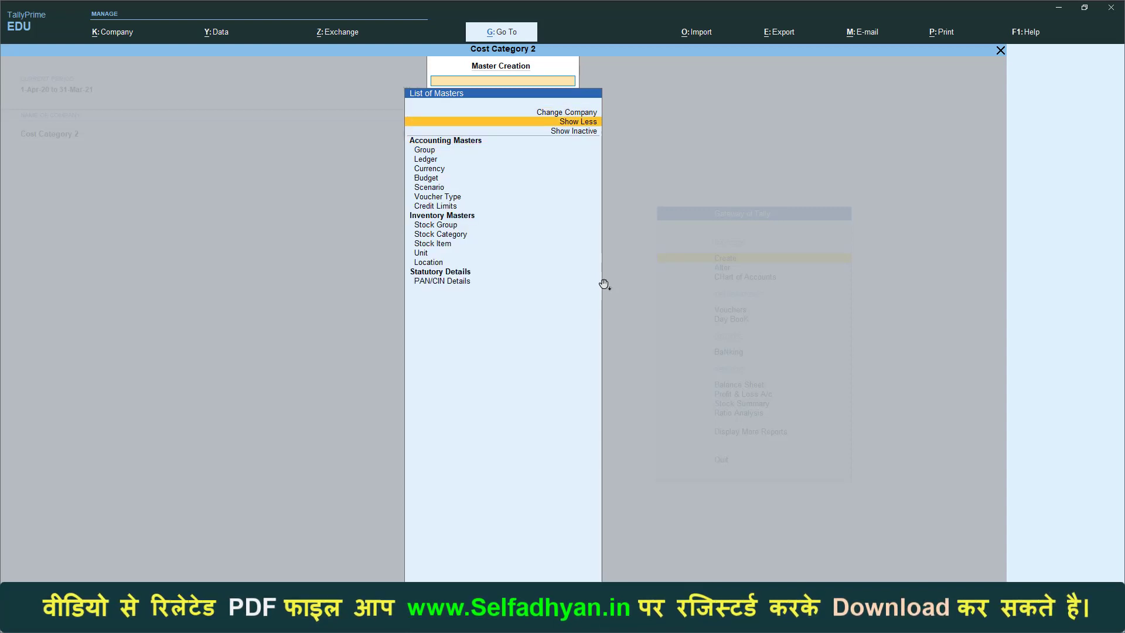
{"action": "key", "text": "Down"}
{"action": "key", "text": "Return"}
Step: Enable the Cost Centres feature for the company and create a cost category named "Road Development Charges"
{"action": "key", "text": "Down"}
{"action": "key", "text": "Down"}
{"action": "key", "text": "Down"}
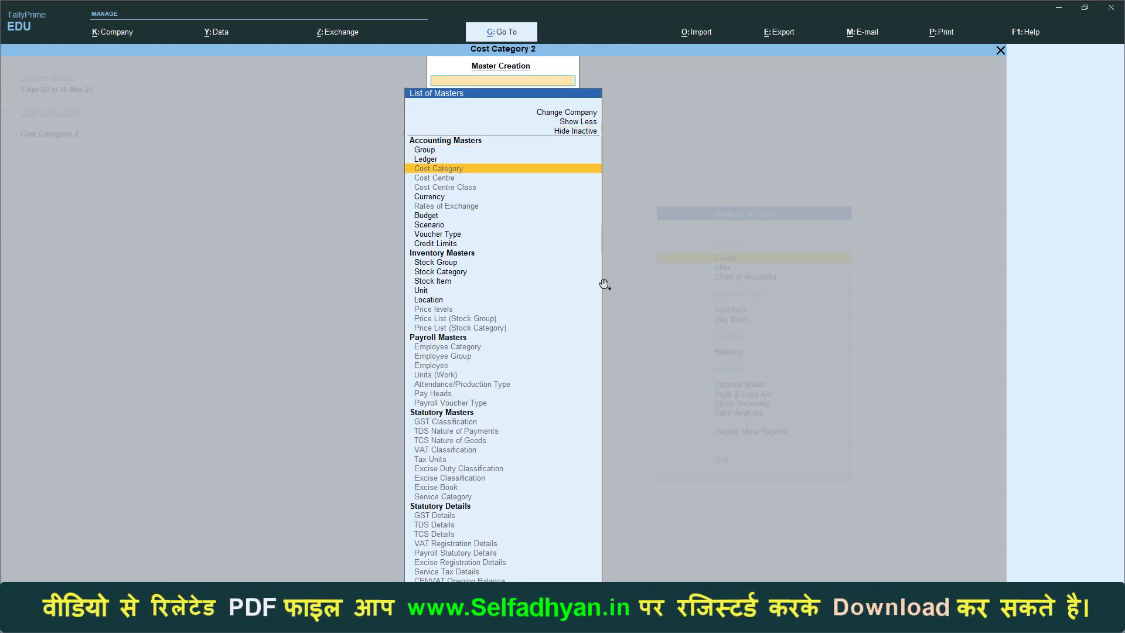
{"action": "key", "text": "Return"}
{"action": "key", "text": "Return"}
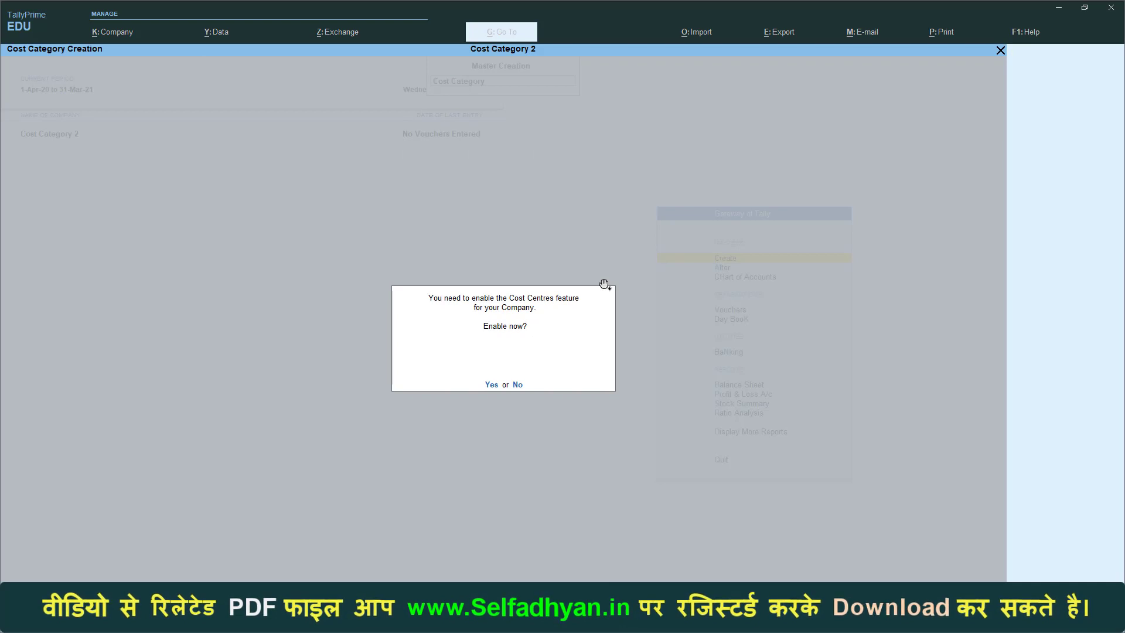
{"action": "type", "text": "yRoad"}
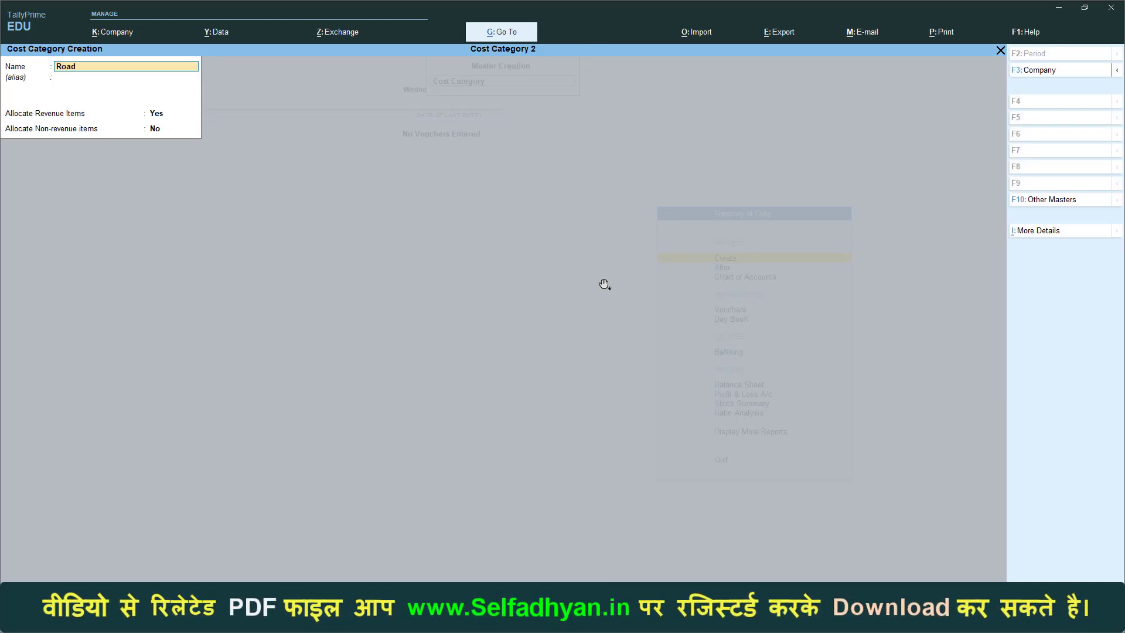
{"action": "type", "text": " Development Cha"}
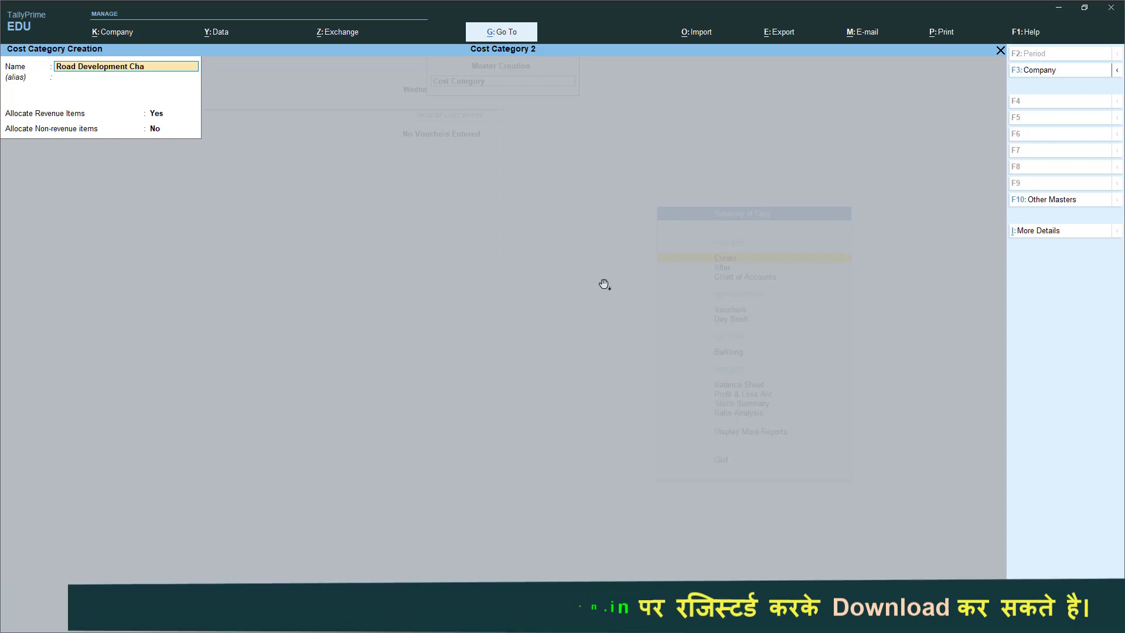
{"action": "type", "text": "rges"}
{"action": "key", "text": "Return"}
{"action": "key", "text": "Return"}
{"action": "key", "text": "Return"}
{"action": "key", "text": "Return"}
{"action": "key", "text": "y"}
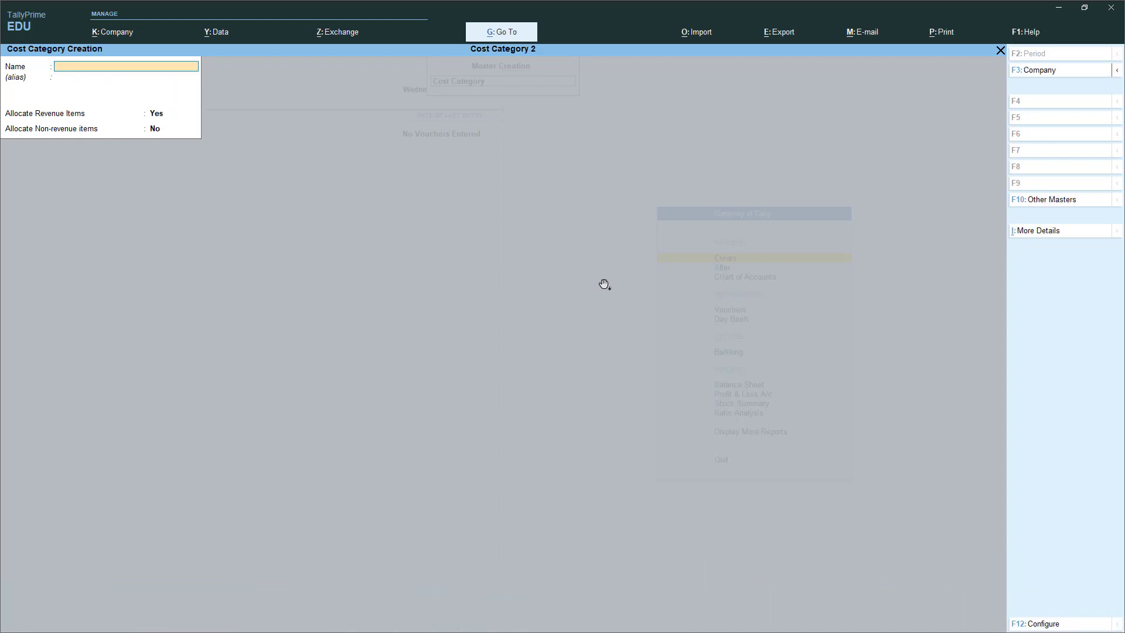
{"action": "key", "text": "Escape"}
{"action": "key", "text": "y"}
Step: Create a cost centre named "Bulldozer Fuel" in the Road Development Charges category
{"action": "key", "text": "Down"}
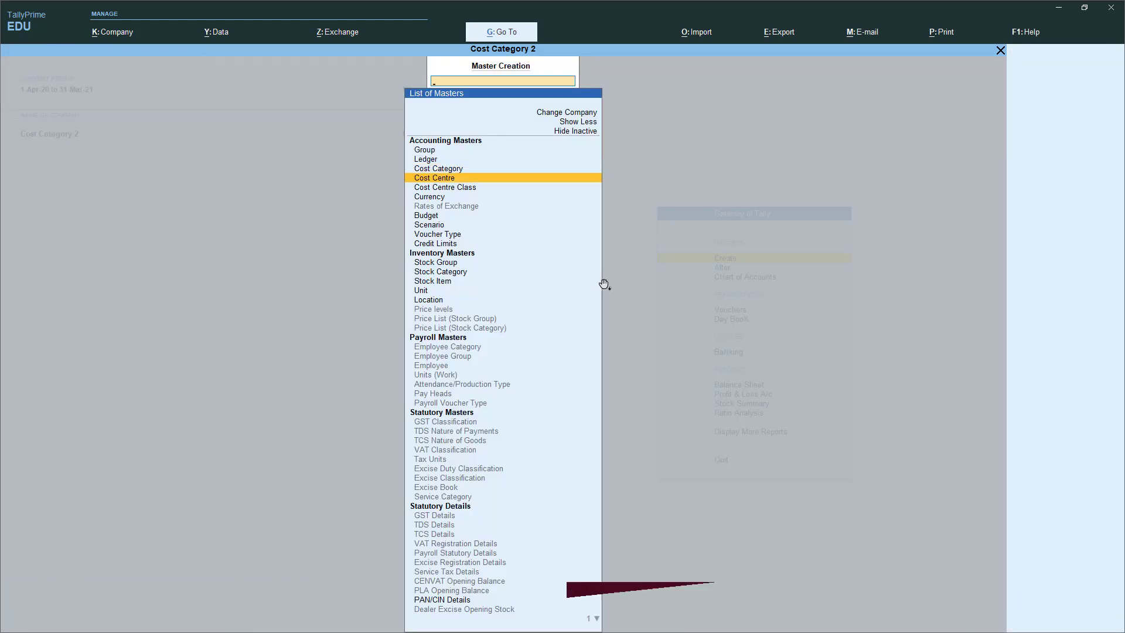
{"action": "key", "text": "Return"}
{"action": "key", "text": "BackSpace"}
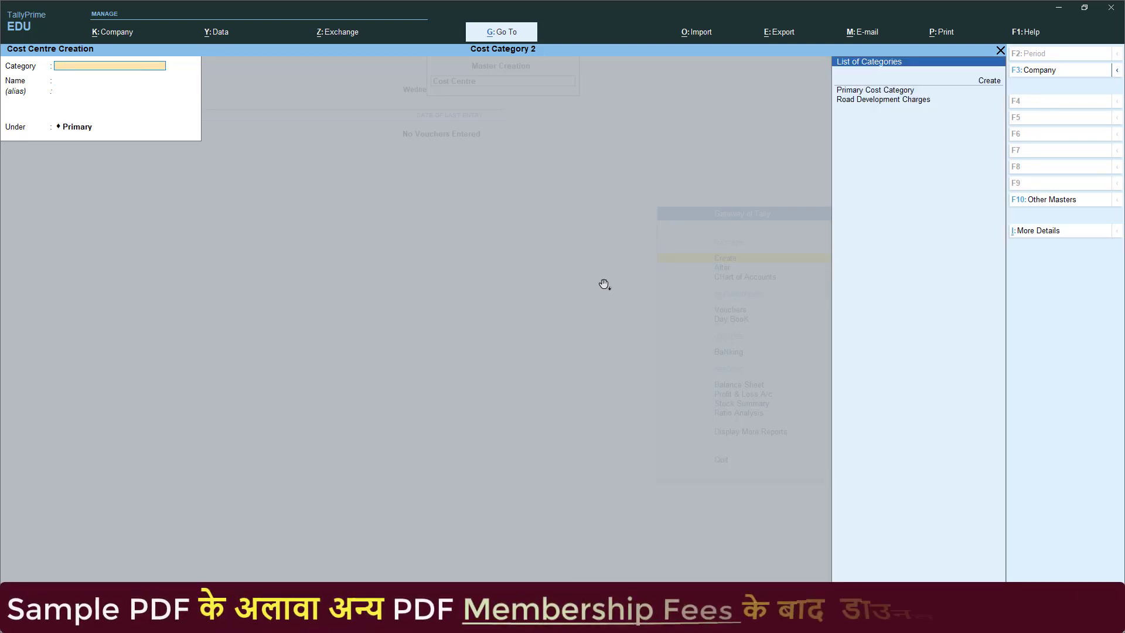
{"action": "key", "text": "Down"}
{"action": "key", "text": "Down"}
{"action": "key", "text": "Return"}
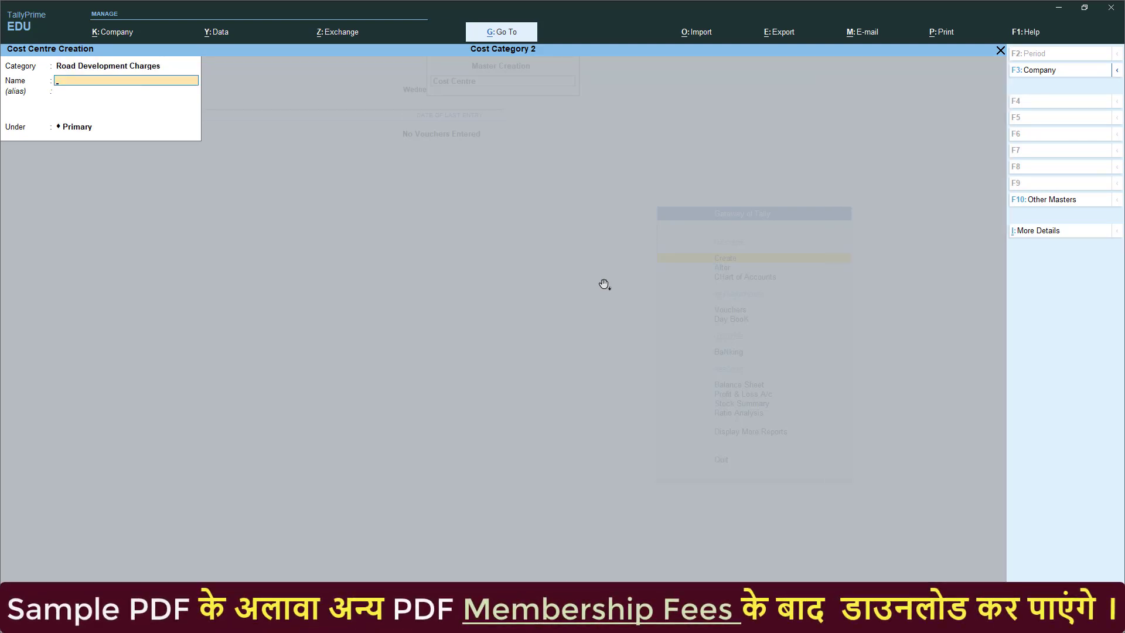
{"action": "type", "text": "Bulldo"}
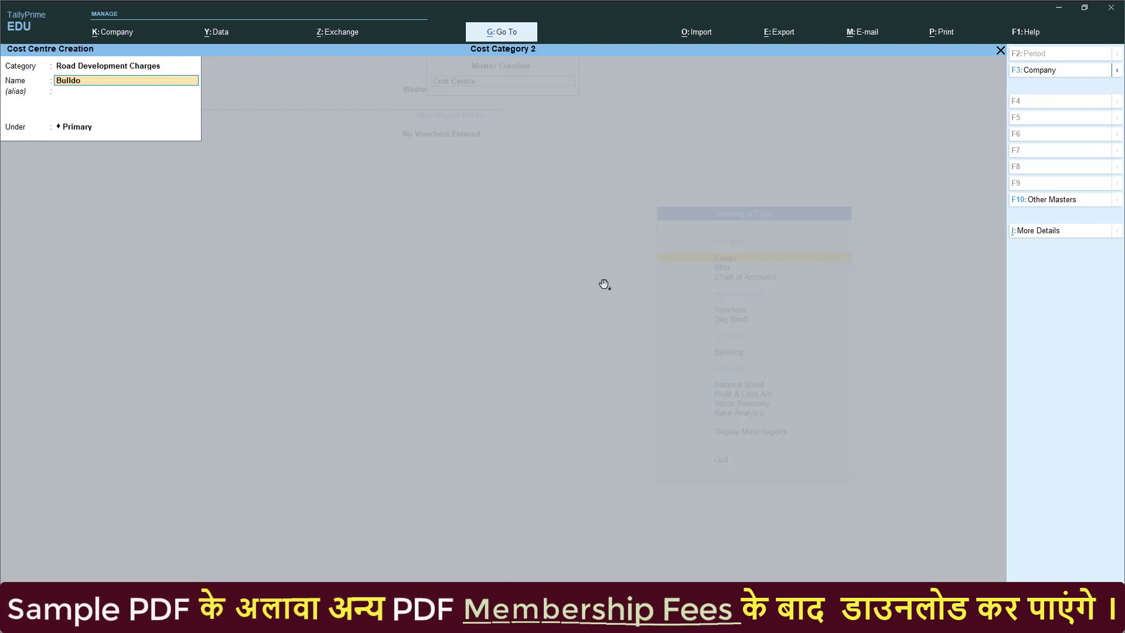
{"action": "type", "text": "zer Fuel"}
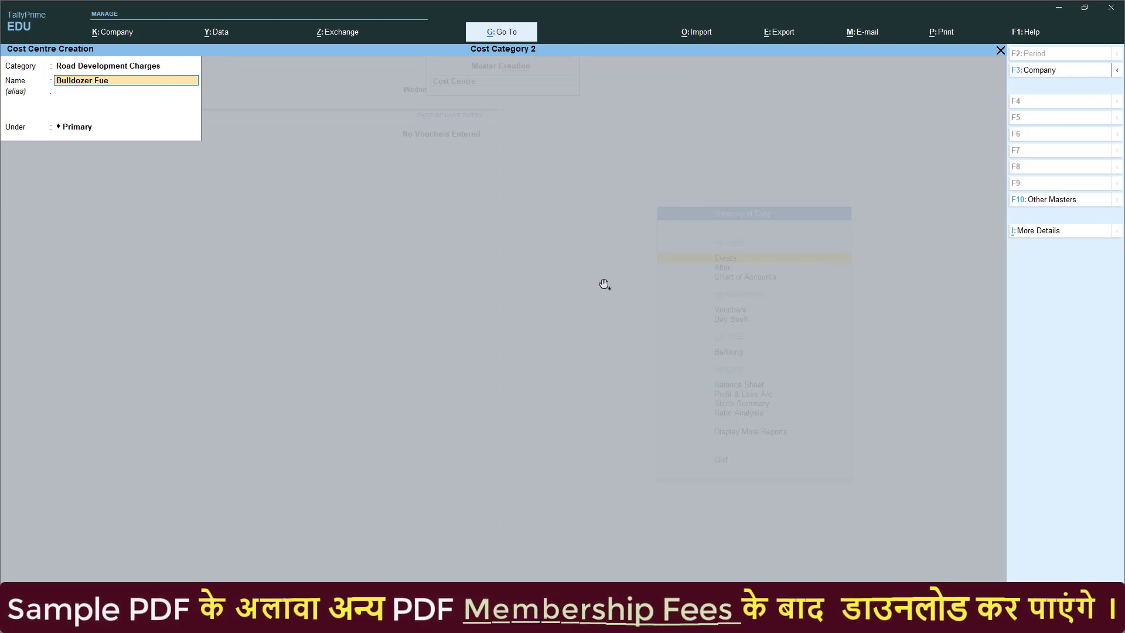
{"action": "key", "text": "Return"}
{"action": "key", "text": "Return"}
{"action": "key", "text": "Return"}
Step: Create a cost centre named "Concrete" in the Road Development Charges category
{"action": "type", "text": "Comc"}
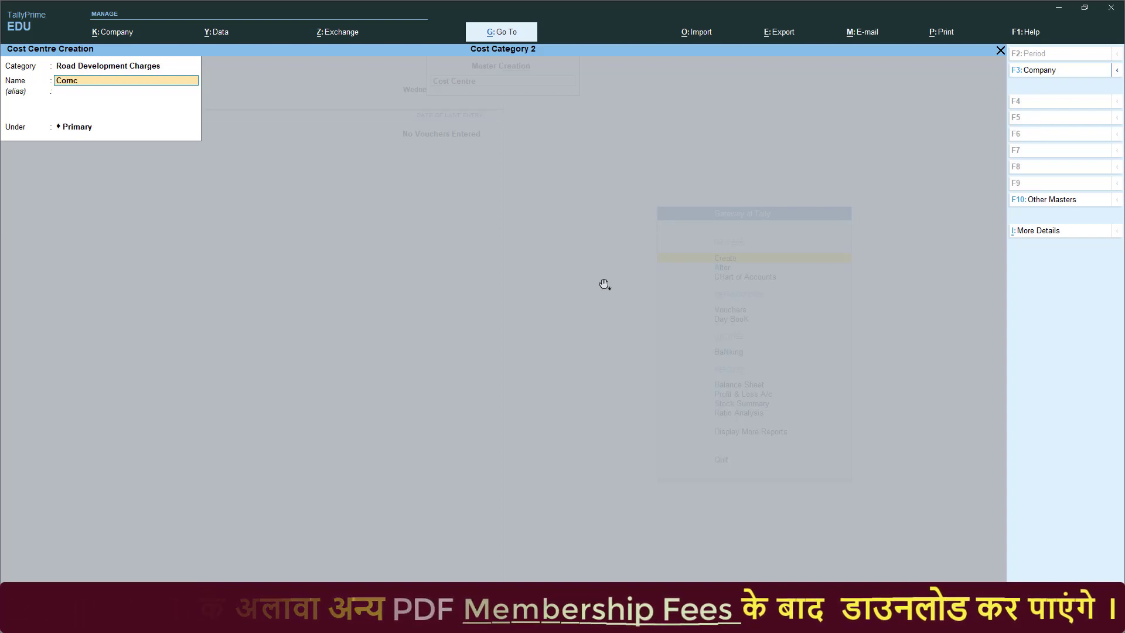
{"action": "key", "text": "BackSpace"}
{"action": "key", "text": "BackSpace"}
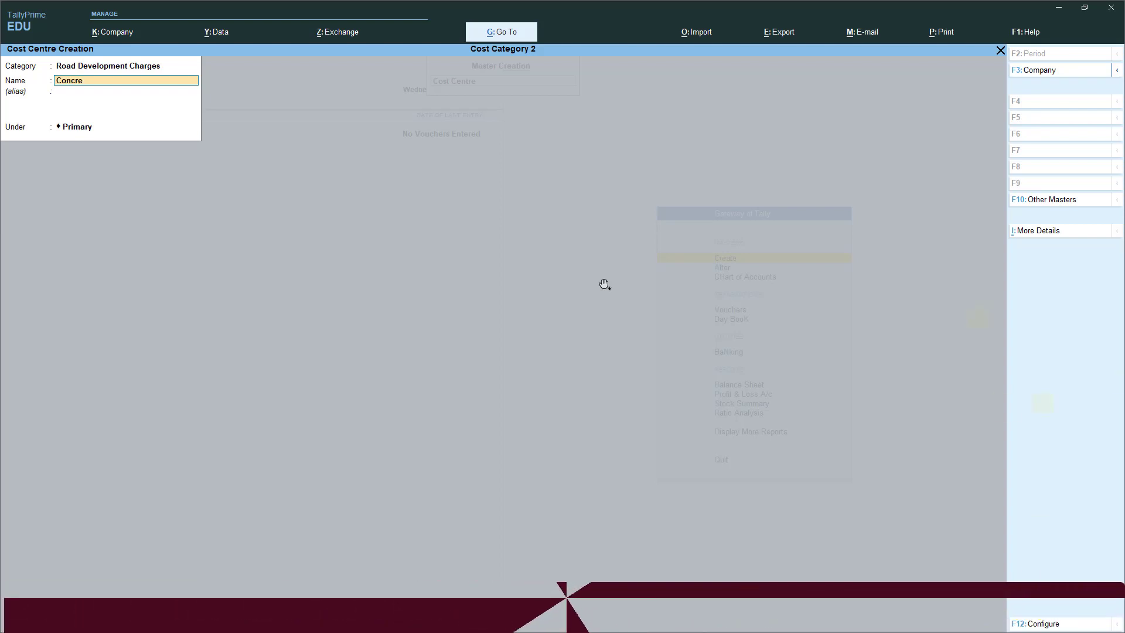
{"action": "type", "text": "ncrete"}
{"action": "key", "text": "Return"}
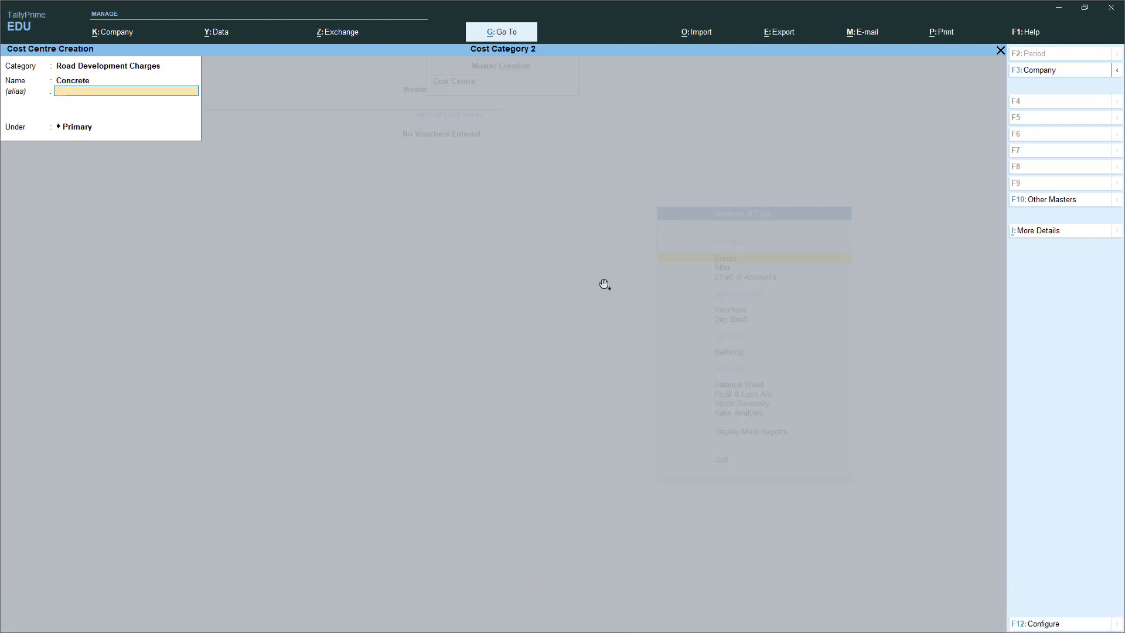
{"action": "key", "text": "Return"}
{"action": "key", "text": "Return"}
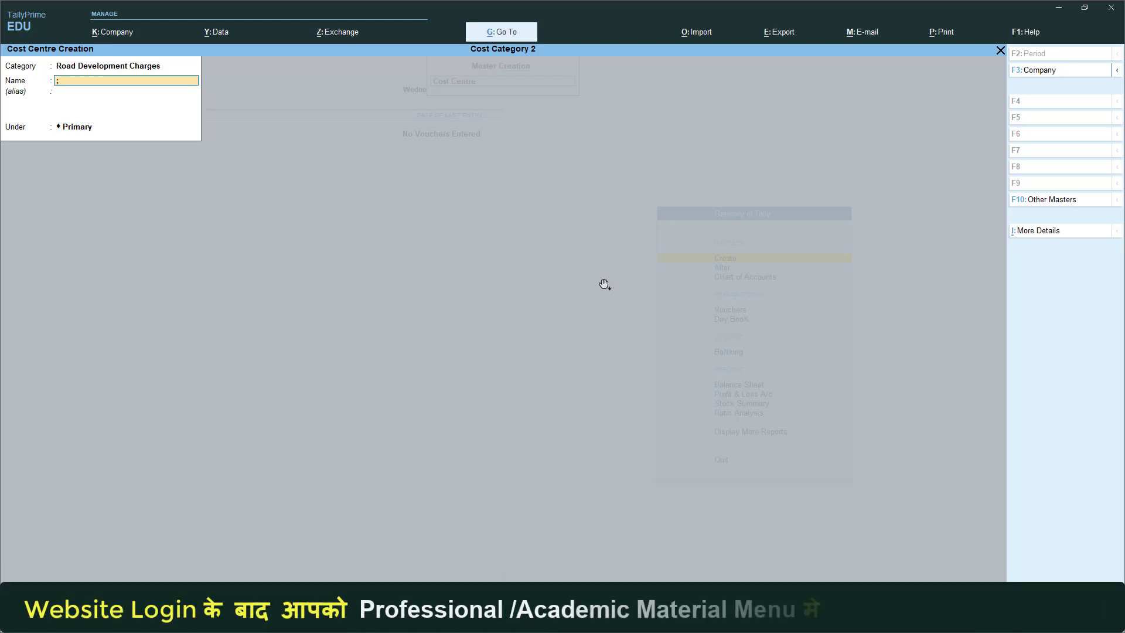
Step: Create a cost centre named "Labour charges" in the Road Development Charges category
{"action": "type", "text": "Labour c"}
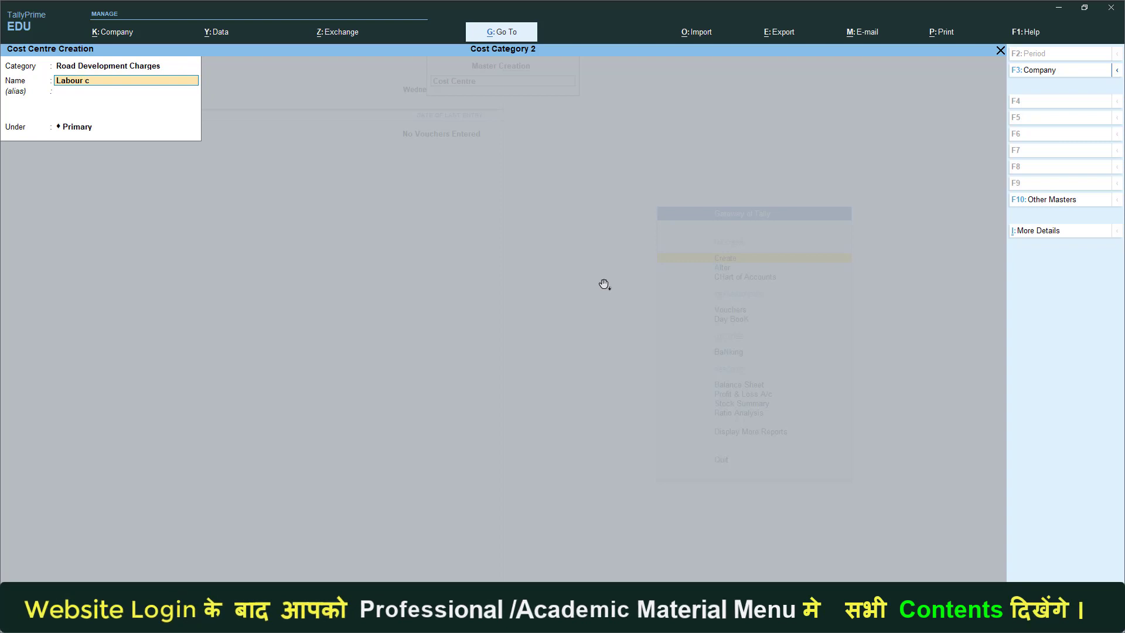
{"action": "type", "text": "harges"}
{"action": "key", "text": "Return"}
{"action": "key", "text": "Return"}
{"action": "key", "text": "Return"}
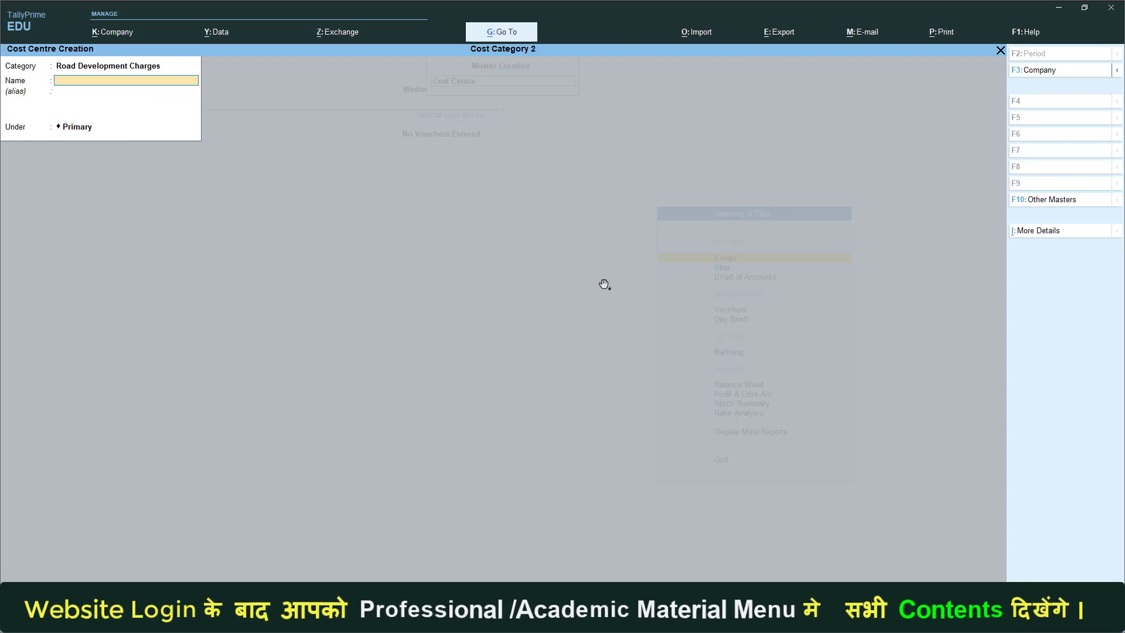
Step: Create a cost centre named "Tarcoal" in the Road Development Charges category and leave cost centre creation
{"action": "type", "text": "Tarco"}
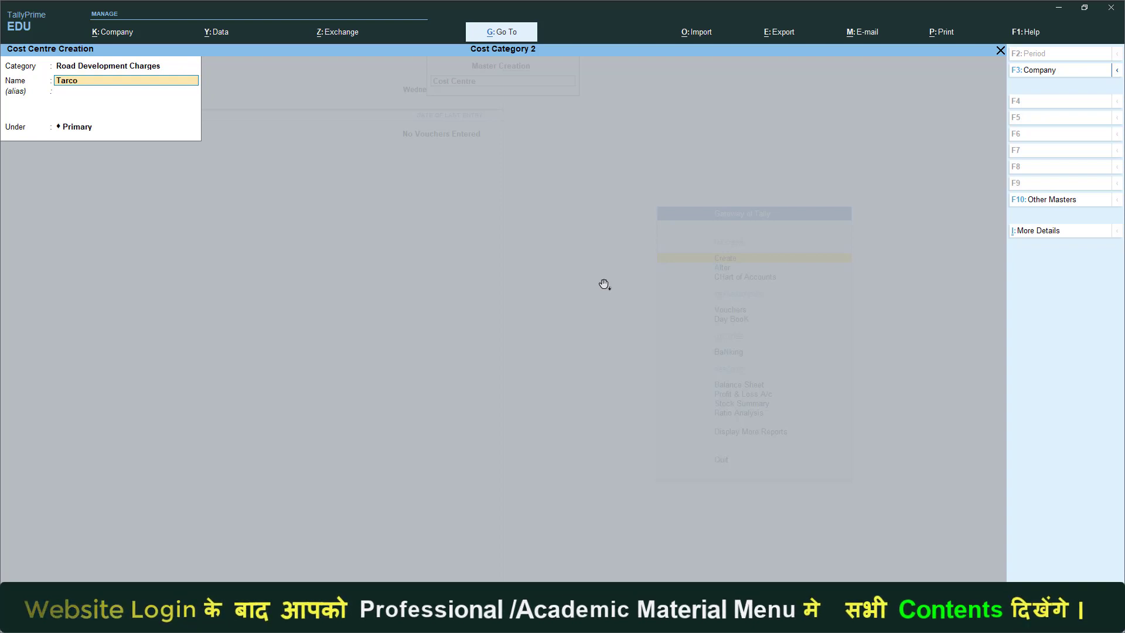
{"action": "type", "text": "al"}
{"action": "key", "text": "Return"}
{"action": "key", "text": "Return"}
{"action": "key", "text": "Return"}
{"action": "key", "text": "Return"}
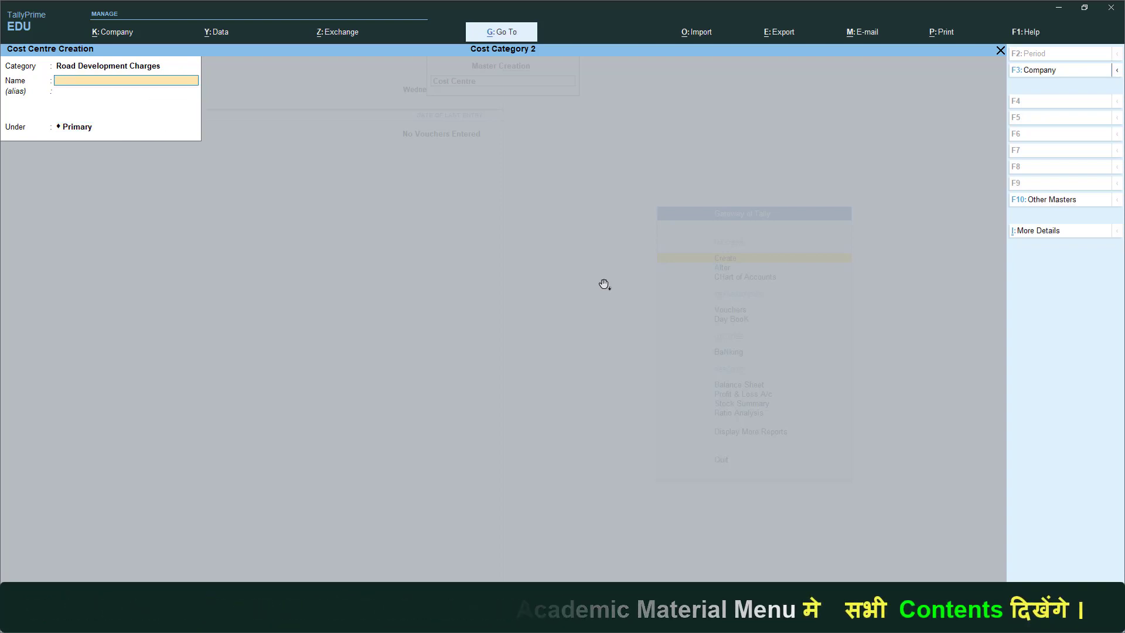
{"action": "key", "text": "Escape"}
{"action": "key", "text": "y"}
Step: Create a ledger named "Road Development Charges" under Indirect Expenses and leave ledger creation
{"action": "key", "text": "Up"}
{"action": "key", "text": "Up"}
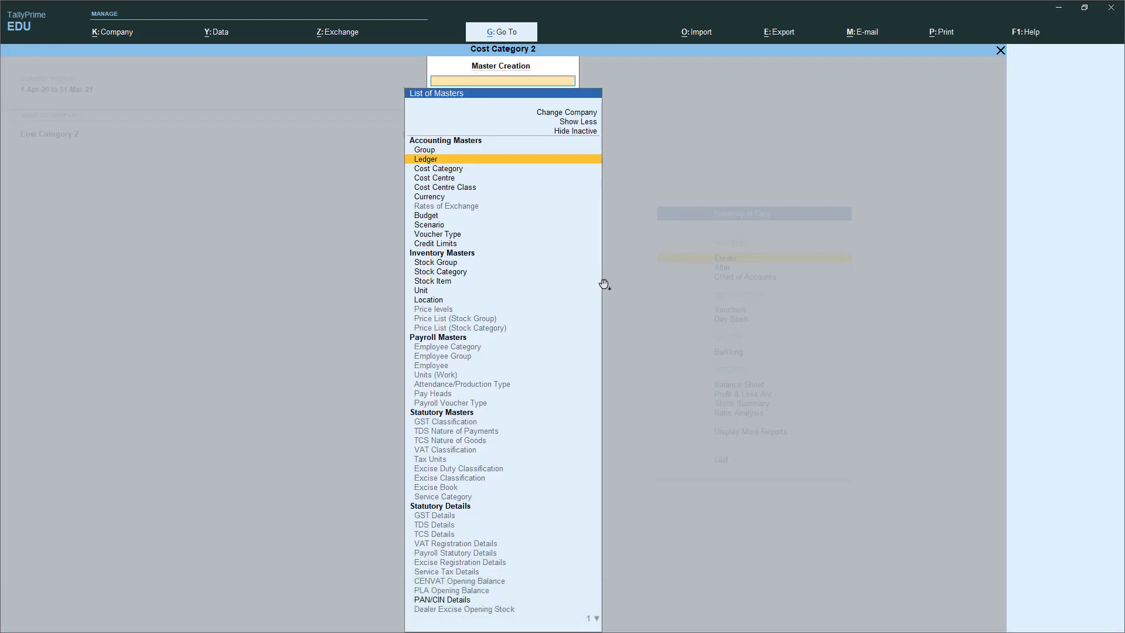
{"action": "key", "text": "Return"}
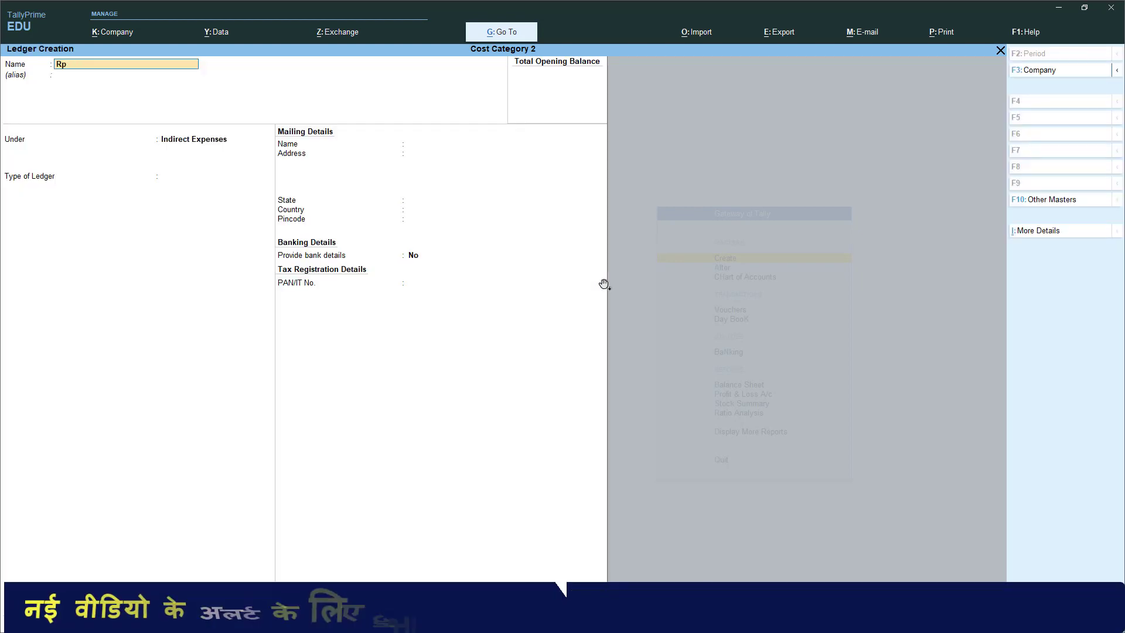
{"action": "type", "text": "Roa"}
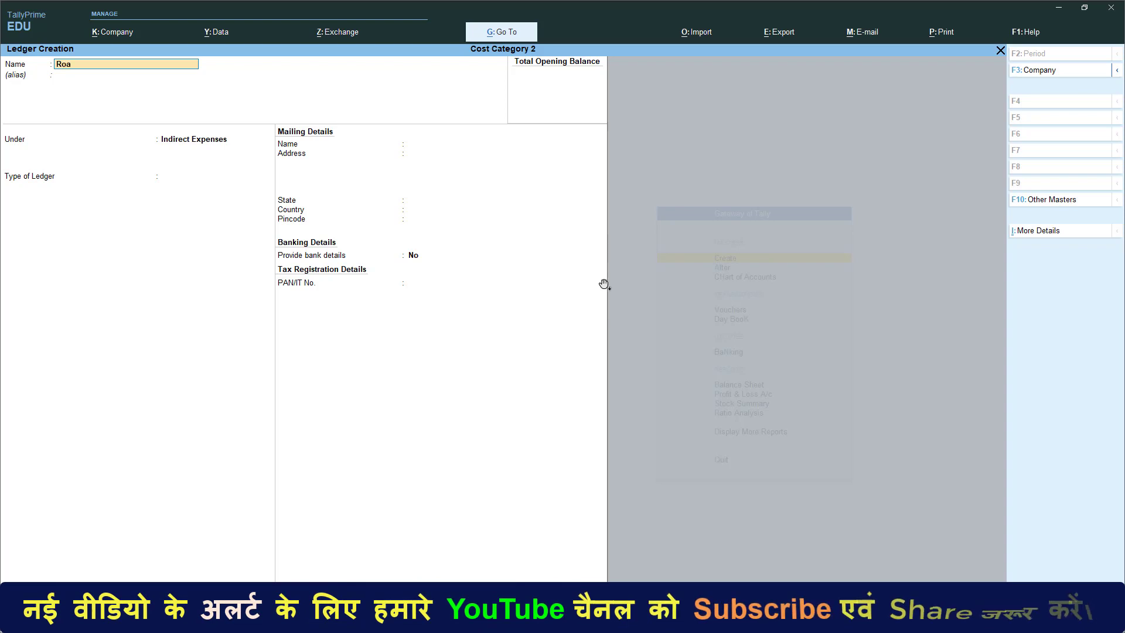
{"action": "type", "text": "d Development"}
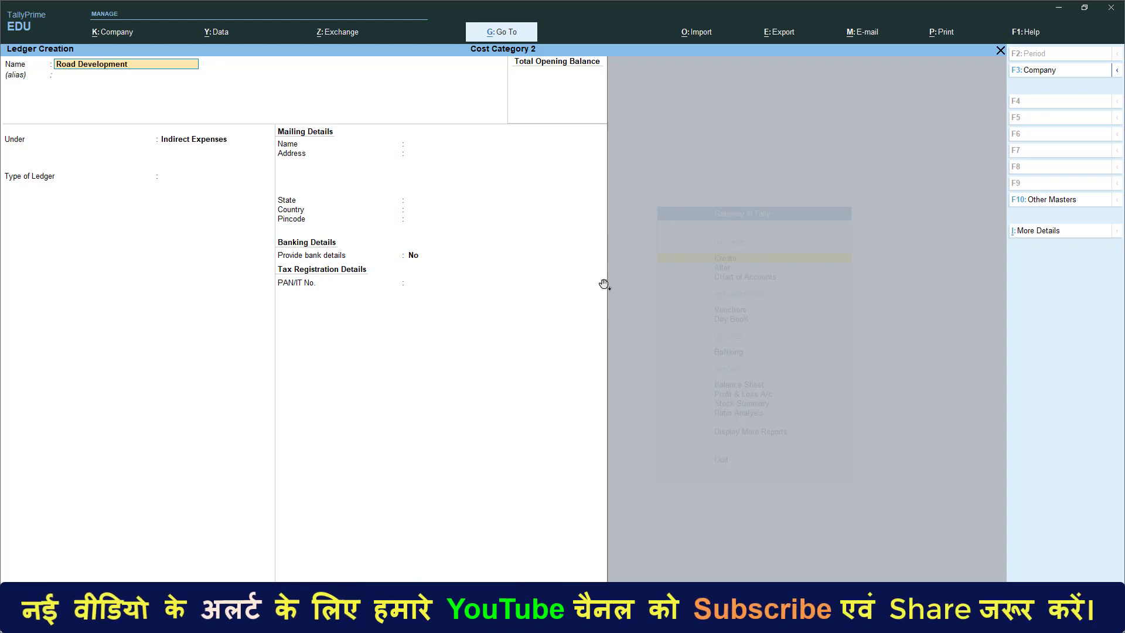
{"action": "type", "text": " Charges"}
{"action": "key", "text": "Return"}
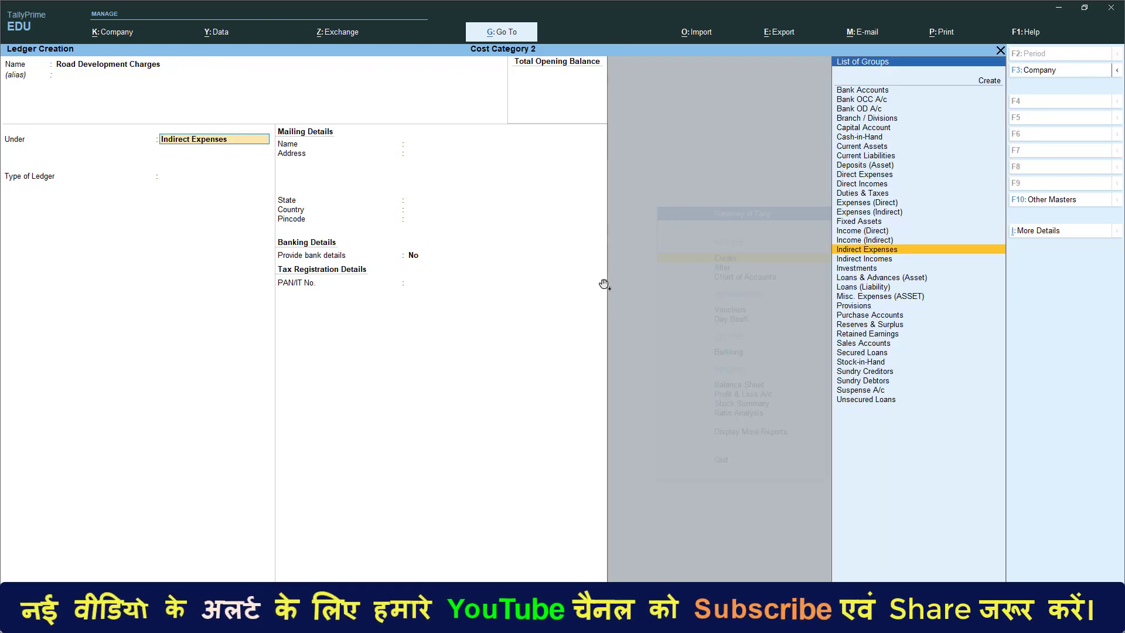
{"action": "key", "text": "Return"}
{"action": "key", "text": "Return"}
{"action": "key", "text": "Return"}
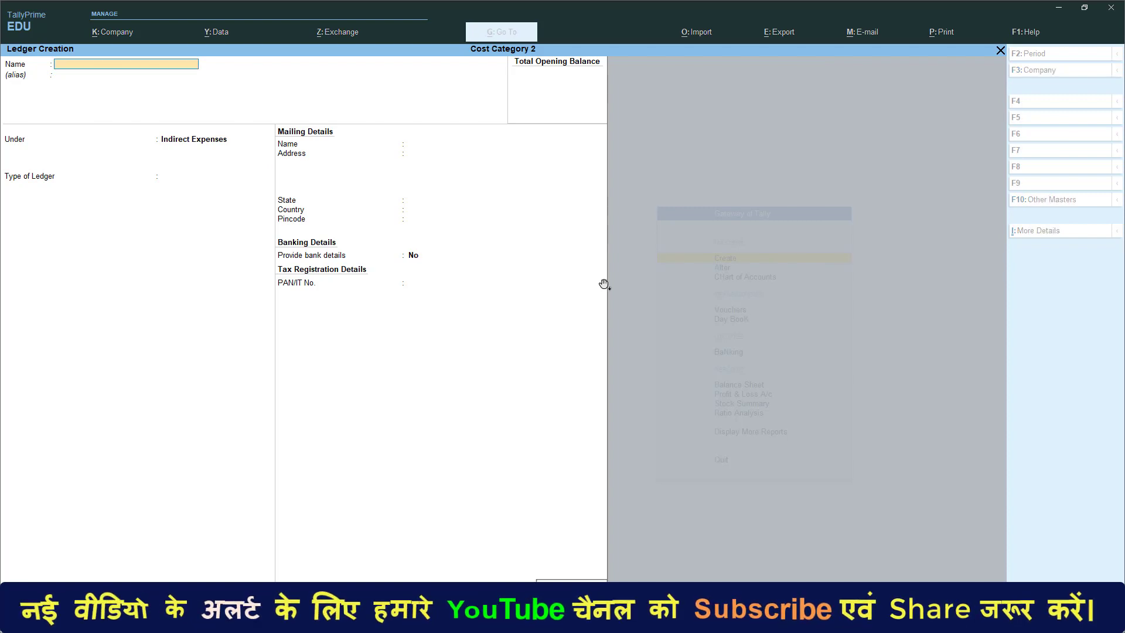
{"action": "key", "text": "Escape"}
{"action": "key", "text": "Down"}
{"action": "key", "text": "Down"}
{"action": "key", "text": "Up"}
{"action": "key", "text": "Up"}
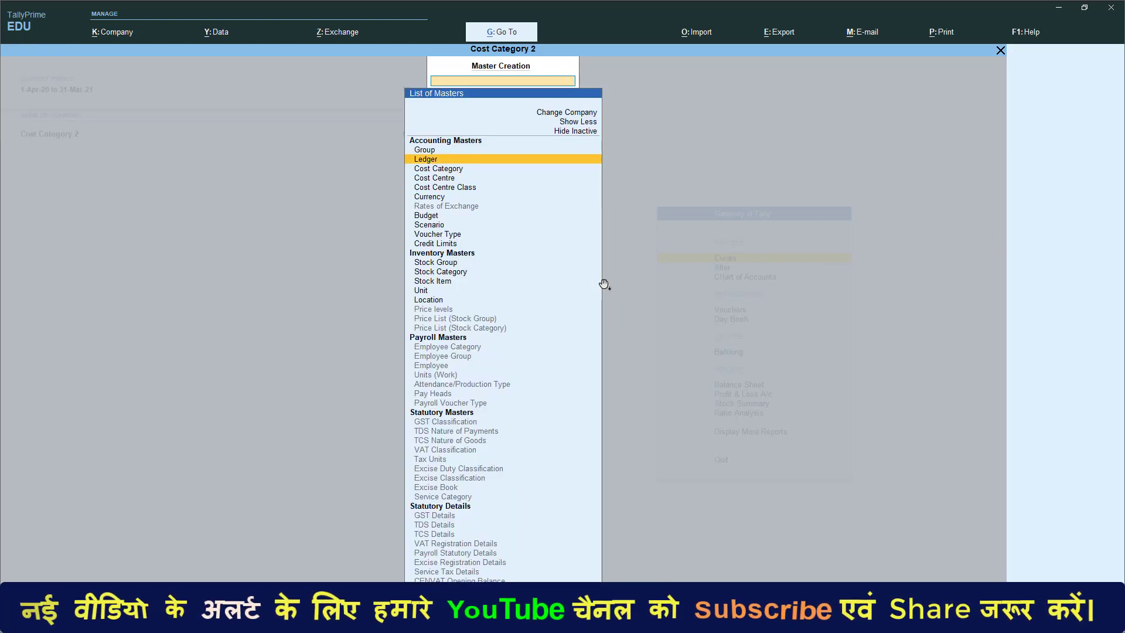
Step: Alter the Cash ledger to set its opening balance to 500000, save it and leave master alteration
{"action": "key", "text": "Escape"}
{"action": "key", "text": "Down"}
{"action": "key", "text": "Return"}
{"action": "key", "text": "Down"}
{"action": "key", "text": "Return"}
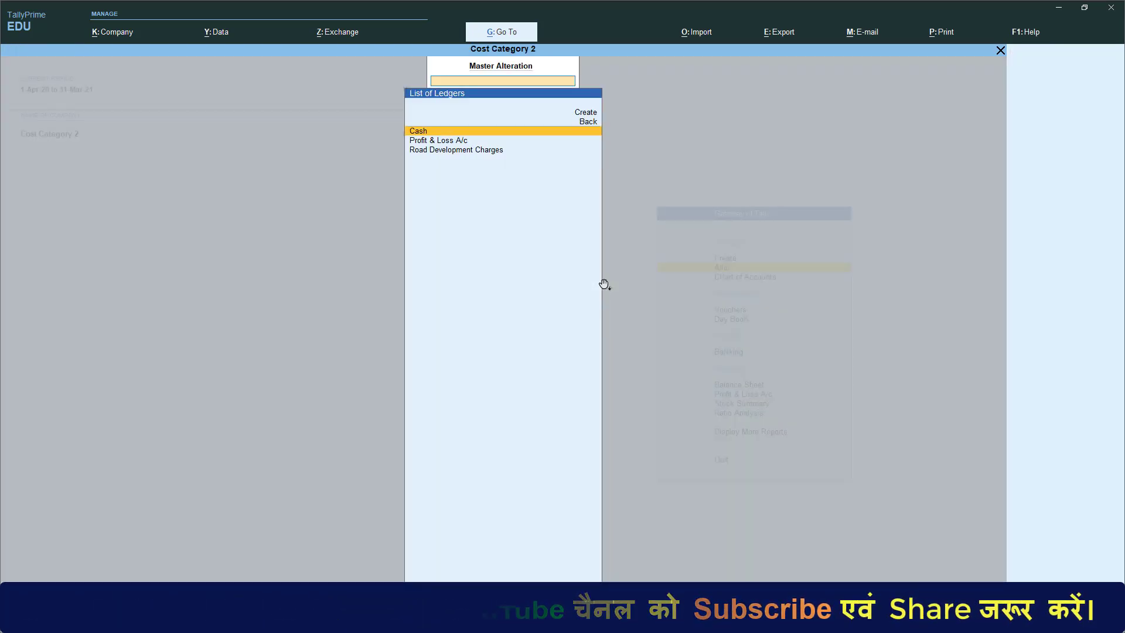
{"action": "key", "text": "Return"}
{"action": "key", "text": "Return"}
{"action": "key", "text": "Return"}
{"action": "key", "text": "Return"}
{"action": "key", "text": "Return"}
{"action": "key", "text": "Return"}
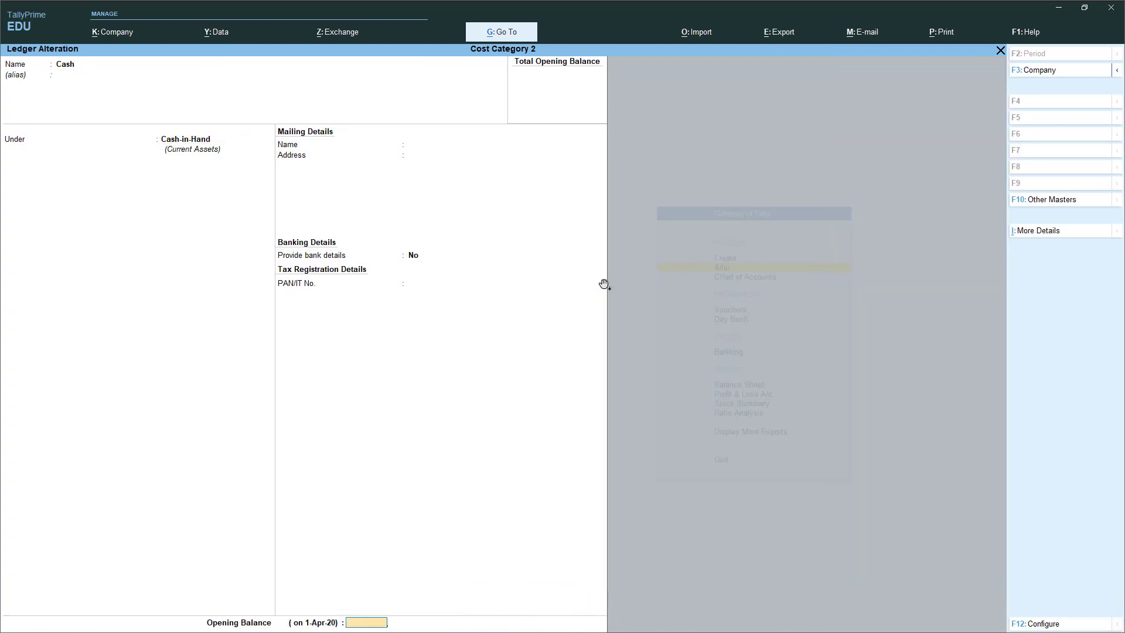
{"action": "key", "text": "Return"}
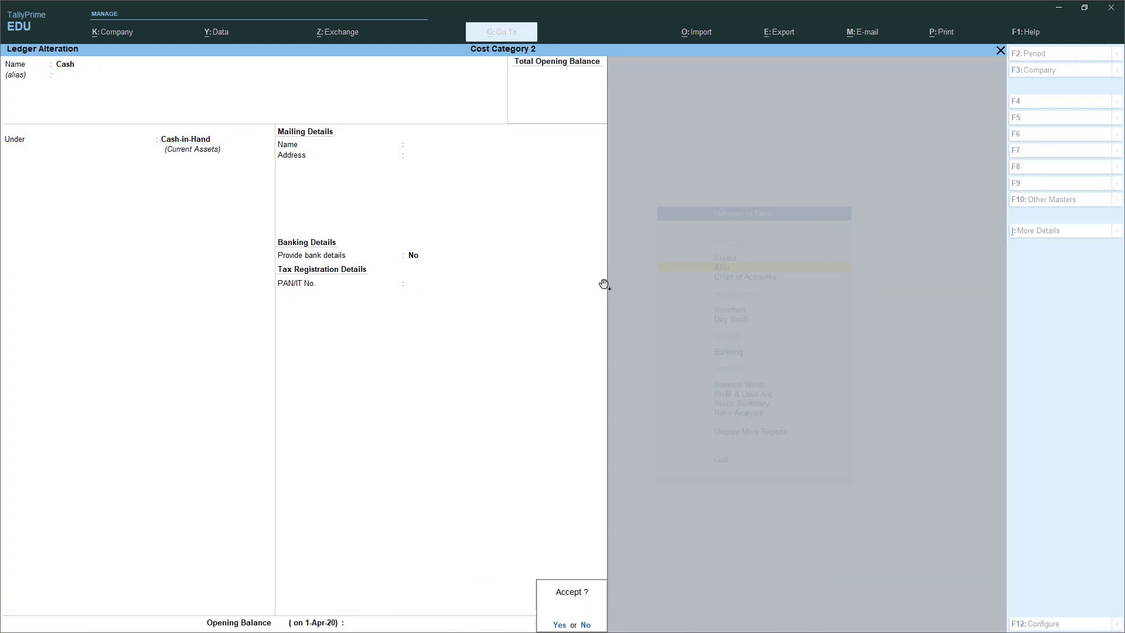
{"action": "key", "text": "Return"}
{"action": "key", "text": "Return"}
{"action": "key", "text": "Return"}
{"action": "key", "text": "Return"}
{"action": "key", "text": "Return"}
{"action": "key", "text": "Return"}
{"action": "key", "text": "Return"}
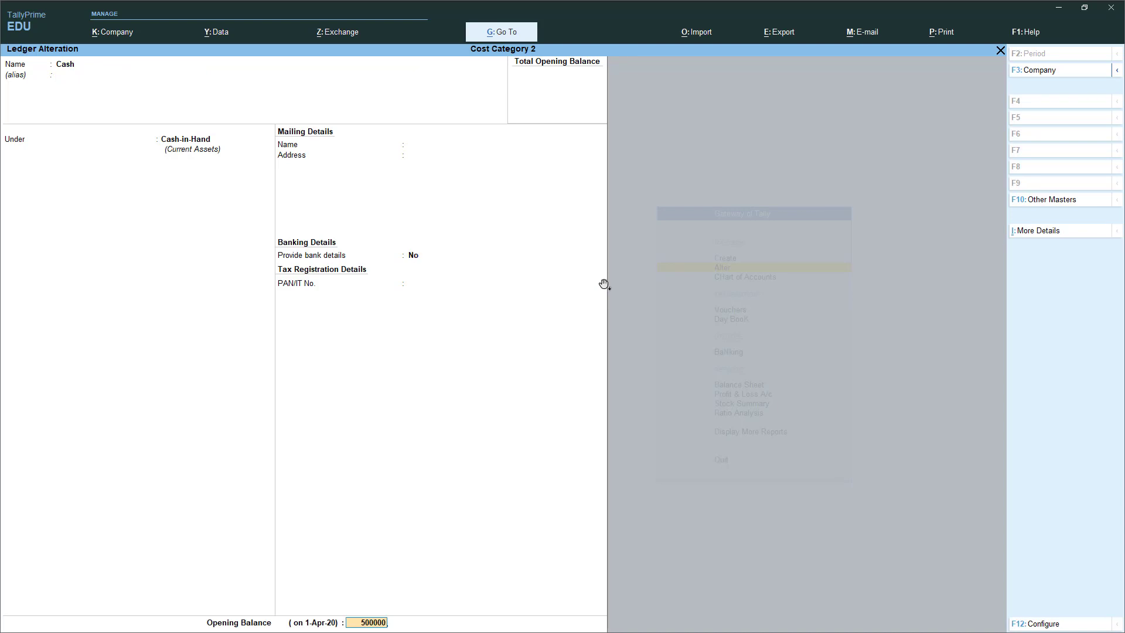
{"action": "key", "text": "Return"}
{"action": "key", "text": "Return"}
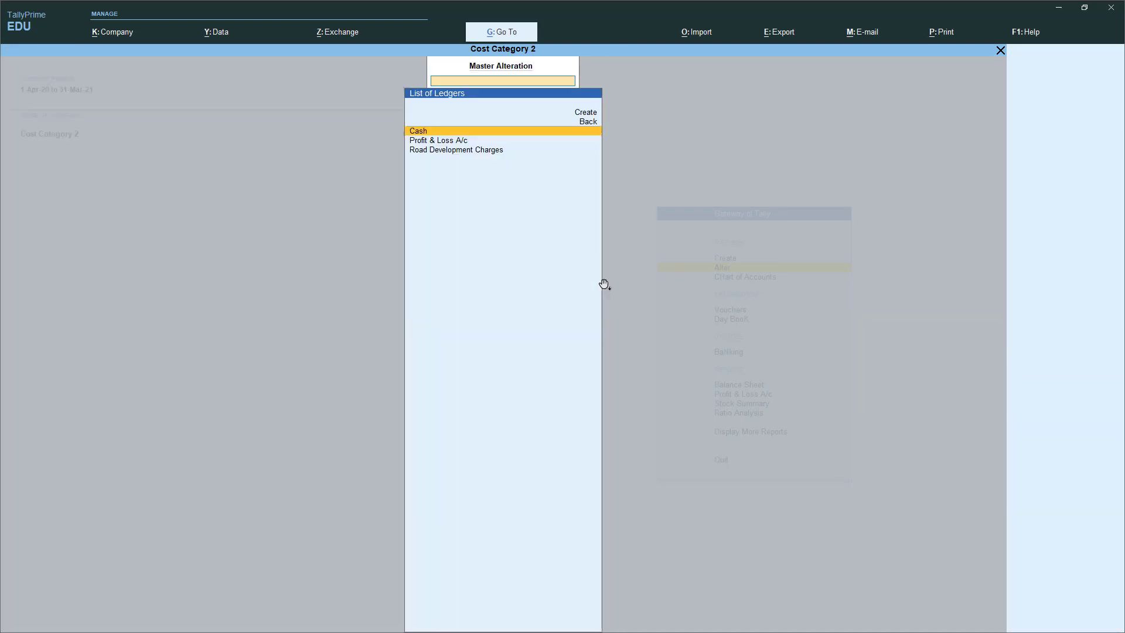
{"action": "key", "text": "Escape"}
{"action": "key", "text": "Escape"}
Step: Start a payment voucher and set Select Cost Centre/Class to No in the voucher configuration
{"action": "key", "text": "Down"}
{"action": "key", "text": "Down"}
{"action": "key", "text": "Down"}
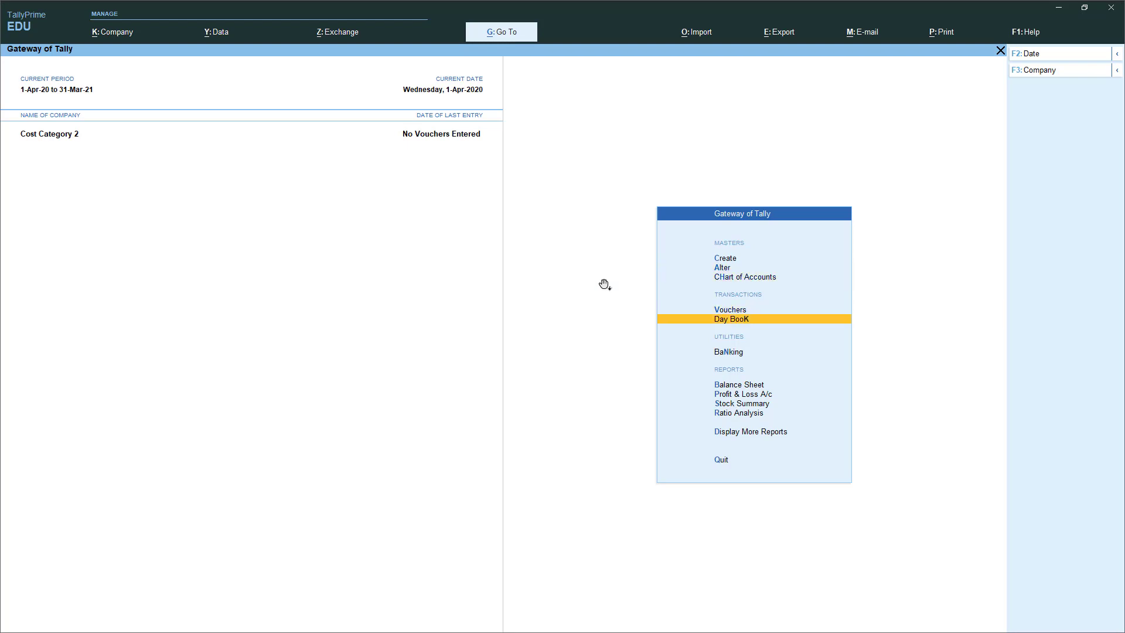
{"action": "key", "text": "Up"}
{"action": "key", "text": "Return"}
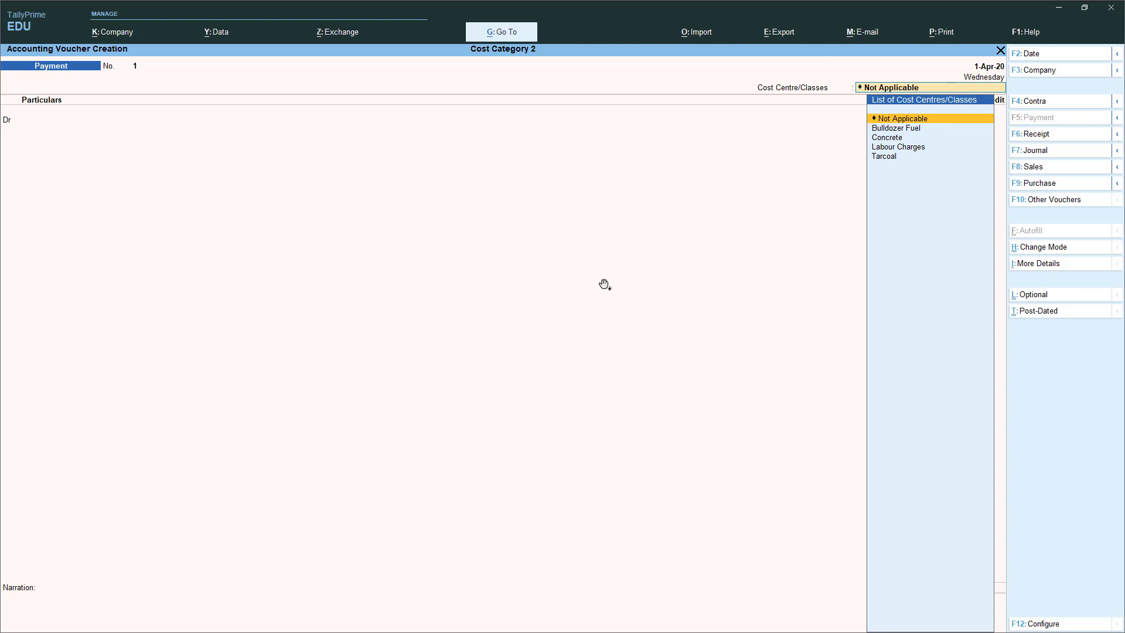
{"action": "key", "text": "F12"}
{"action": "key", "text": "Down"}
{"action": "key", "text": "Down"}
{"action": "key", "text": "Down"}
{"action": "key", "text": "Down"}
{"action": "key", "text": "Down"}
{"action": "key", "text": "Down"}
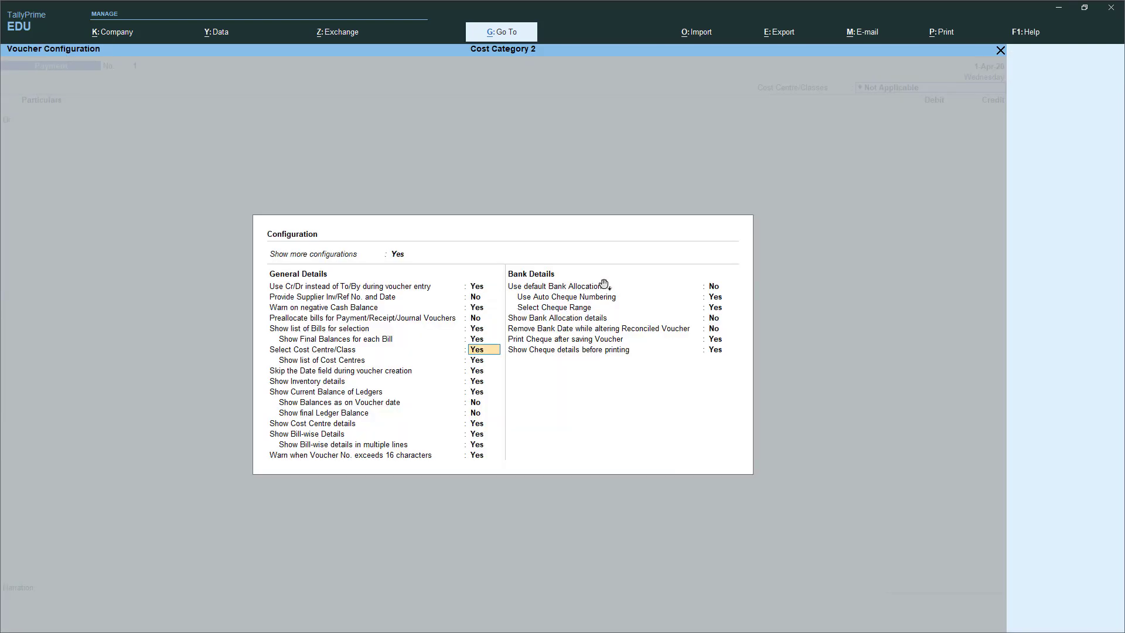
{"action": "type", "text": "n"}
{"action": "key", "text": "Return"}
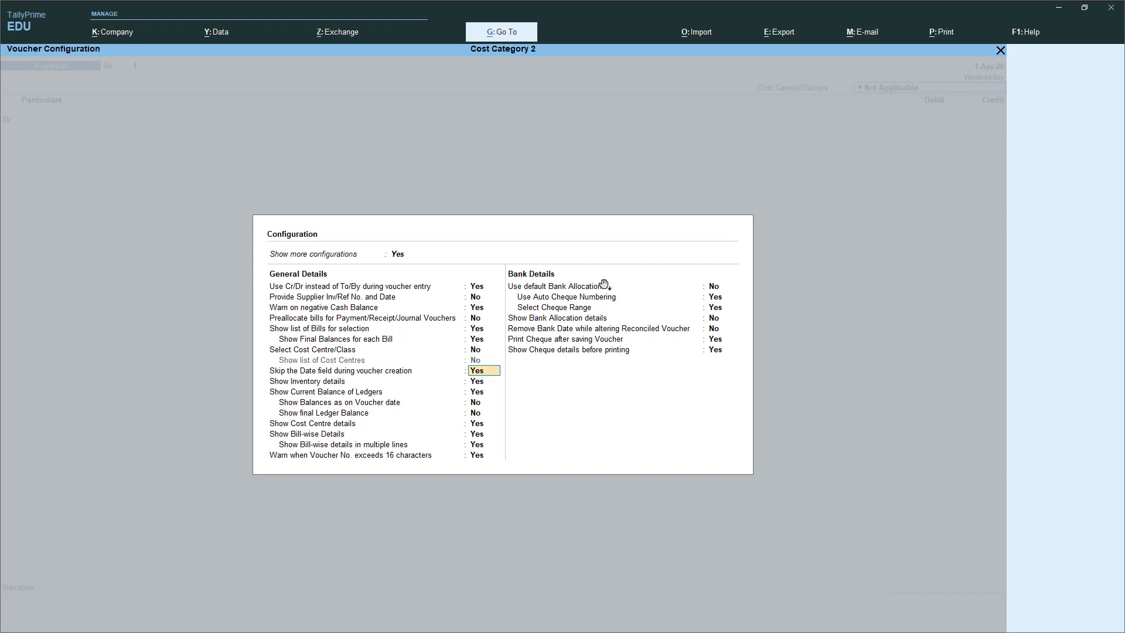
{"action": "key", "text": "ctrl+a"}
Step: Debit Road Development Charges with 2,00,000 and choose the Road Development Charges cost category for its allocation
{"action": "key", "text": "Return"}
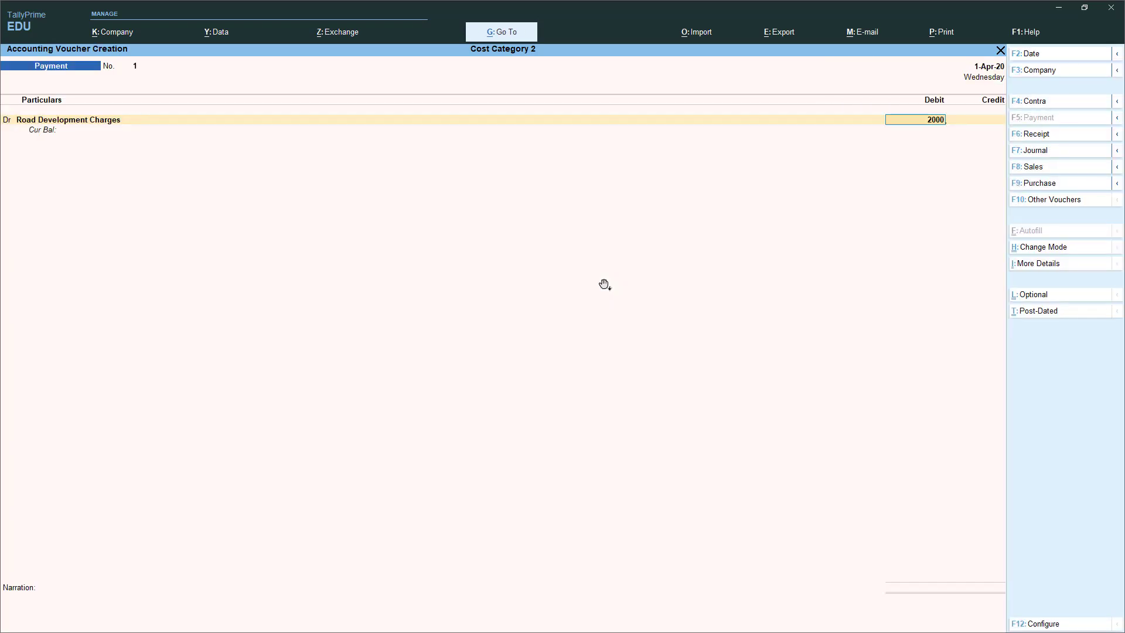
{"action": "key", "text": "Return"}
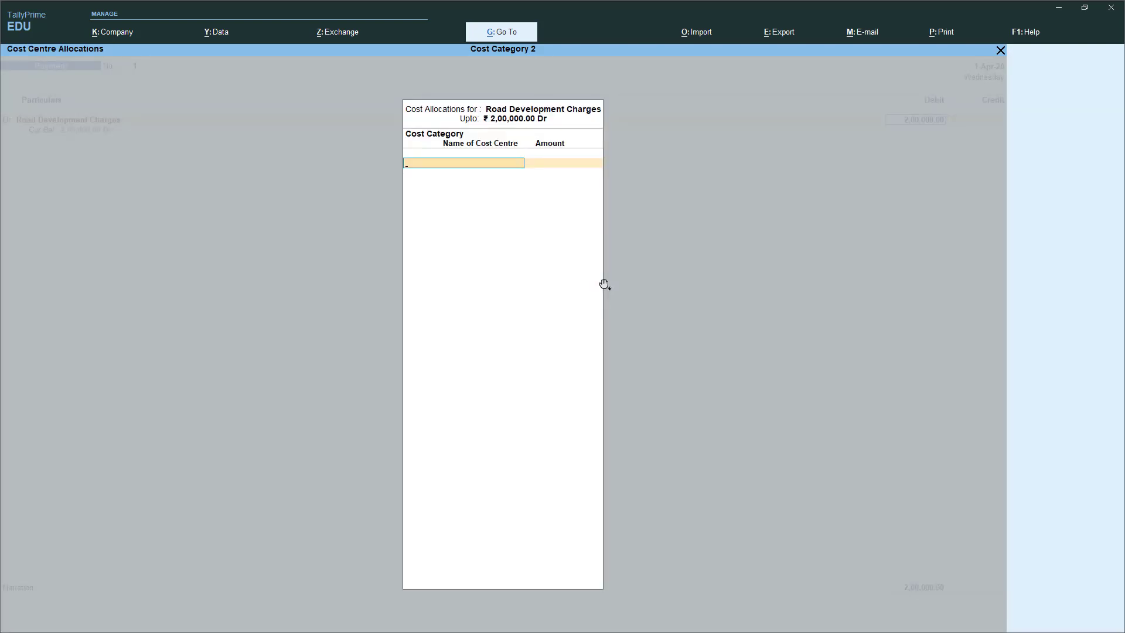
{"action": "key", "text": "Down"}
{"action": "key", "text": "Down"}
{"action": "key", "text": "Return"}
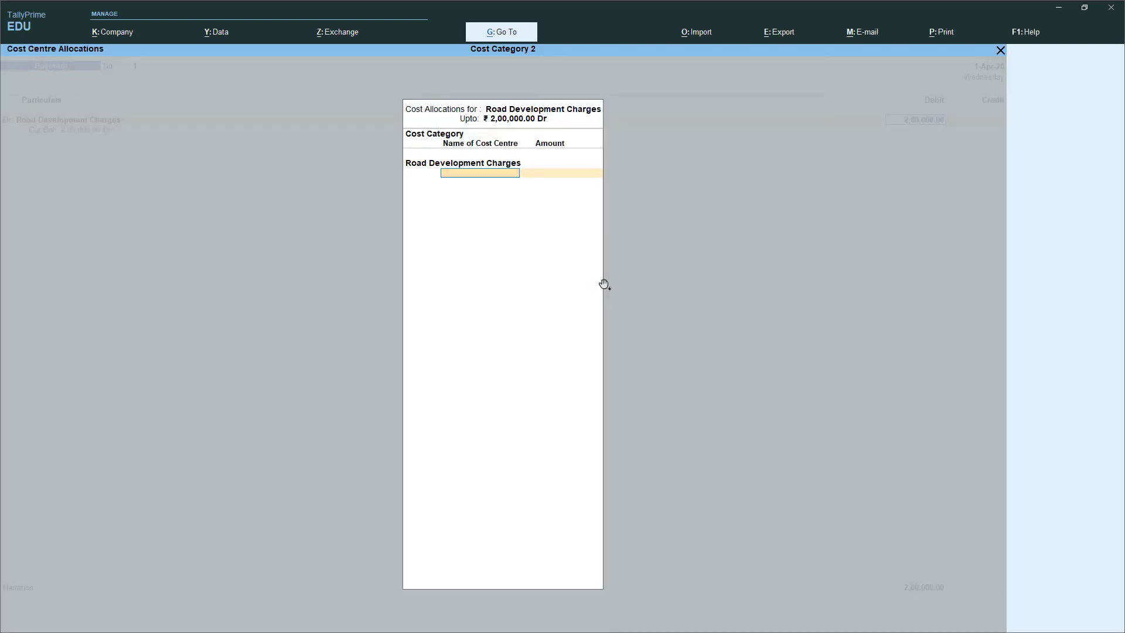
Step: Allocate 40,000 of the payment to Bulldozer Fuel and 60,000 to Concrete
{"action": "key", "text": "Down"}
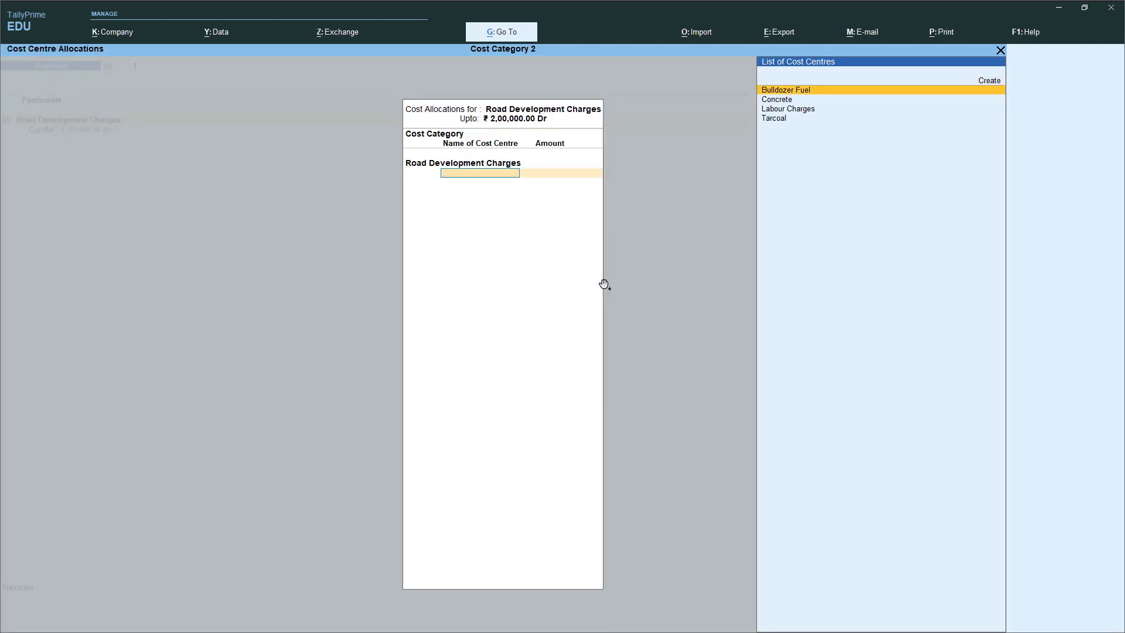
{"action": "key", "text": "Return"}
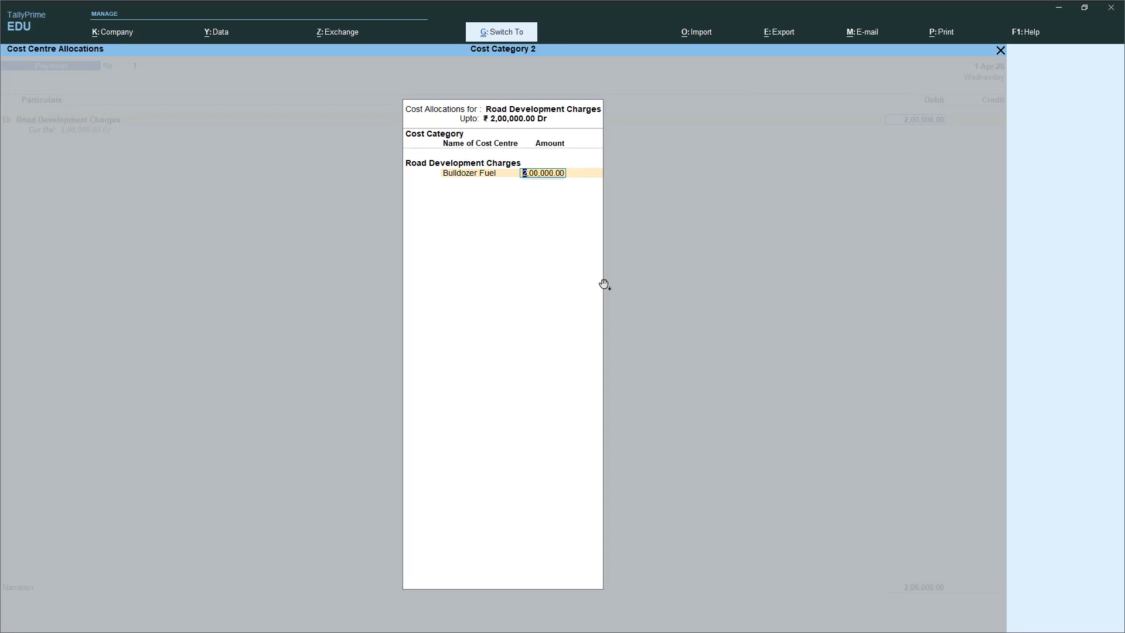
{"action": "type", "text": "40000"}
{"action": "key", "text": "Return"}
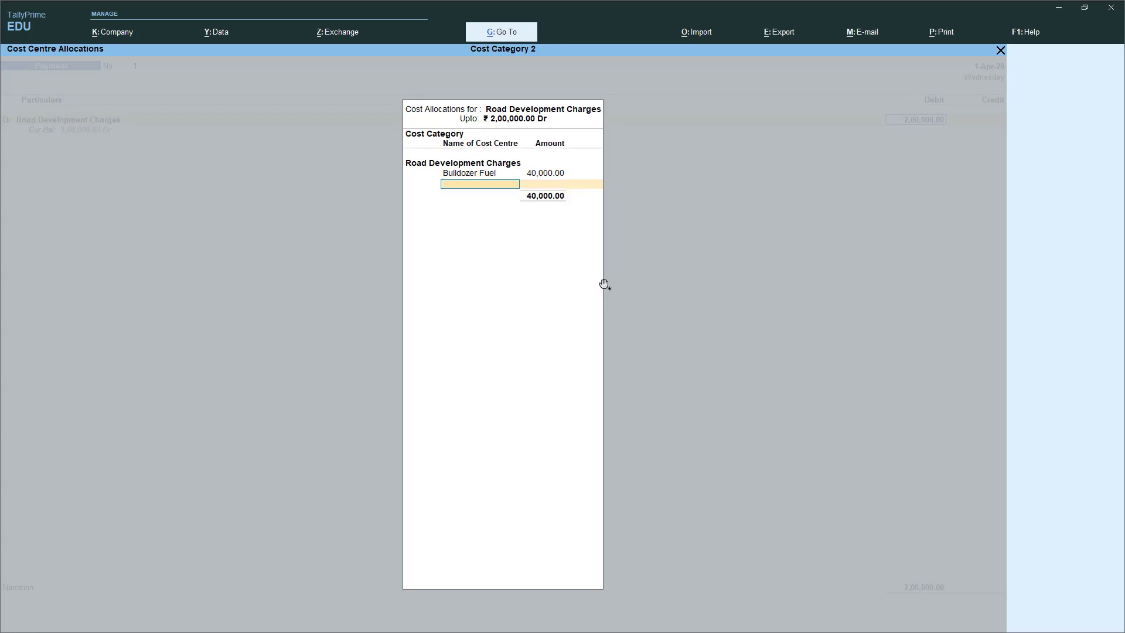
{"action": "key", "text": "Down"}
{"action": "key", "text": "Down"}
{"action": "key", "text": "Return"}
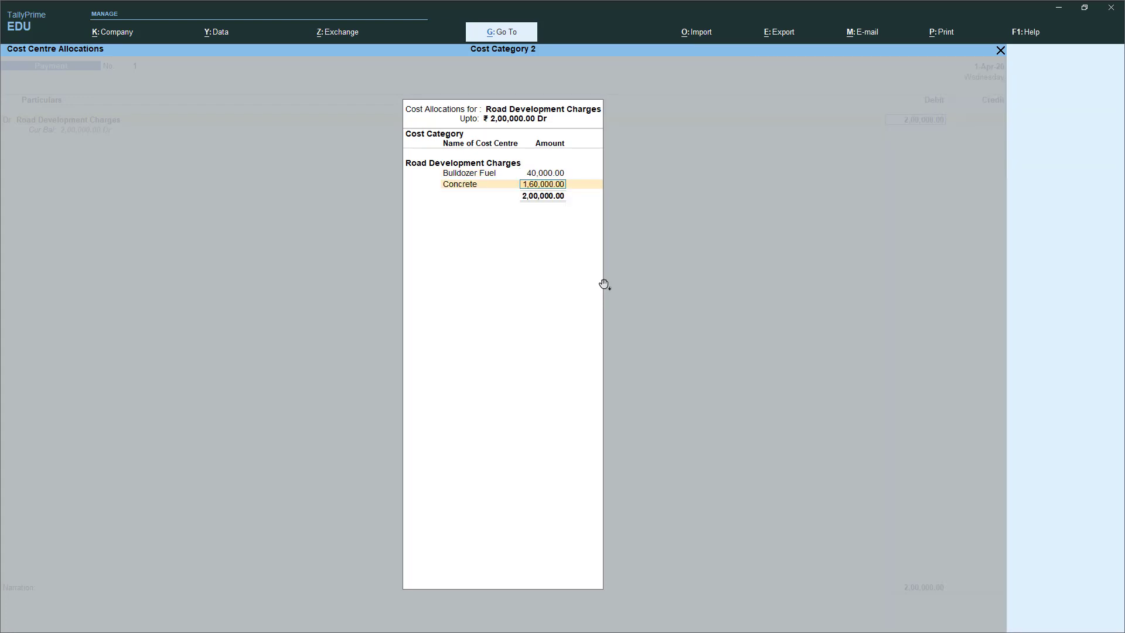
{"action": "type", "text": "560000"}
{"action": "key", "text": "Return"}
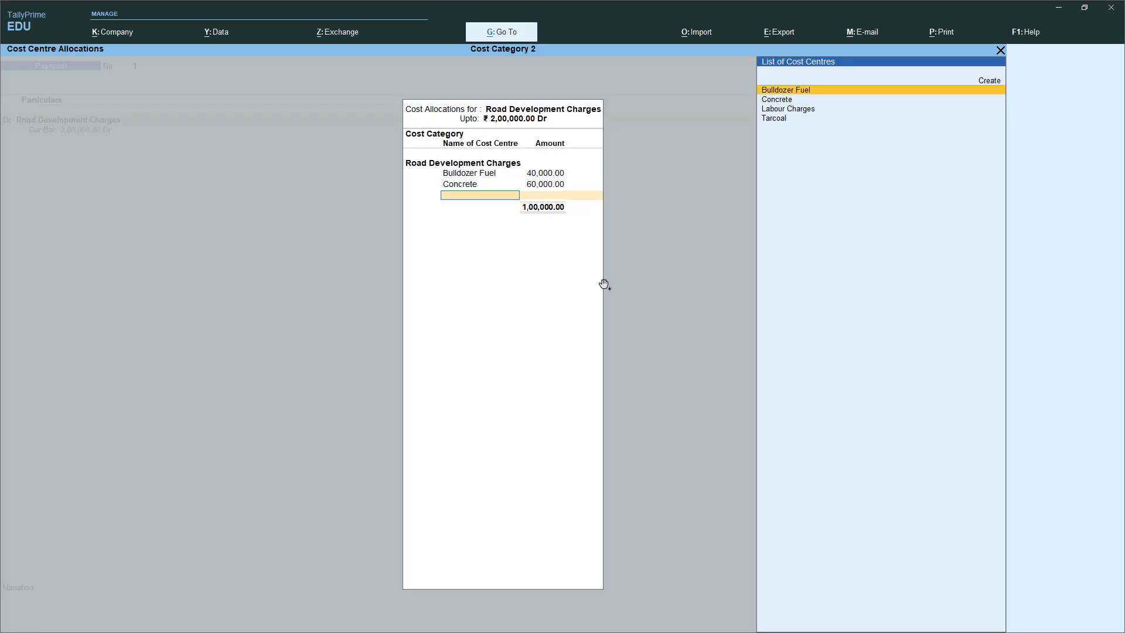
Step: Allocate 45,000 of the payment to Labour Charges and the remaining 55,000 to Tarcoal
{"action": "key", "text": "Down"}
{"action": "key", "text": "Down"}
{"action": "key", "text": "Down"}
{"action": "key", "text": "Up"}
{"action": "key", "text": "Return"}
{"action": "type", "text": "45,0"}
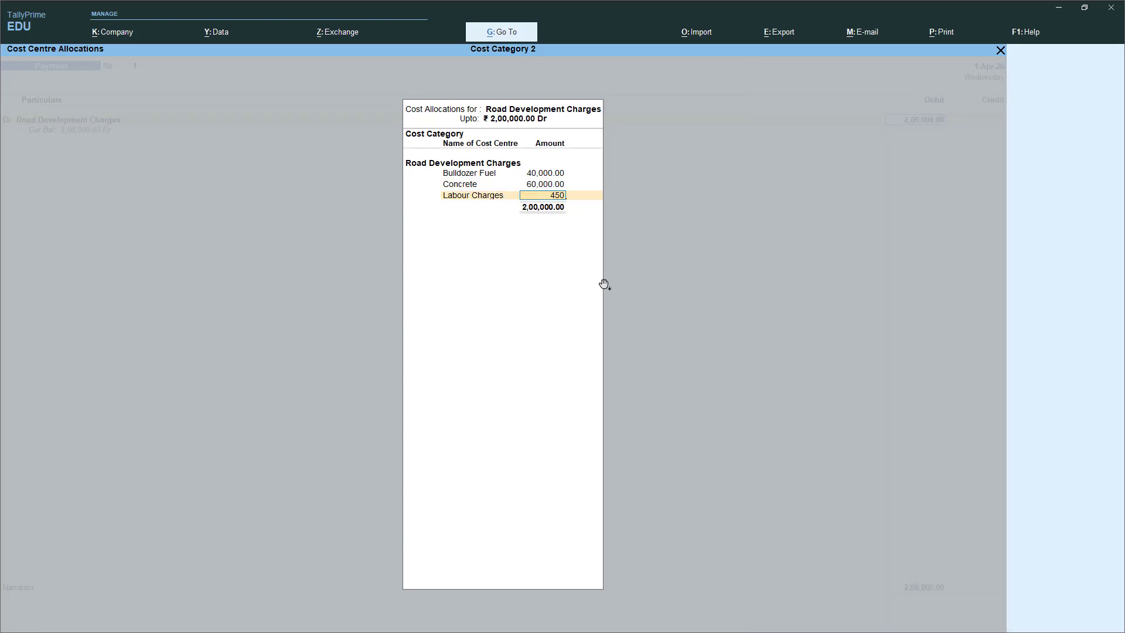
{"action": "type", "text": "00"}
{"action": "key", "text": "Return"}
{"action": "key", "text": "Down"}
{"action": "key", "text": "Down"}
{"action": "key", "text": "Down"}
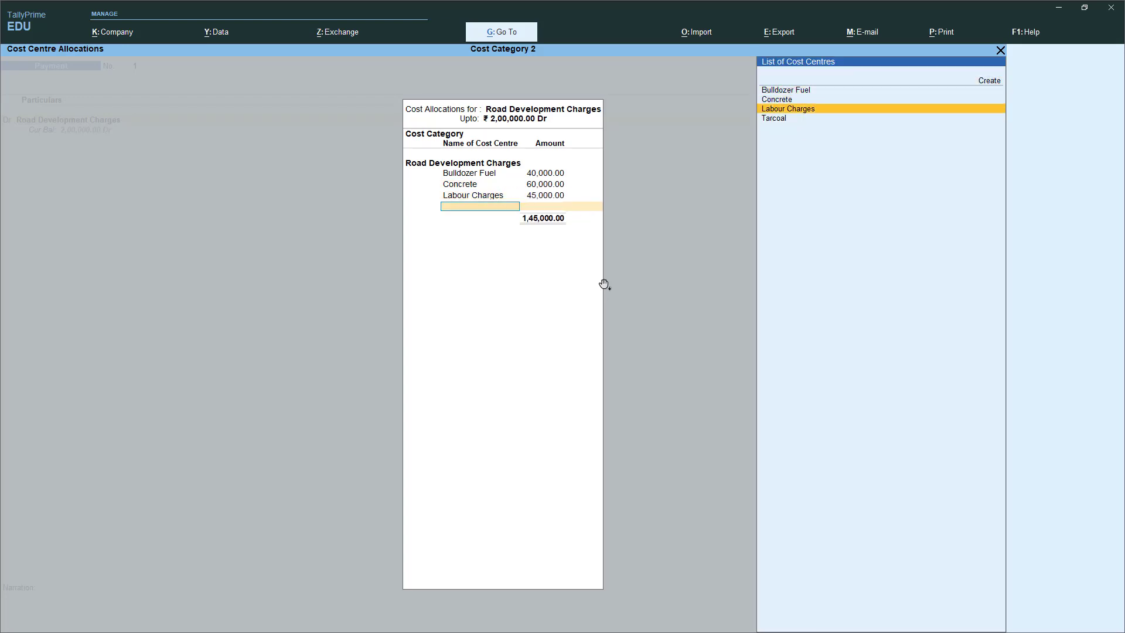
{"action": "key", "text": "Down"}
{"action": "key", "text": "Return"}
{"action": "key", "text": "Return"}
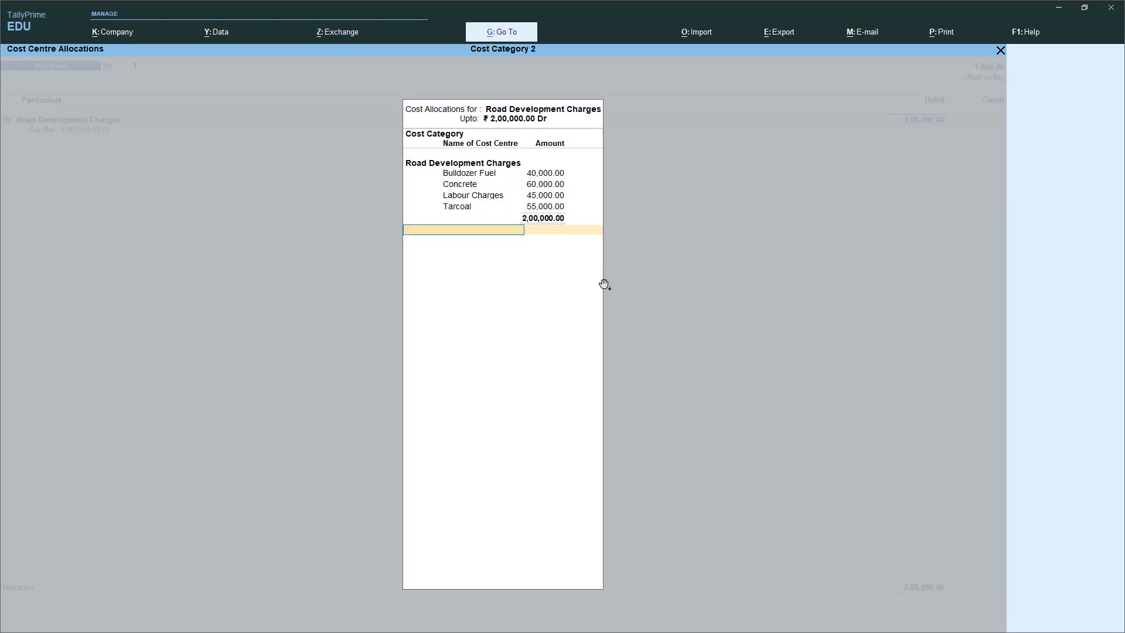
Step: Finish the cost allocation, credit Cash with 2,00,000 and save the payment voucher without a narration
{"action": "key", "text": "Return"}
{"action": "type", "text": "Ca"}
{"action": "key", "text": "Return"}
{"action": "key", "text": "Return"}
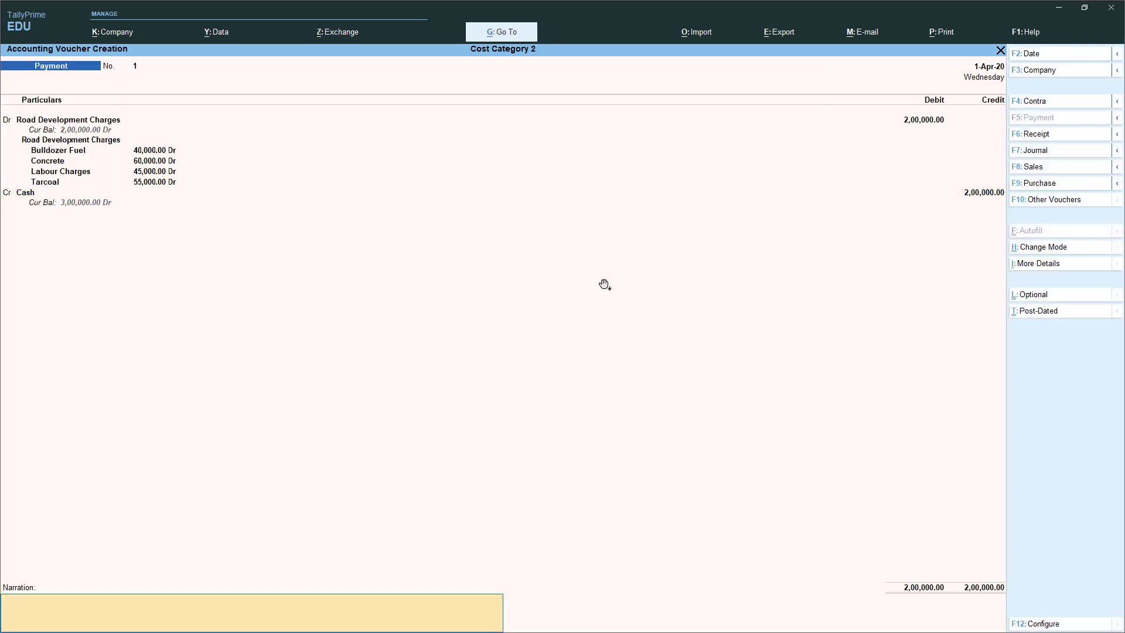
{"action": "key", "text": "Return"}
{"action": "key", "text": "Return"}
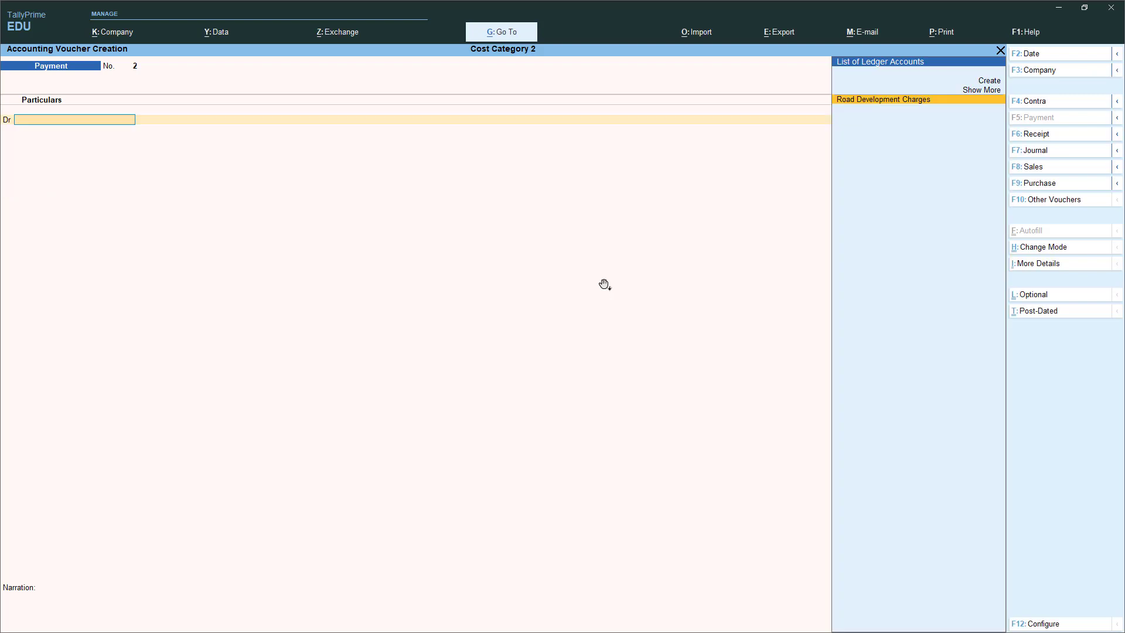
{"action": "key", "text": "F3"}
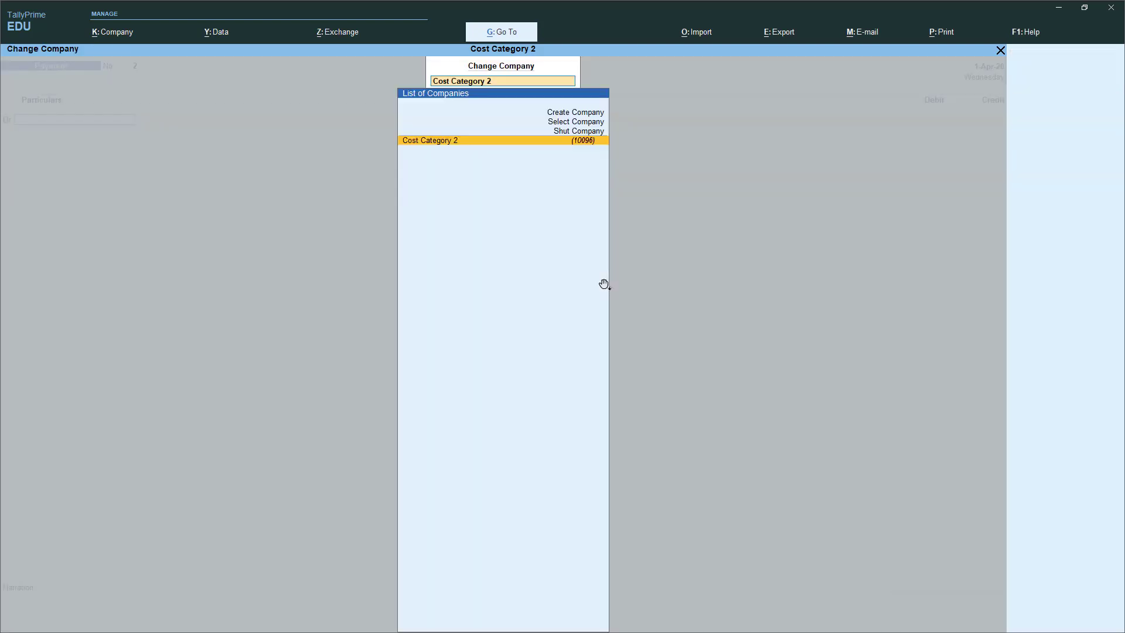
{"action": "key", "text": "Escape"}
{"action": "key", "text": "Escape"}
{"action": "key", "text": "F3"}
{"action": "key", "text": "Escape"}
{"action": "key", "text": "Escape"}
Step: Set the date of the second payment voucher to 1-5 (1 May 2020)
{"action": "key", "text": "F2"}
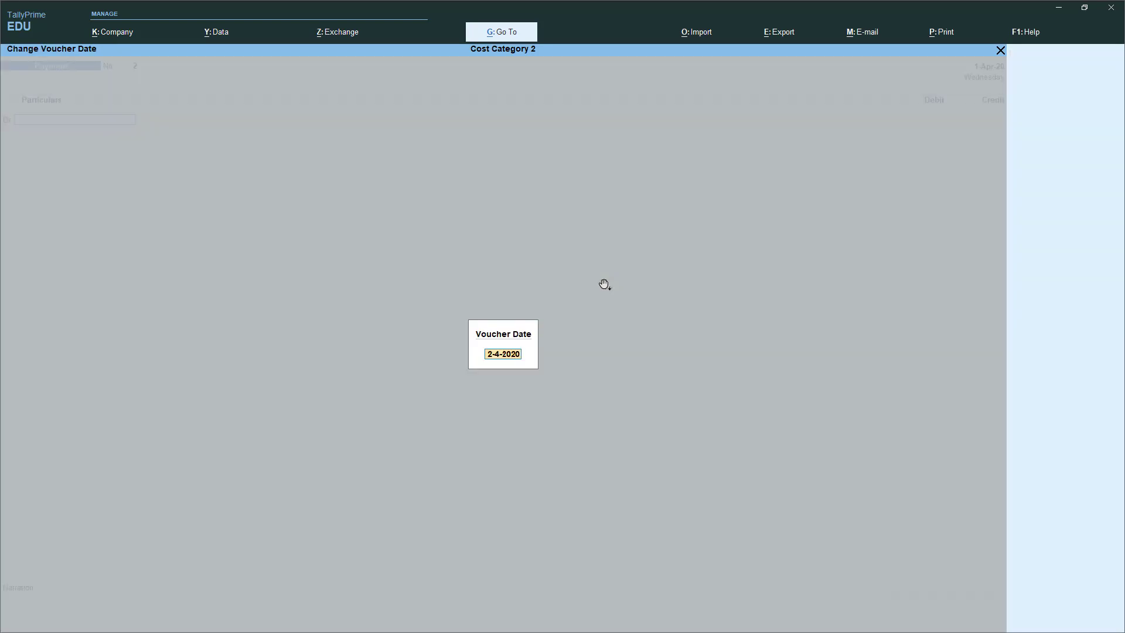
{"action": "type", "text": "1-5"}
{"action": "key", "text": "Return"}
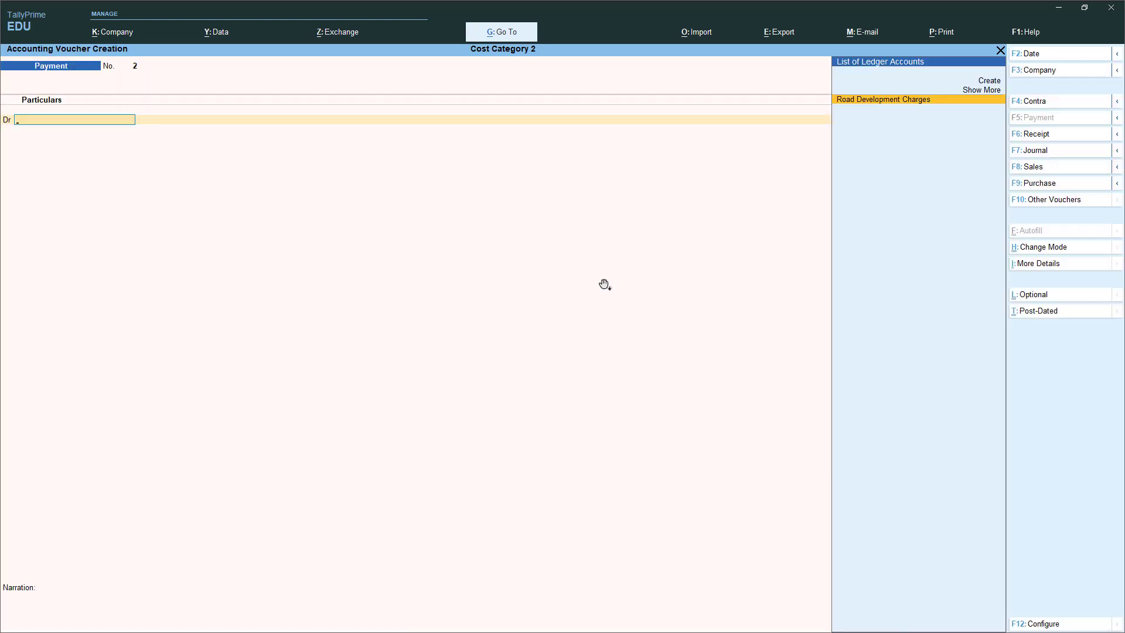
Step: Debit Road Development Charges with 1,50,000 in the second payment voucher
{"action": "key", "text": "Down"}
{"action": "key", "text": "Down"}
{"action": "key", "text": "Down"}
{"action": "key", "text": "Return"}
{"action": "type", "text": "1,50,000"}
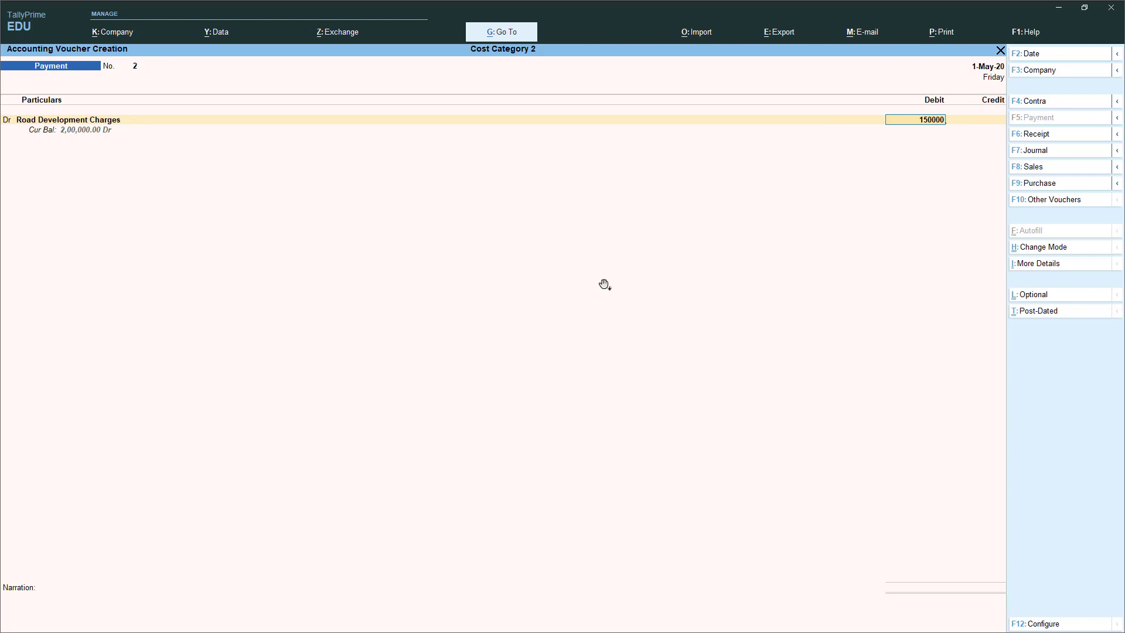
{"action": "key", "text": "Return"}
Step: Allocate 25,000 of the Road Development Charges debit to Bulldozer Fuel and 29,000 to Concrete
{"action": "key", "text": "Return"}
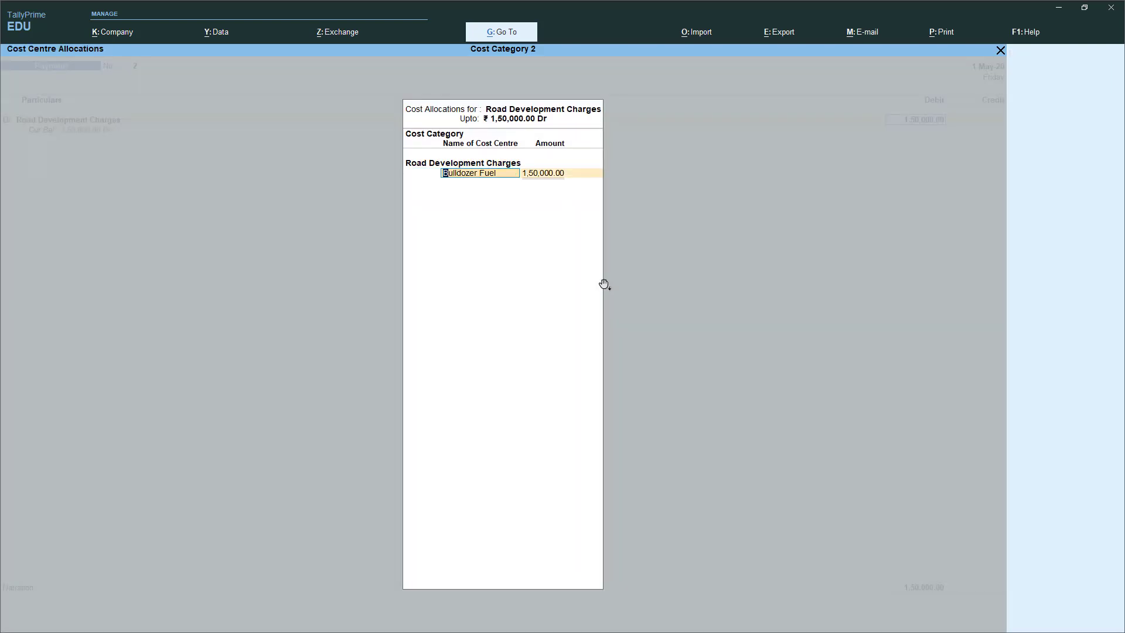
{"action": "key", "text": "Return"}
{"action": "type", "text": "25000"}
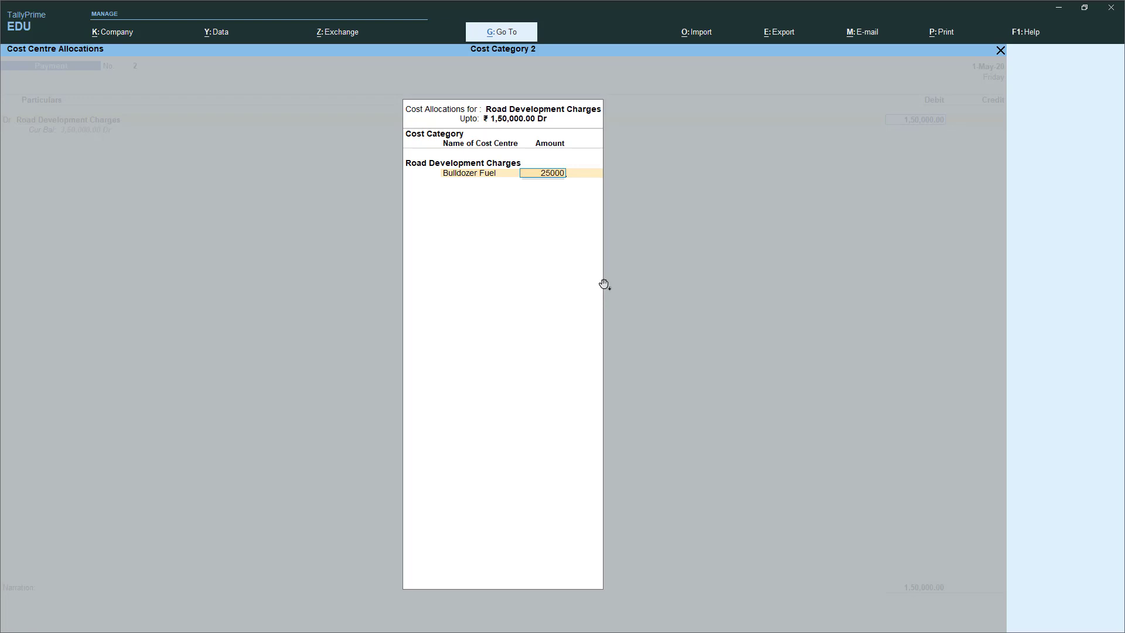
{"action": "key", "text": "Return"}
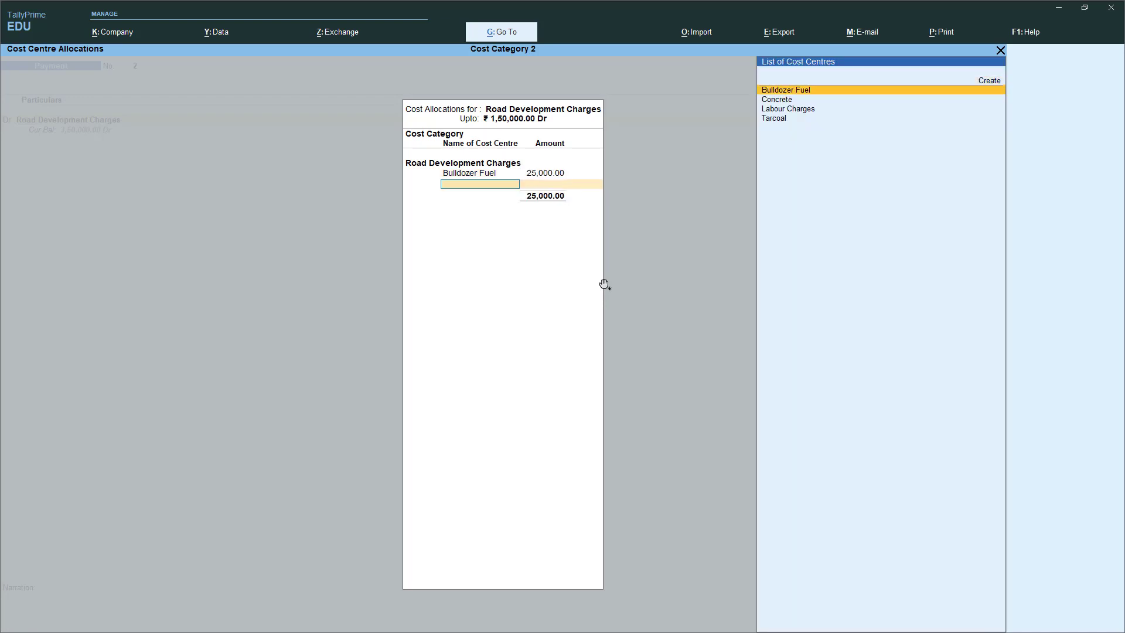
{"action": "key", "text": "Down"}
{"action": "key", "text": "Down"}
{"action": "key", "text": "Up"}
{"action": "key", "text": "Return"}
{"action": "type", "text": "290000"}
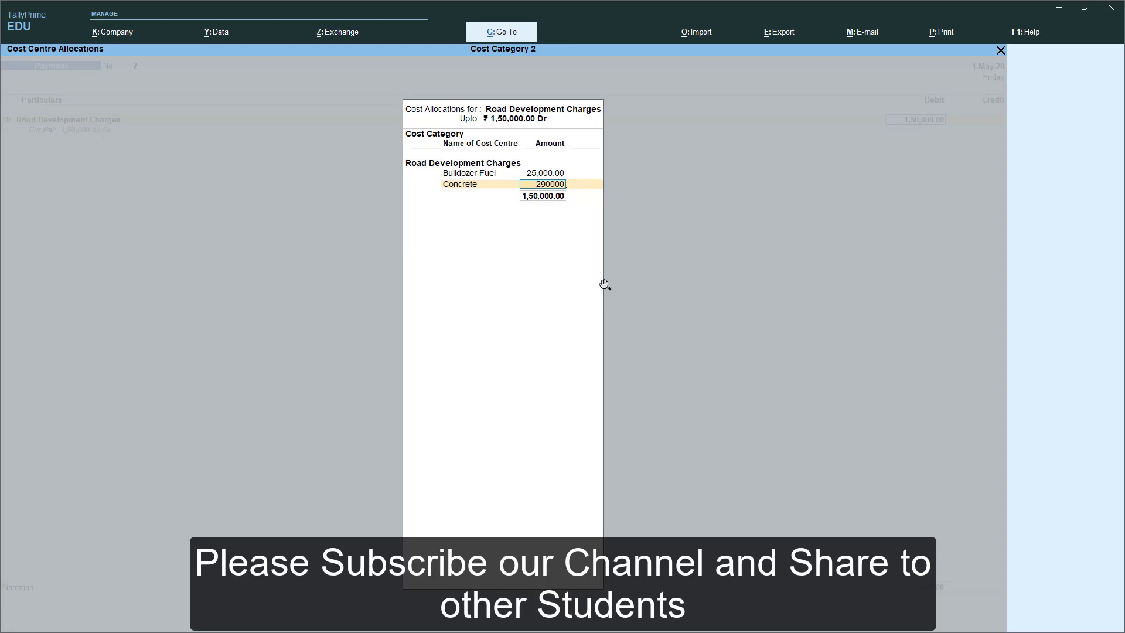
{"action": "key", "text": "BackSpace"}
{"action": "key", "text": "Return"}
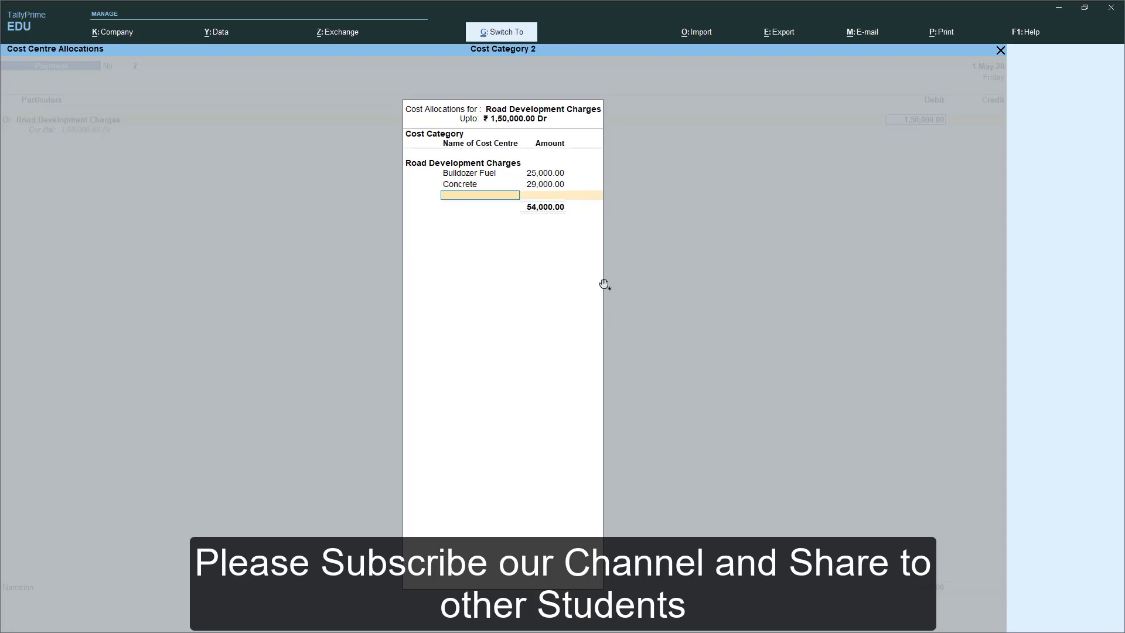
Step: Allocate 56,000 of the payment to Labour Charges and the remaining 40,000 to Tarcoal
{"action": "type", "text": "L"}
{"action": "key", "text": "Return"}
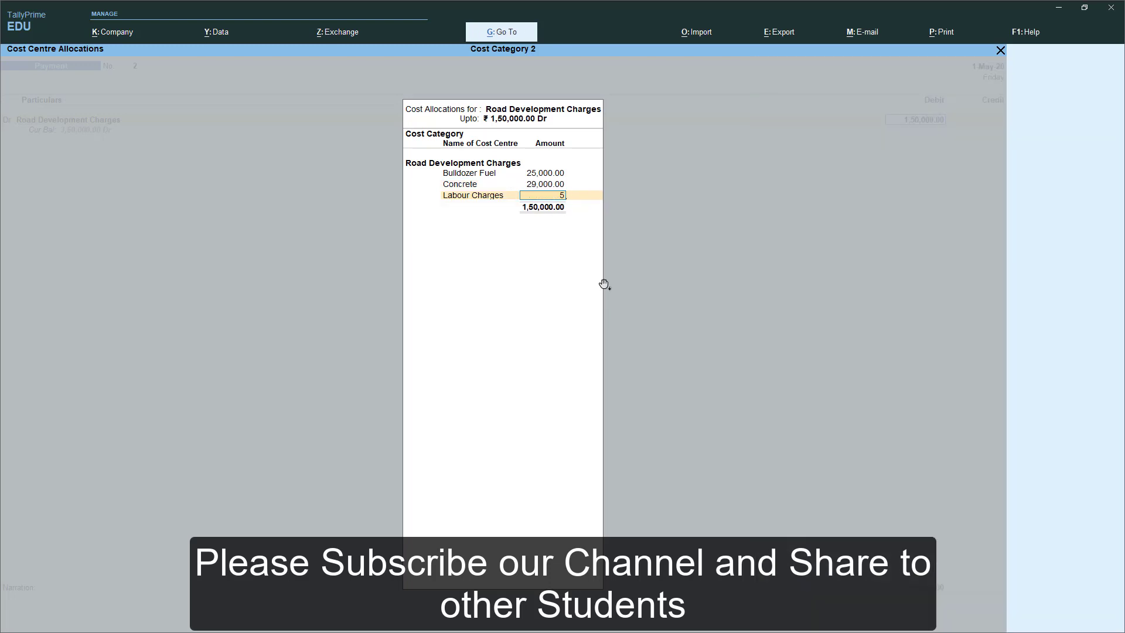
{"action": "type", "text": "56000"}
{"action": "key", "text": "Return"}
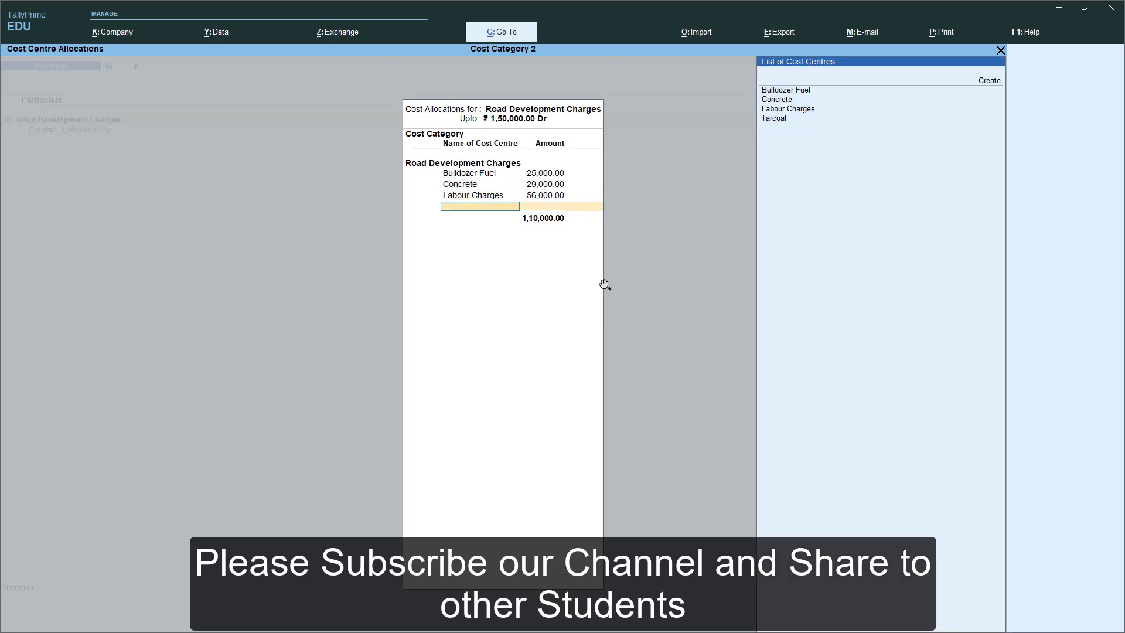
{"action": "key", "text": "Down"}
{"action": "key", "text": "Return"}
{"action": "key", "text": "Return"}
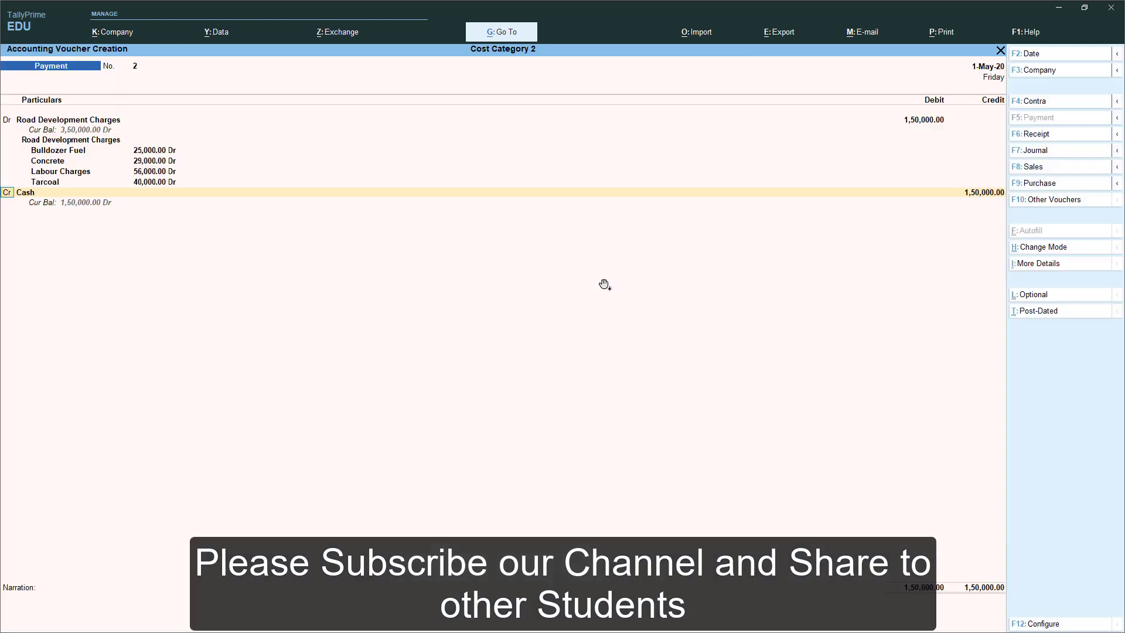
Step: Credit Cash with 1,50,000 and save the second payment voucher without a narration
{"action": "key", "text": "Return"}
{"action": "key", "text": "Return"}
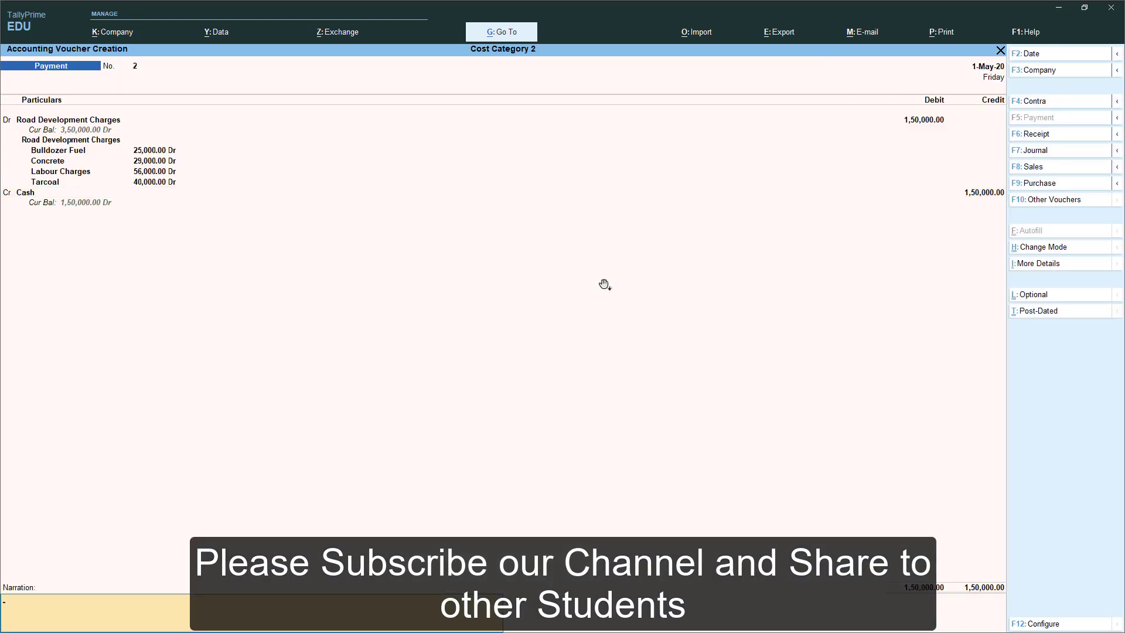
{"action": "key", "text": "Return"}
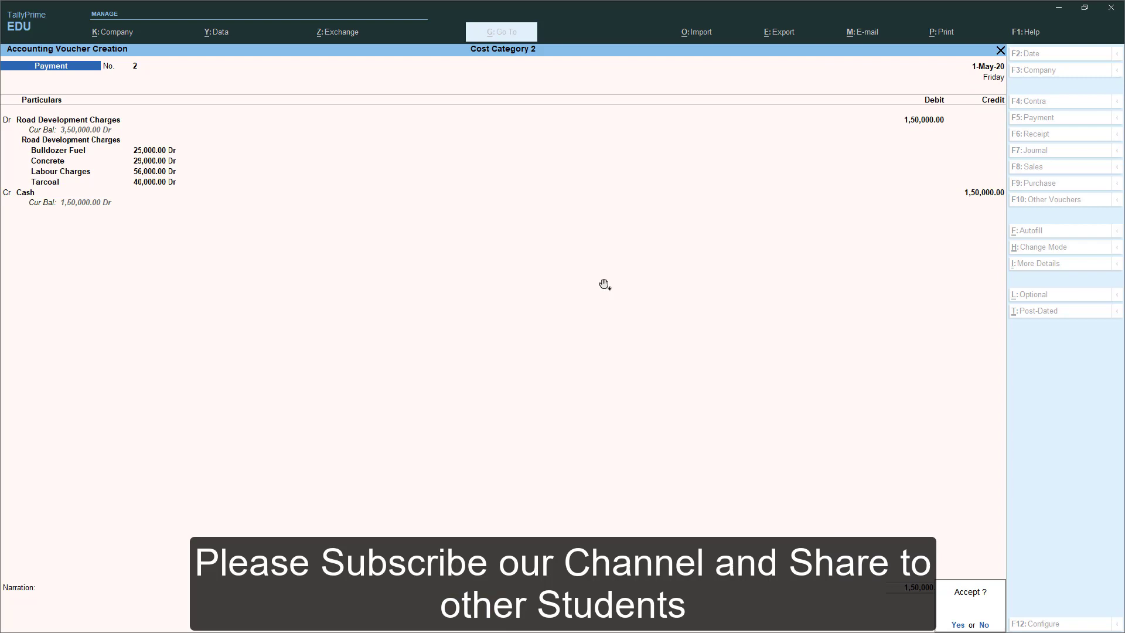
{"action": "key", "text": "Return"}
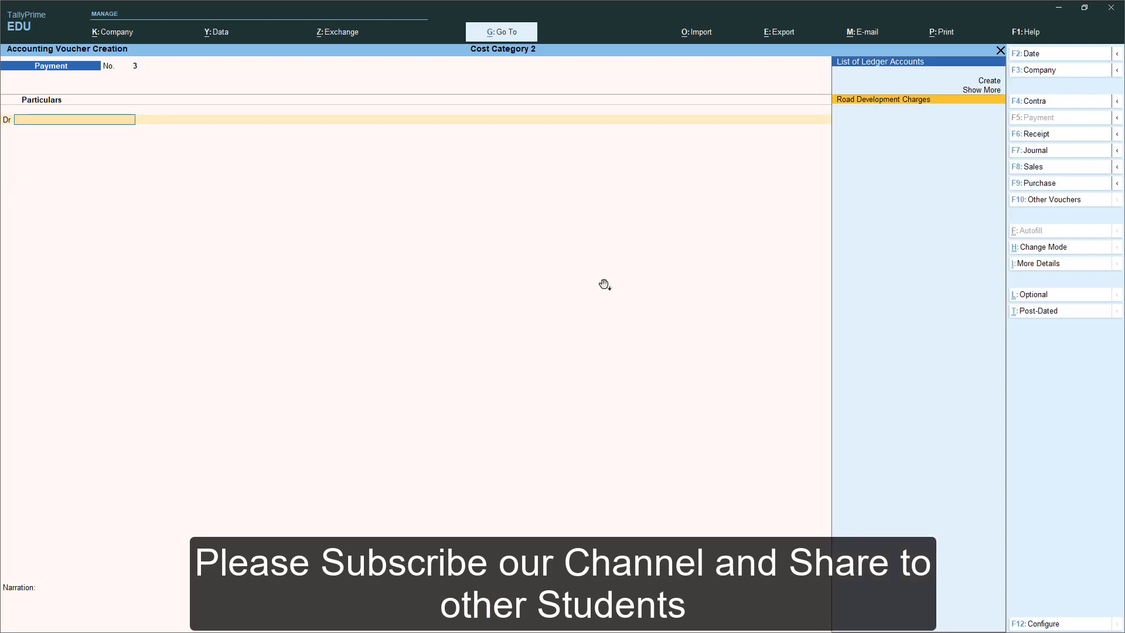
Step: Leave voucher entry and open the list of Cost Centres reports among the Statements of Accounts
{"action": "key", "text": "Escape"}
{"action": "key", "text": "Return"}
{"action": "key", "text": "d"}
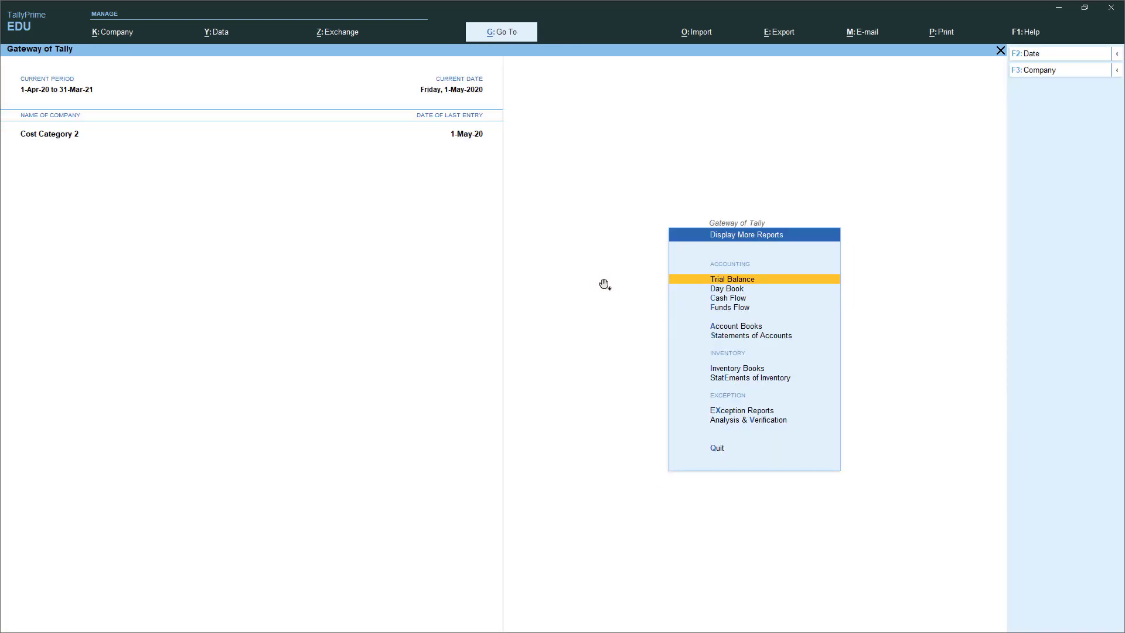
{"action": "key", "text": "Up"}
{"action": "key", "text": "Up"}
{"action": "key", "text": "Up"}
{"action": "key", "text": "Up"}
{"action": "key", "text": "Up"}
{"action": "key", "text": "Up"}
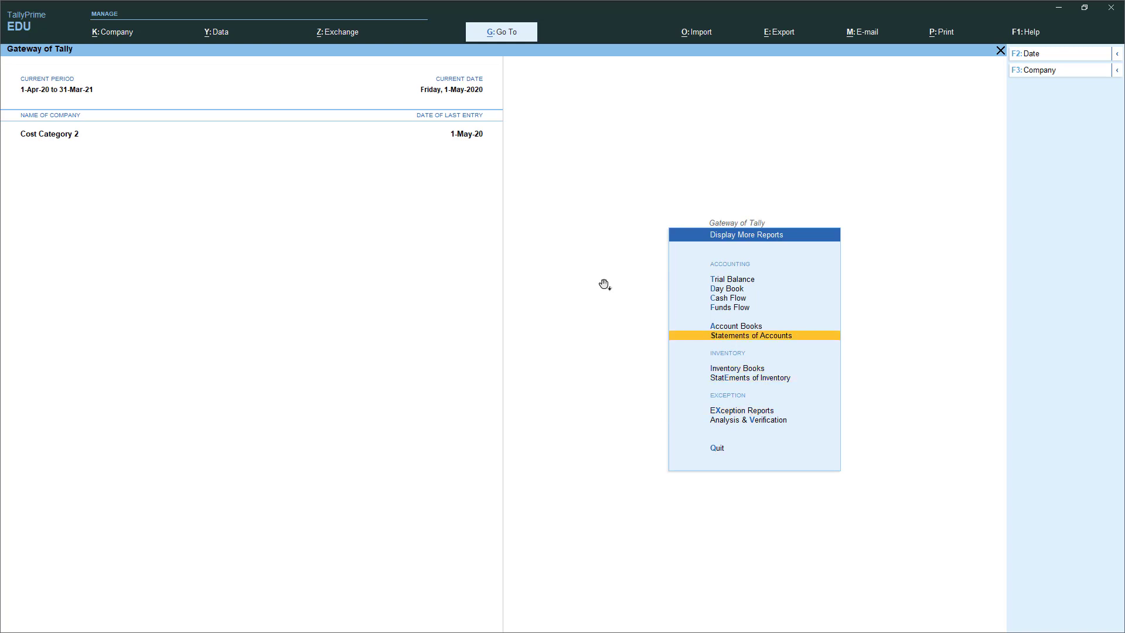
{"action": "key", "text": "Return"}
{"action": "key", "text": "Down"}
{"action": "key", "text": "Return"}
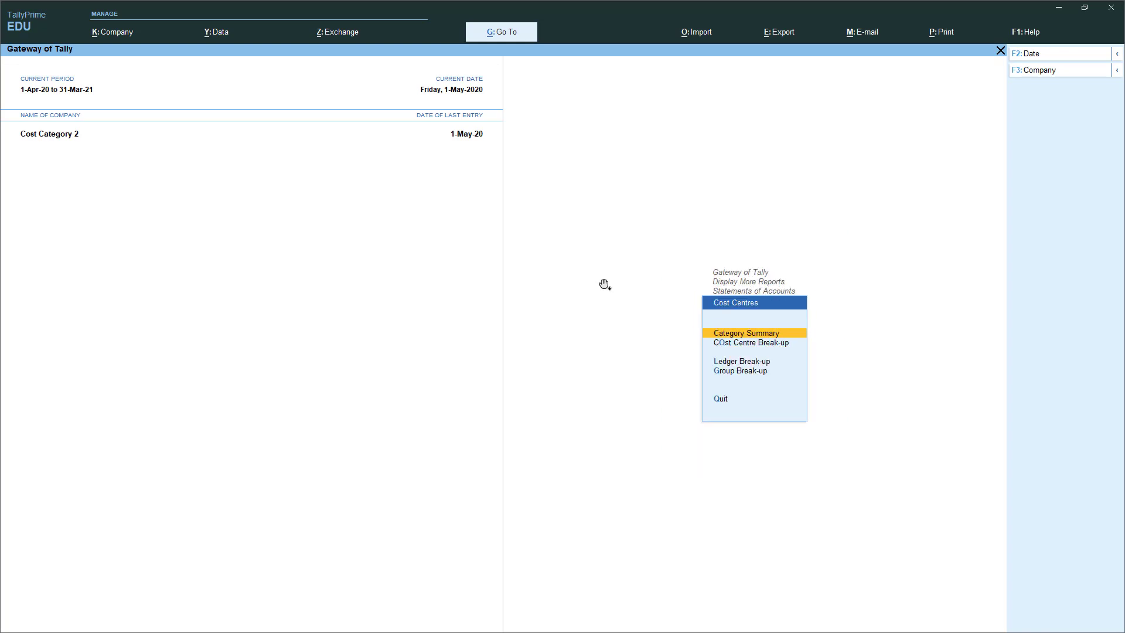
Step: Open the Cost Centre Break-up for Bulldozer Fuel and return to the list of Cost Centres reports
{"action": "key", "text": "Down"}
{"action": "key", "text": "Return"}
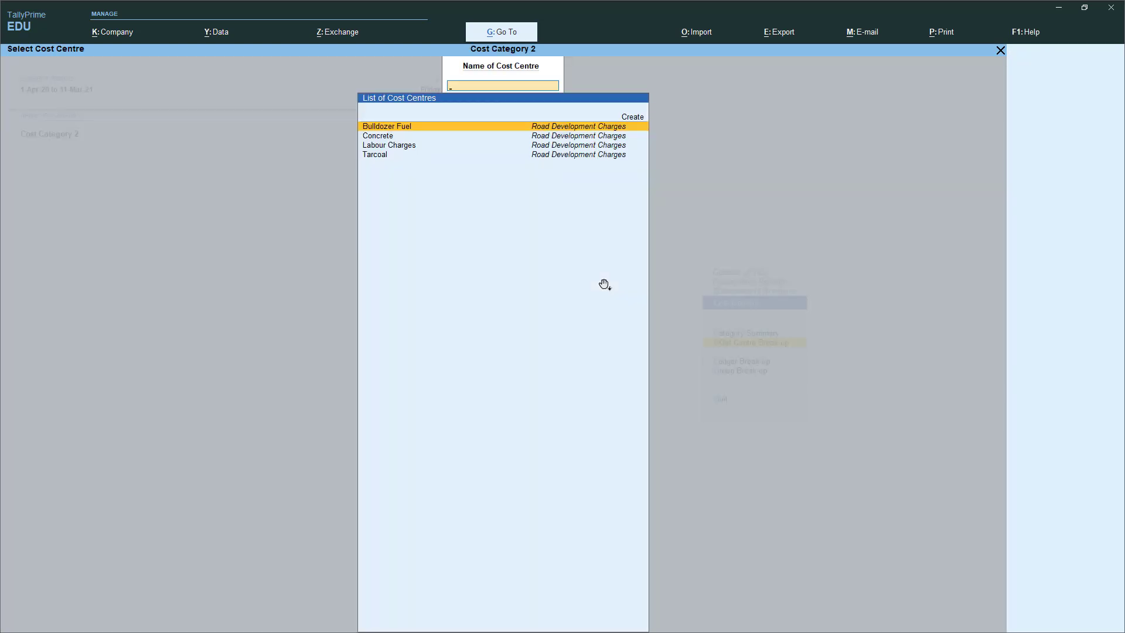
{"action": "key", "text": "Return"}
{"action": "key", "text": "Escape"}
{"action": "key", "text": "Escape"}
Step: Open the Category Summary report and go through the cost centres under Road Development Charges
{"action": "key", "text": "Up"}
{"action": "key", "text": "Return"}
{"action": "key", "text": "Down"}
{"action": "key", "text": "Down"}
{"action": "key", "text": "Down"}
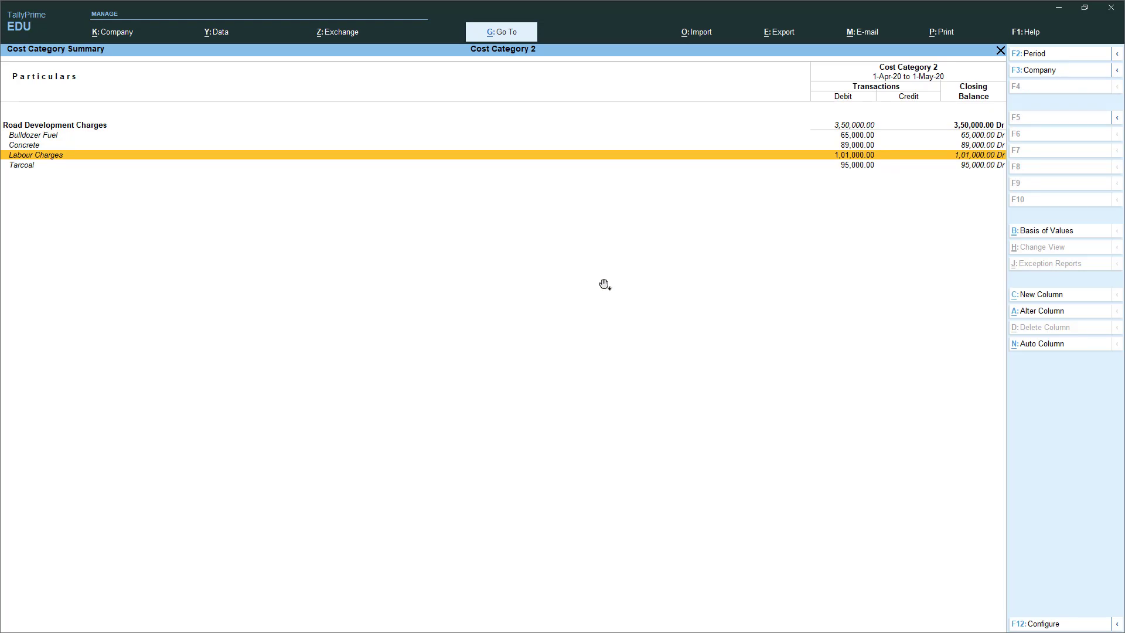
Step: Split the Category Summary into Monthly columns with the auto column option
{"action": "key", "text": "alt+n"}
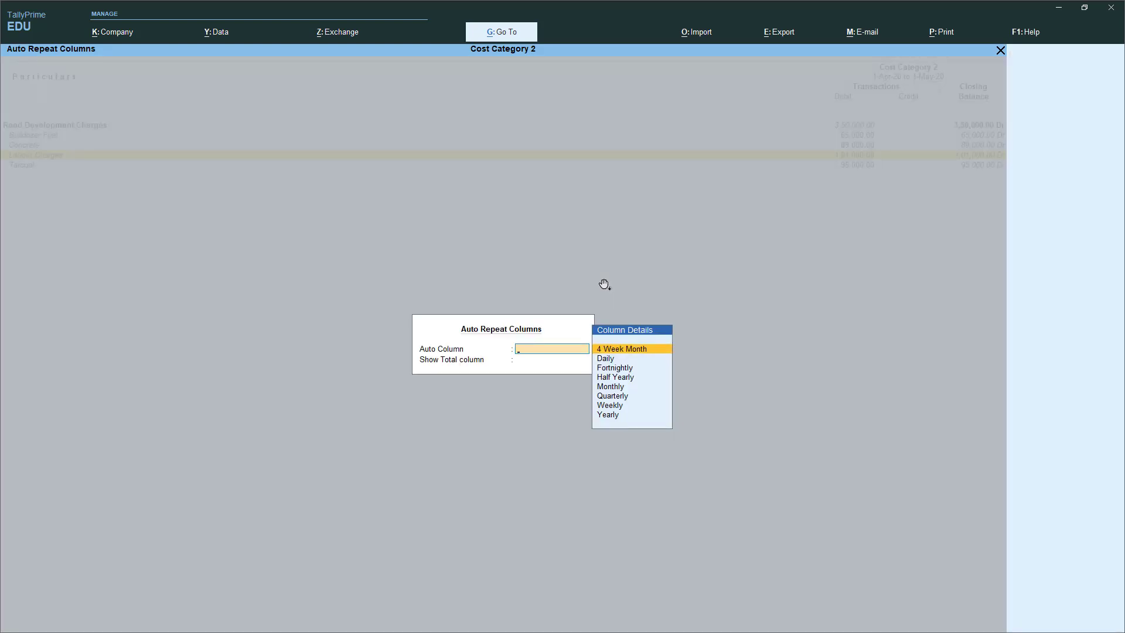
{"action": "key", "text": "Down"}
{"action": "key", "text": "Down"}
{"action": "key", "text": "Down"}
{"action": "key", "text": "Down"}
{"action": "key", "text": "Return"}
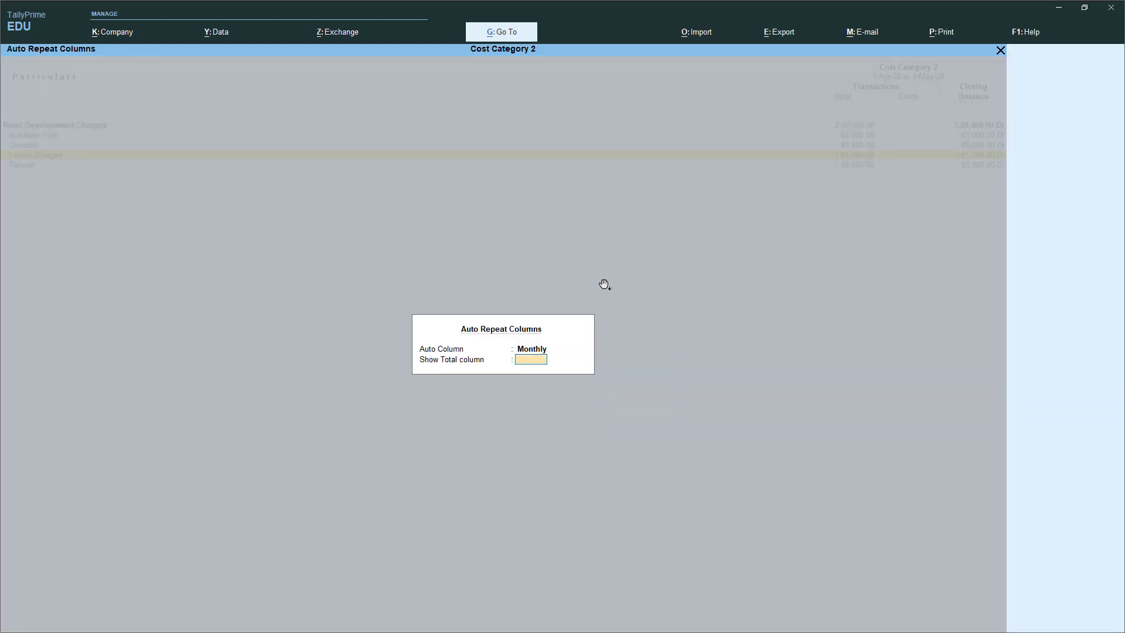
{"action": "key", "text": "Return"}
{"action": "key", "text": "Right"}
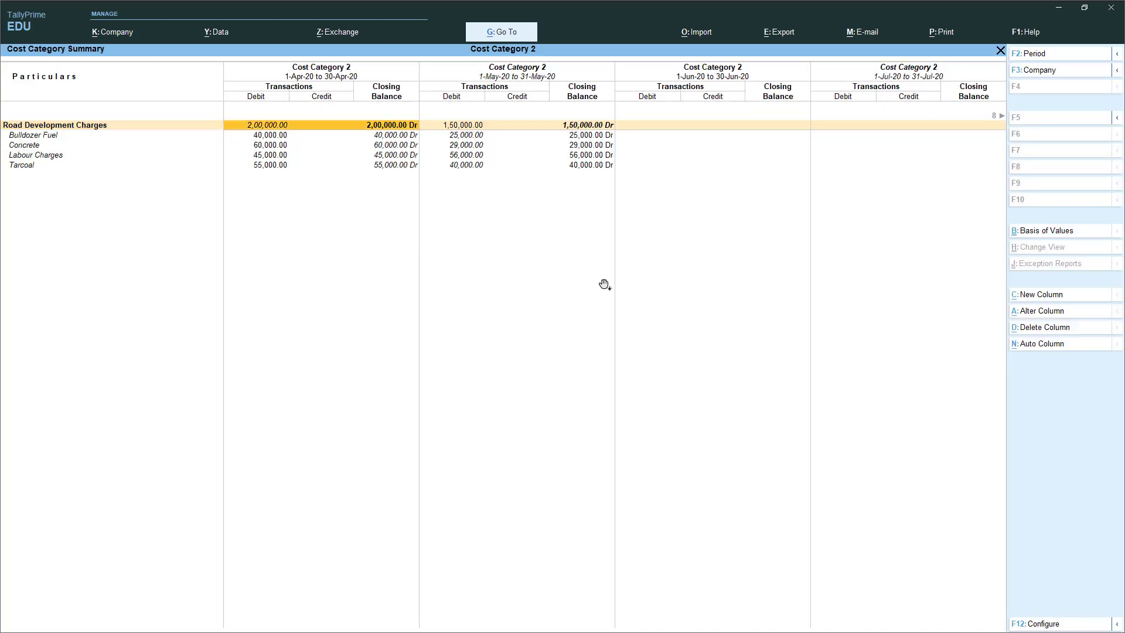
Step: Compare the April and May amounts of the cost centres in the monthly summary, and close the report
{"action": "key", "text": "Right"}
{"action": "key", "text": "Left"}
{"action": "key", "text": "Down"}
{"action": "key", "text": "Down"}
{"action": "key", "text": "Down"}
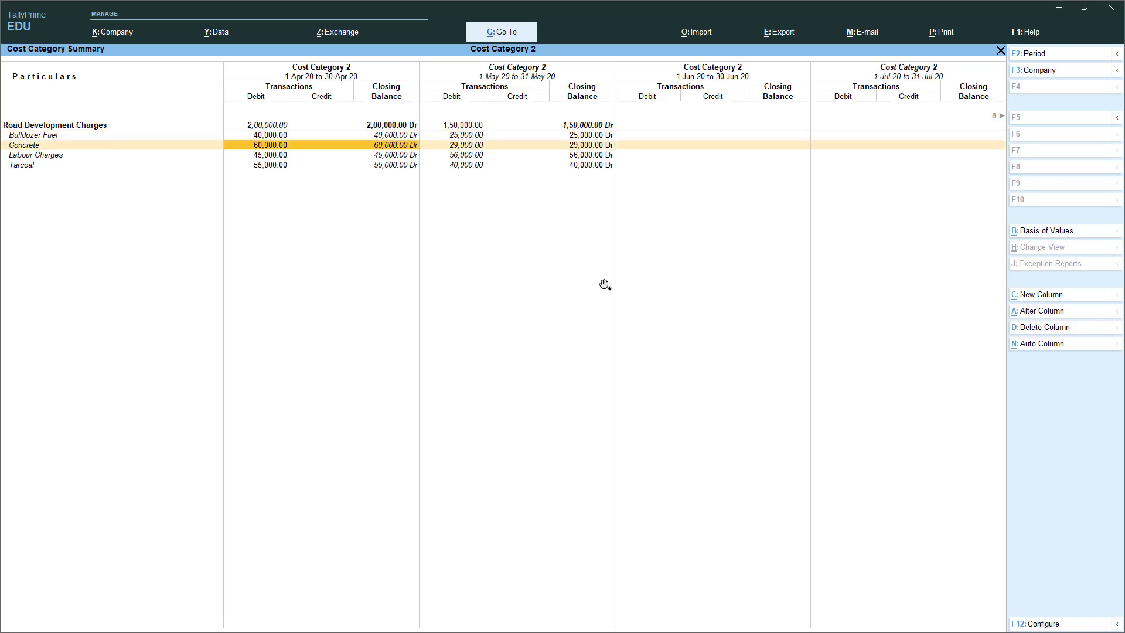
{"action": "key", "text": "Escape"}
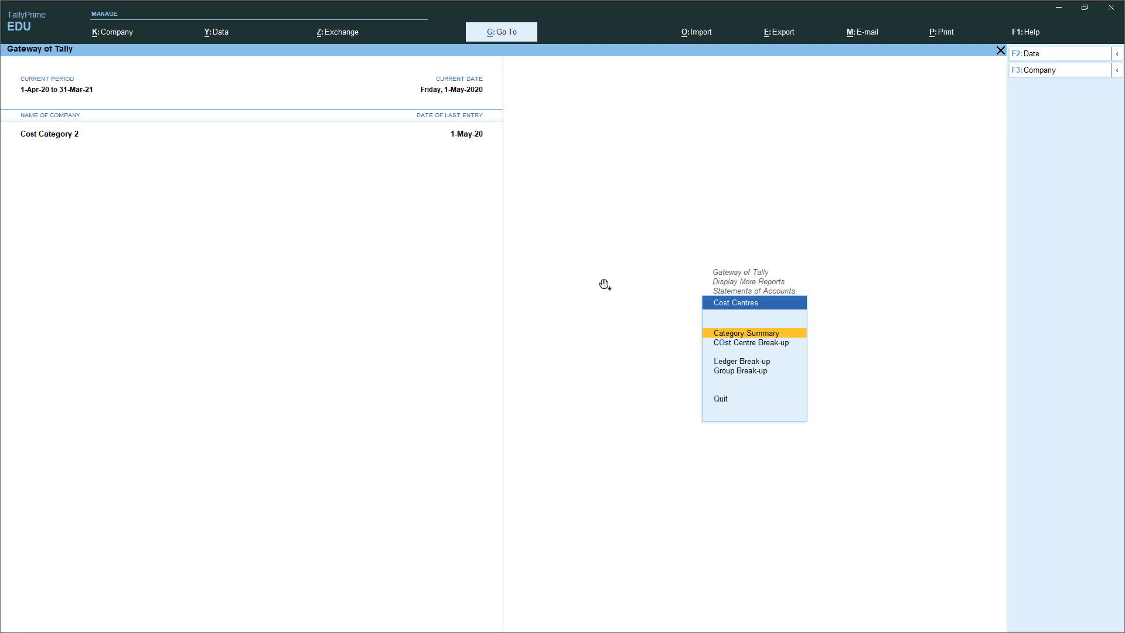
Step: View the Cost Centre Break-up for Bulldozer Fuel, drilling down through Indirect Expenses to Road Development Charges, and go back to the cost centre selection
{"action": "key", "text": "Down"}
{"action": "key", "text": "Return"}
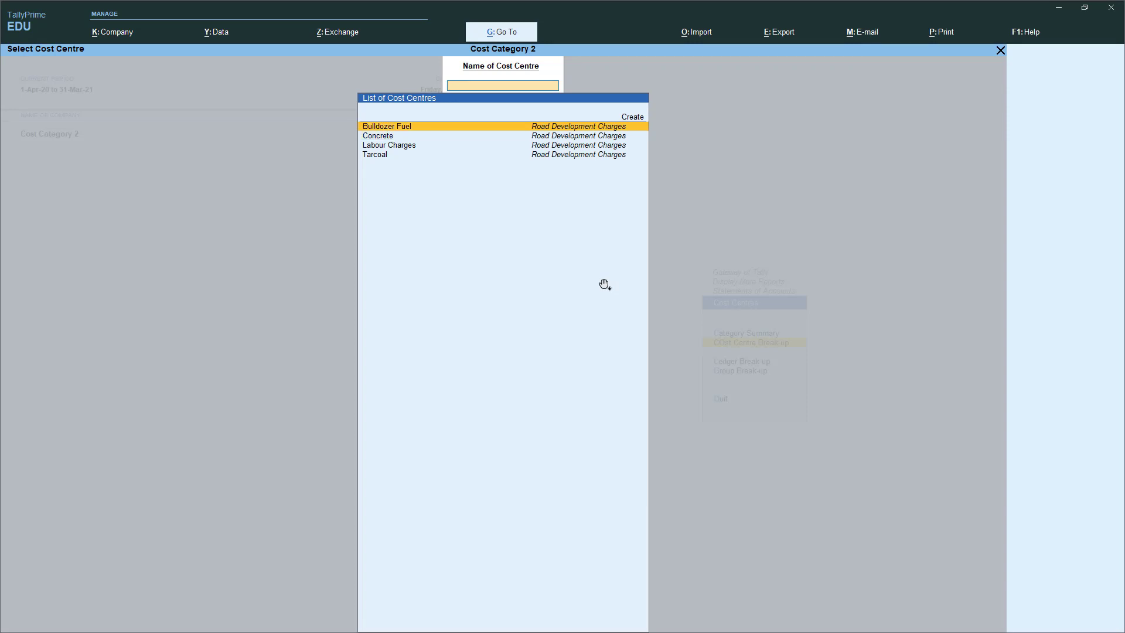
{"action": "key", "text": "Return"}
{"action": "key", "text": "Return"}
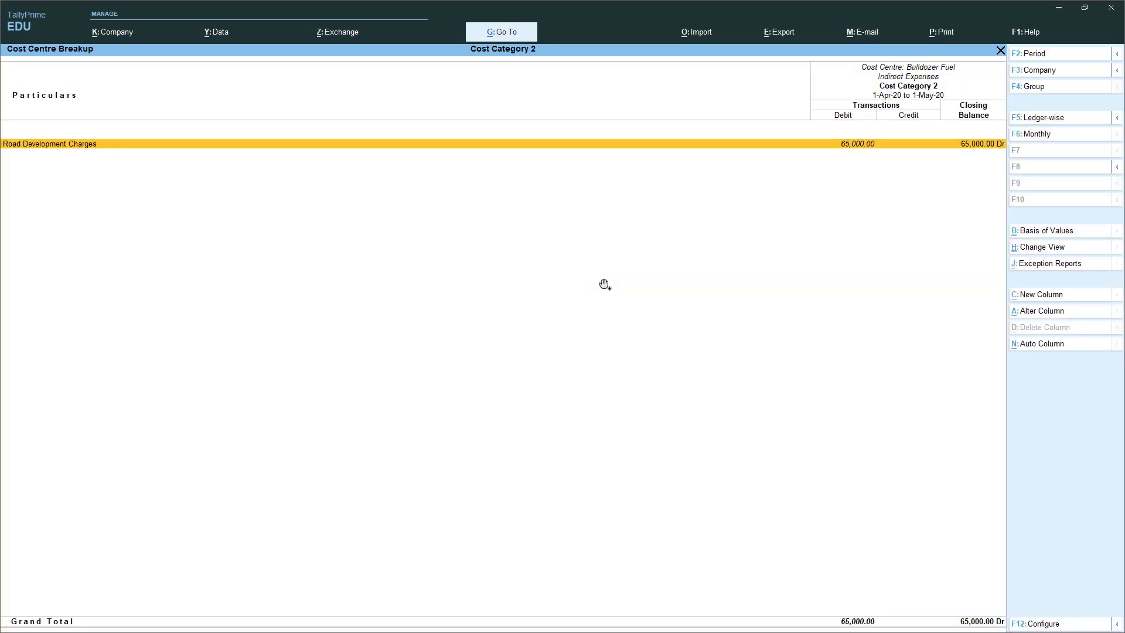
{"action": "key", "text": "Return"}
{"action": "key", "text": "Escape"}
{"action": "key", "text": "Escape"}
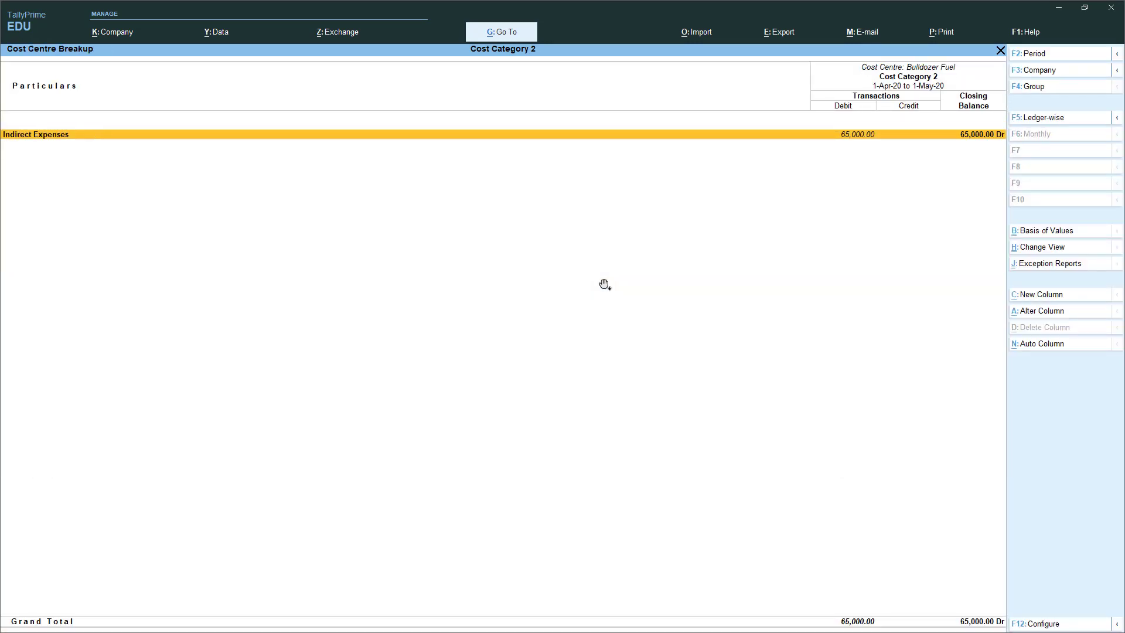
{"action": "key", "text": "Escape"}
Step: View the Cost Centre Break-up for Concrete down to the ledger under Indirect Expenses, and return to the Cost Centres reports
{"action": "key", "text": "Down"}
{"action": "key", "text": "Return"}
{"action": "key", "text": "Return"}
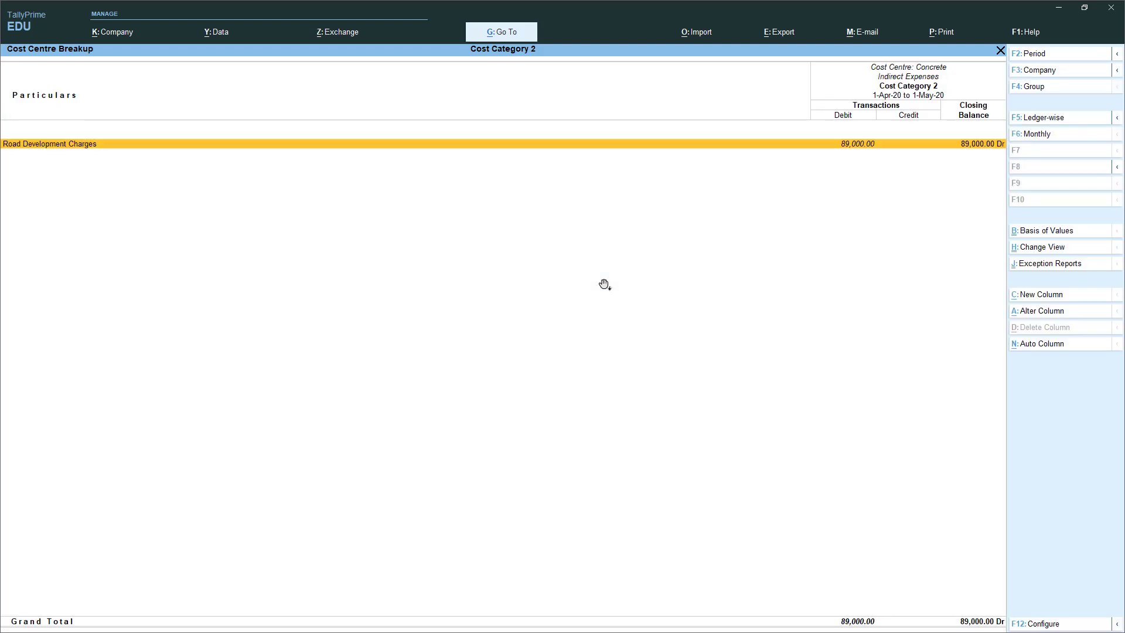
{"action": "key", "text": "Escape"}
{"action": "key", "text": "Escape"}
{"action": "key", "text": "Escape"}
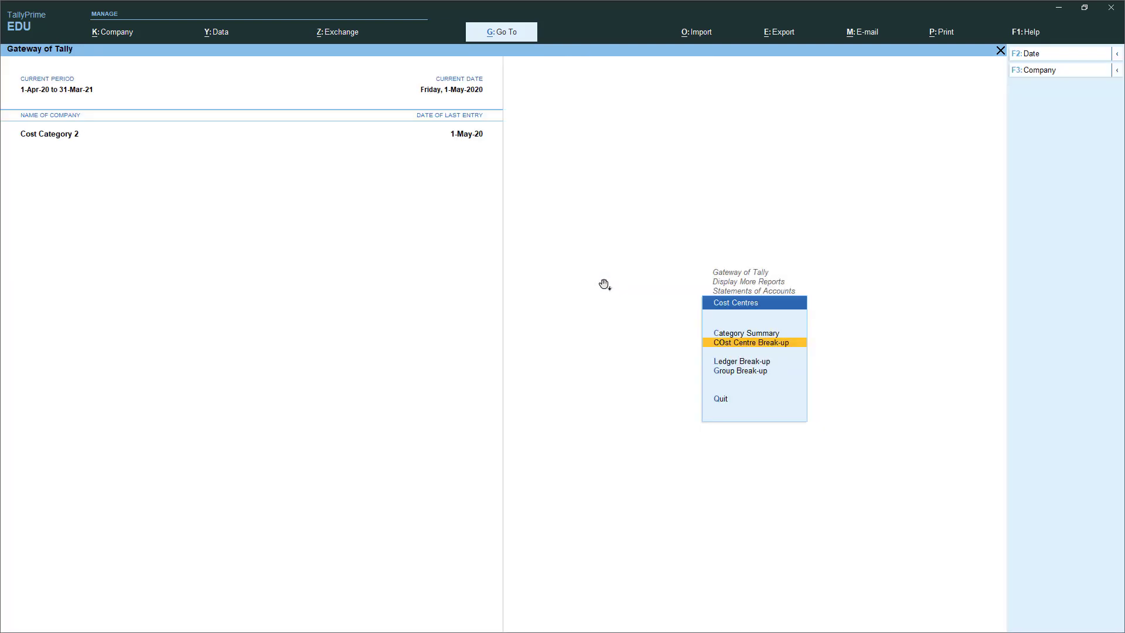
Step: Open the Ledger Break-up report for the Road Development Charges ledger
{"action": "key", "text": "Down"}
{"action": "key", "text": "Return"}
{"action": "key", "text": "Return"}
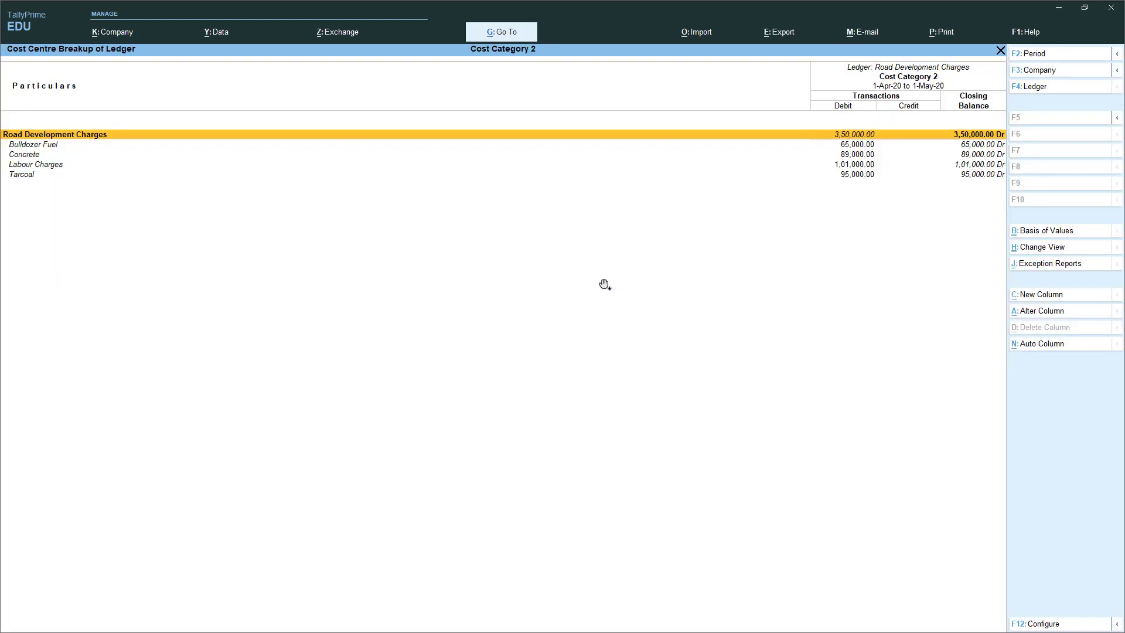
Step: Preview the printout of the current Road Development Charges ledger break-up report
{"action": "key", "text": "alt"}
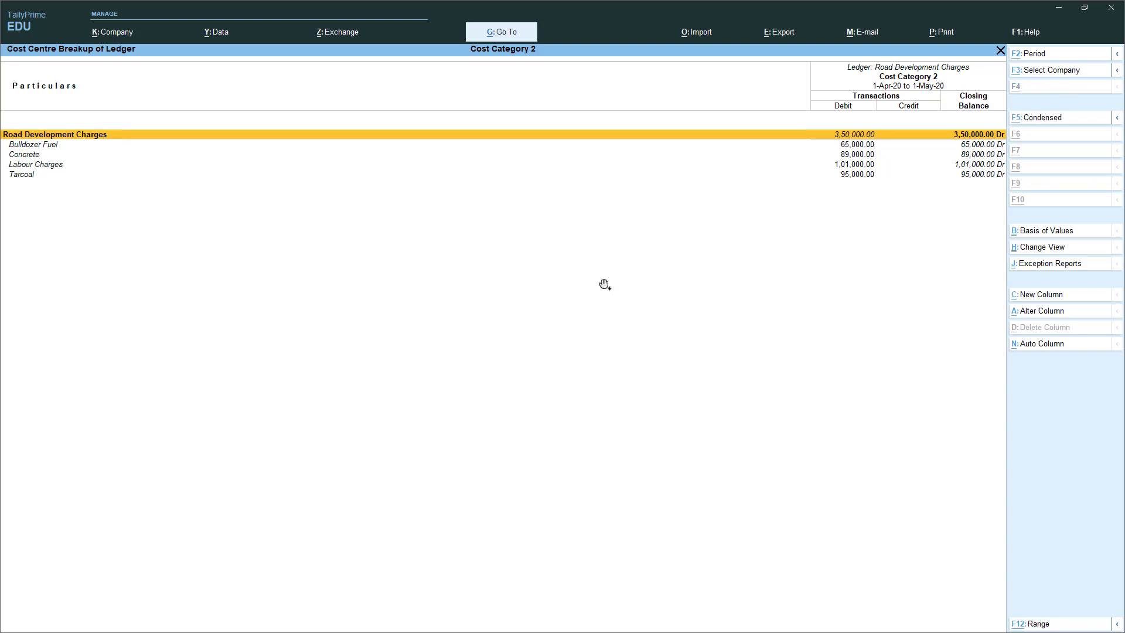
{"action": "key", "text": "alt+p"}
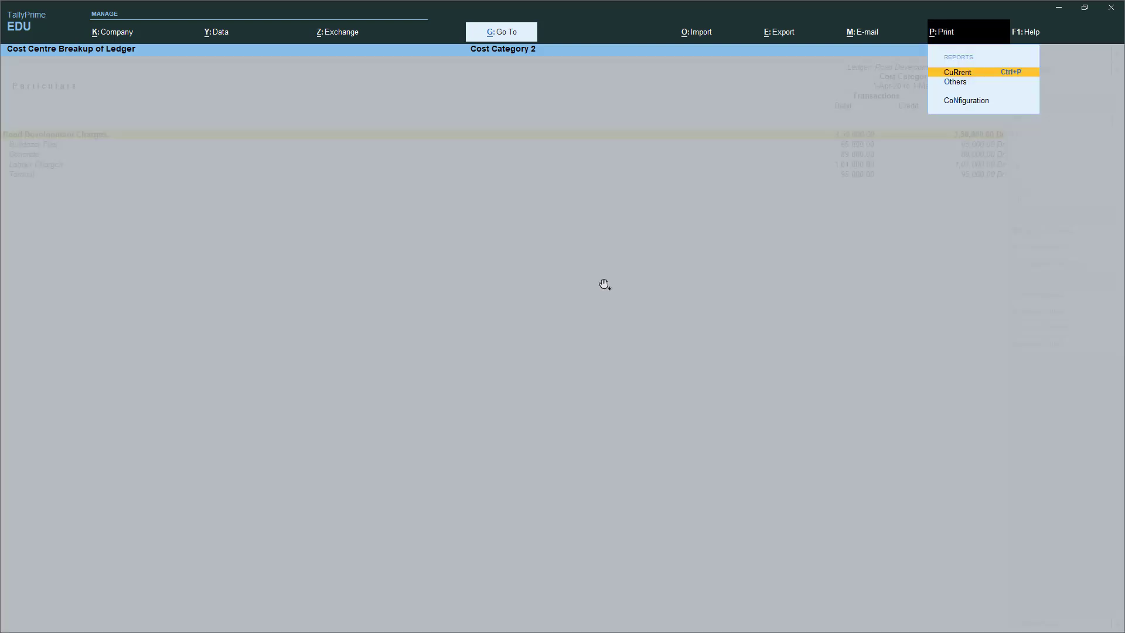
{"action": "key", "text": "Return"}
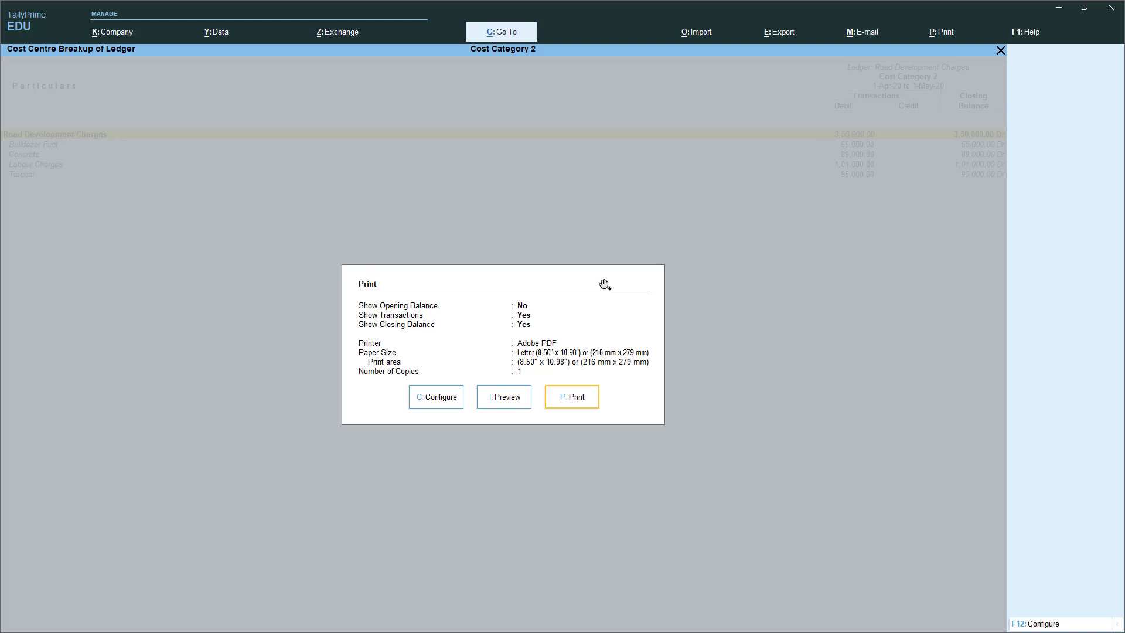
{"action": "left_click", "coordinate": [519, 396]}
{"action": "left_click", "coordinate": [684, 616]}
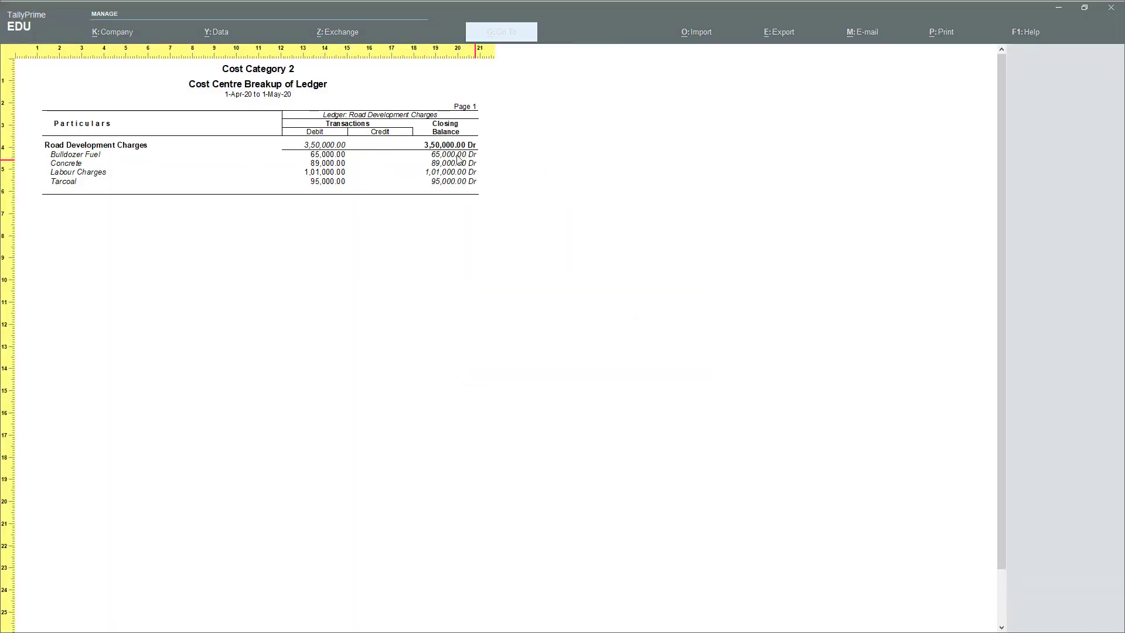